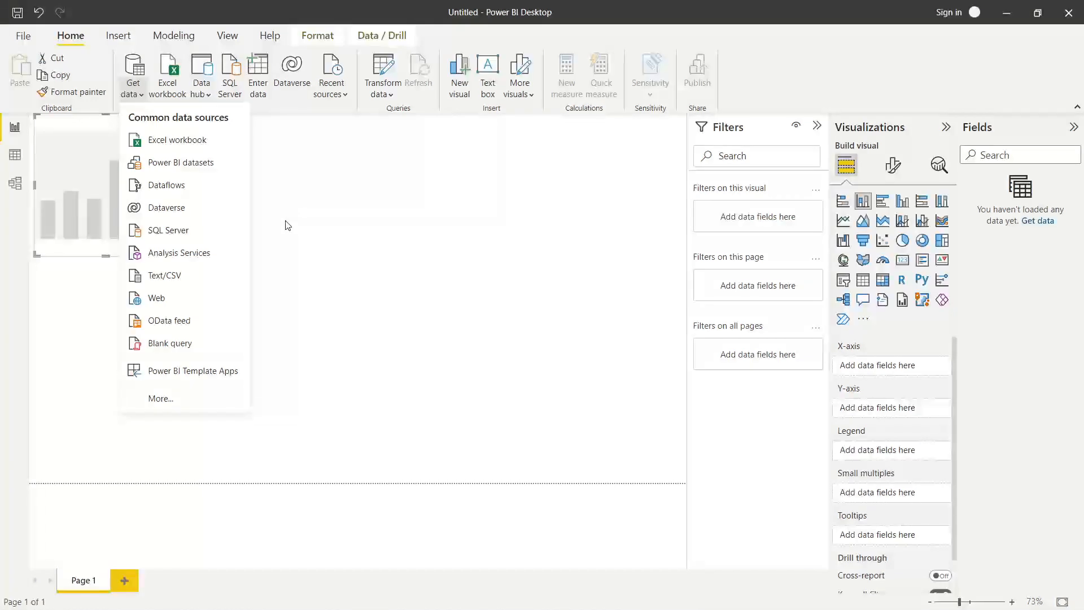
- Connect to the newer orders Excel workbook, dated 11-11-2022, in the EXCEL FILE FOR PRACTICE folder as a data source
click(192, 142)
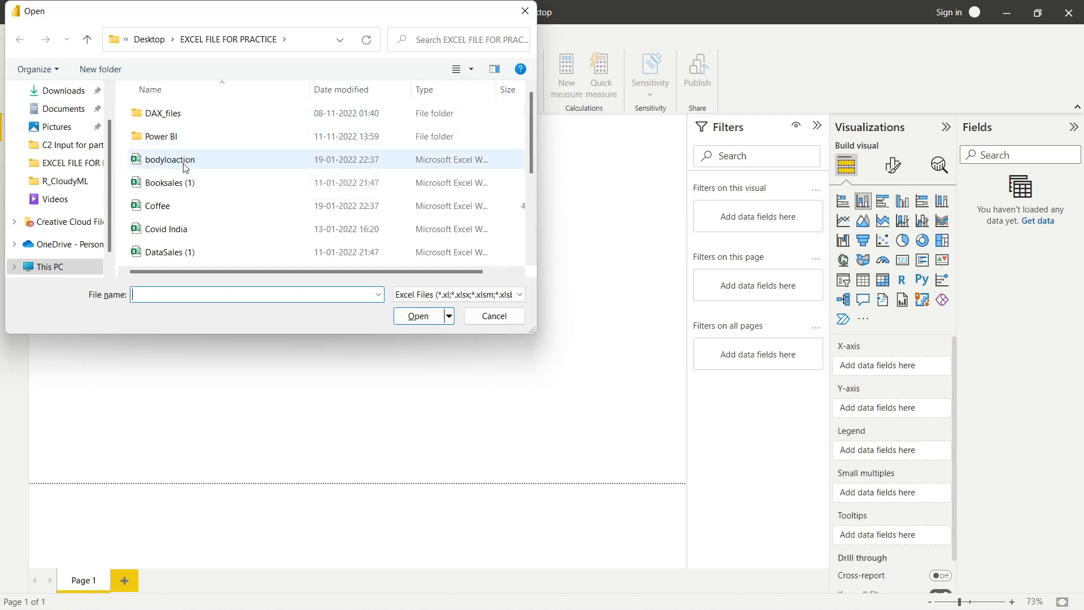
click(69, 165)
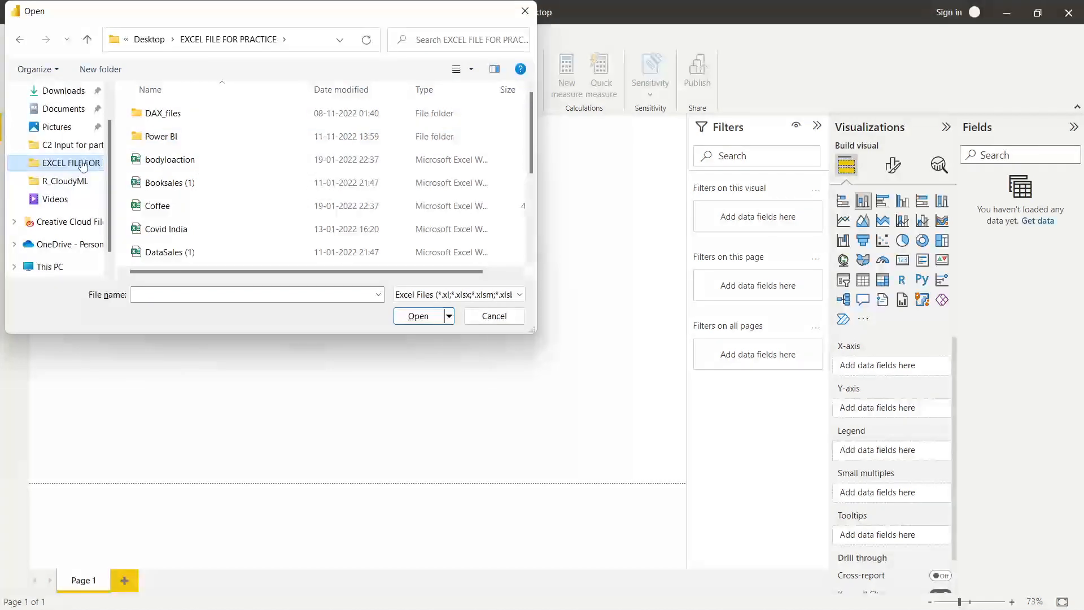
scroll(255, 153, down, 3)
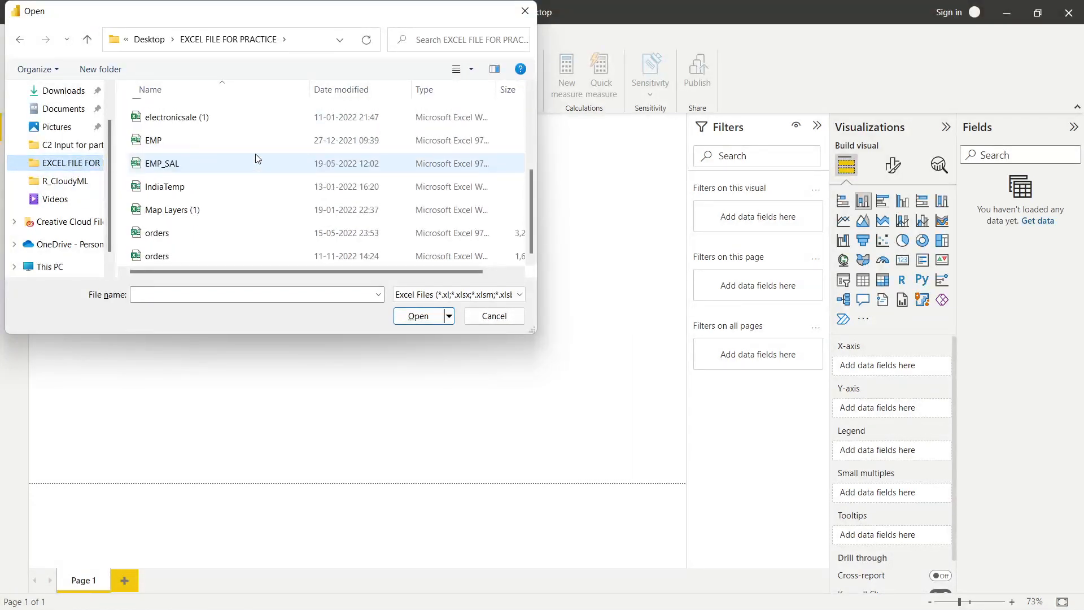
click(176, 258)
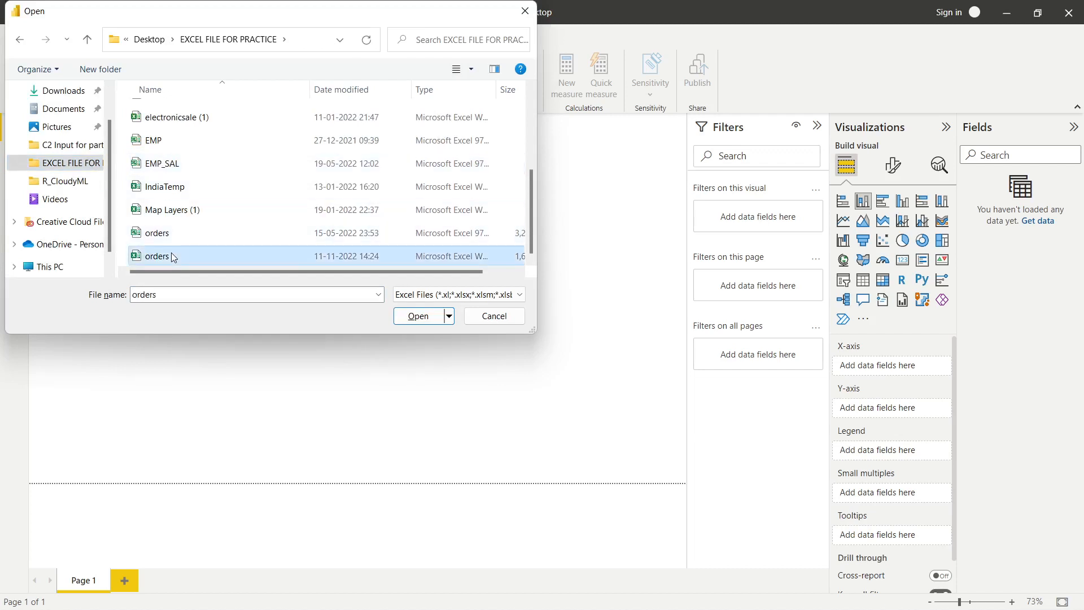
click(426, 317)
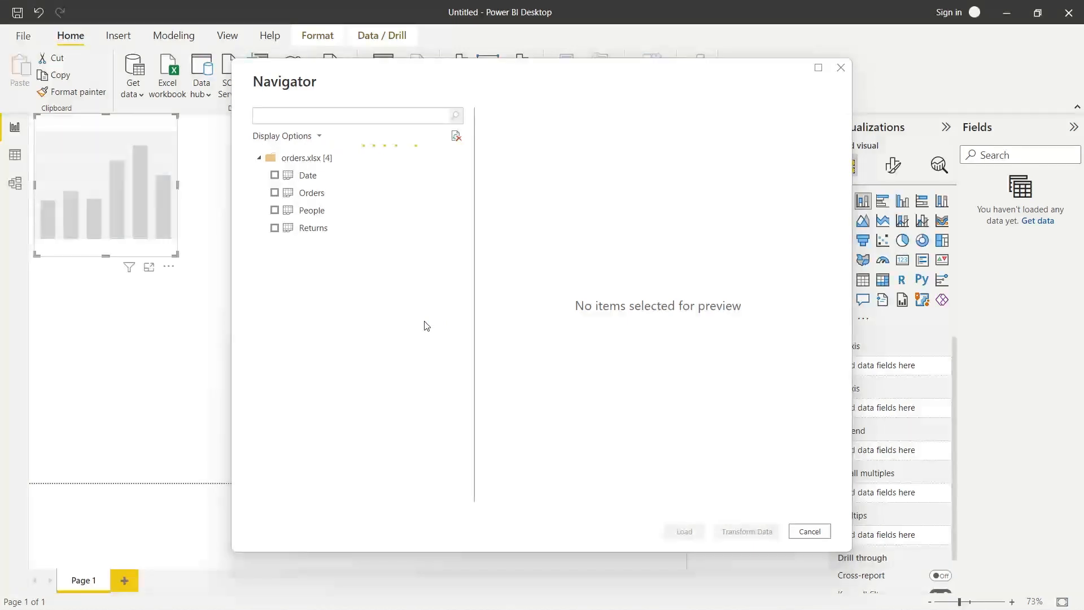
- Select the Orders sheet of the workbook, preview its columns and rows, and load it into the report
click(275, 193)
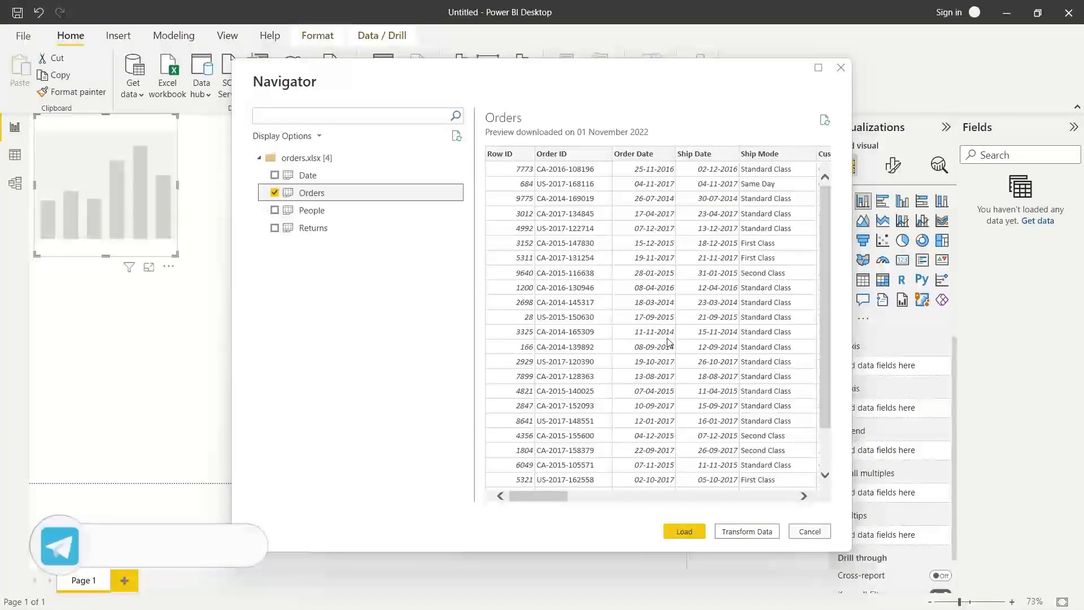
scroll(669, 342, right, 10)
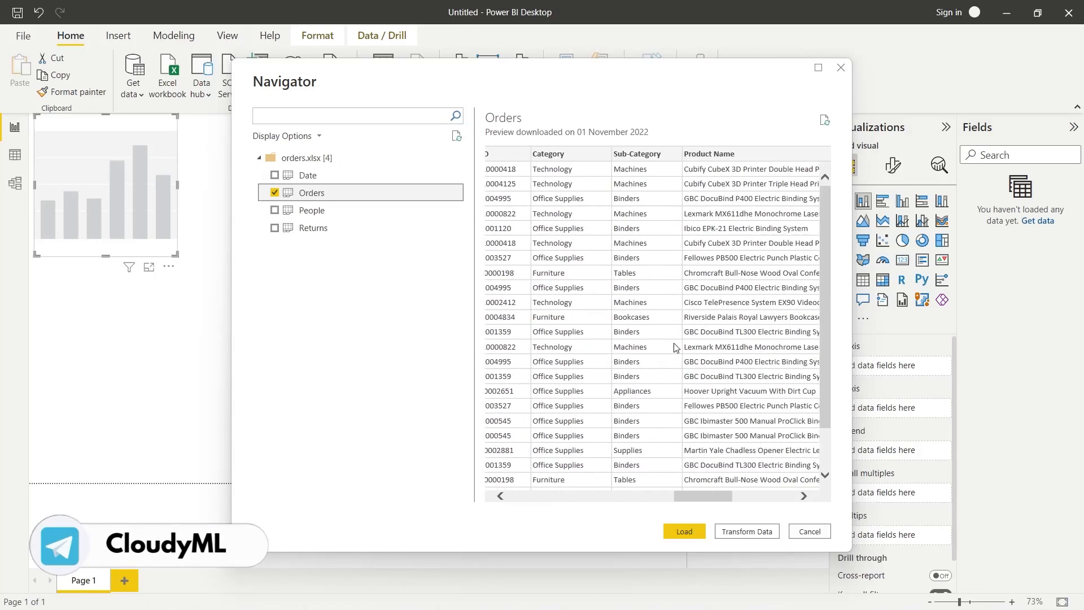
scroll(711, 305, down, 5)
scroll(711, 305, up, 5)
scroll(678, 279, left, 10)
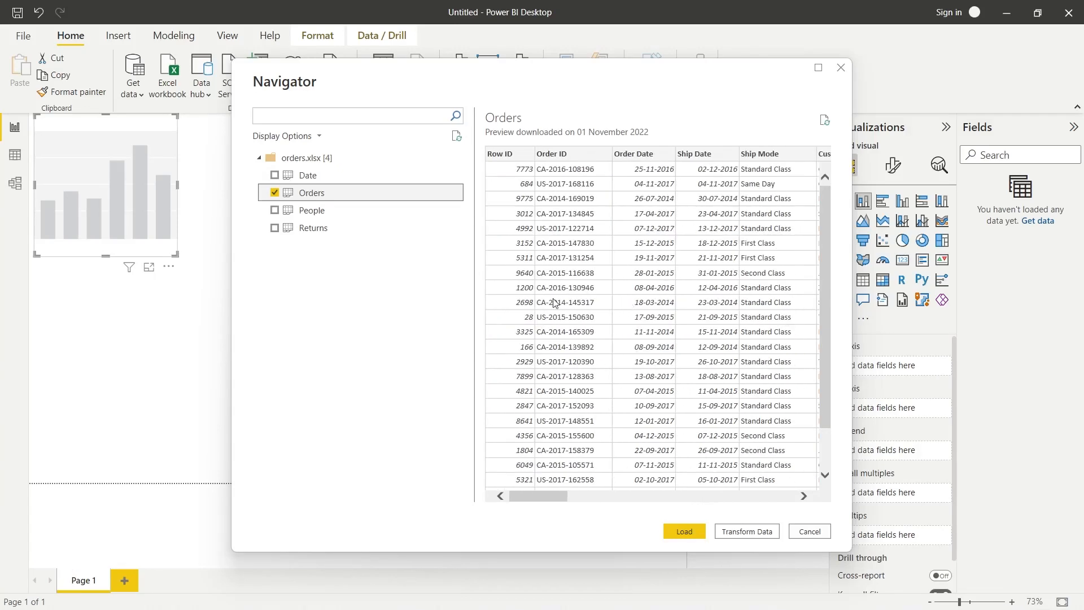
click(689, 533)
click(684, 532)
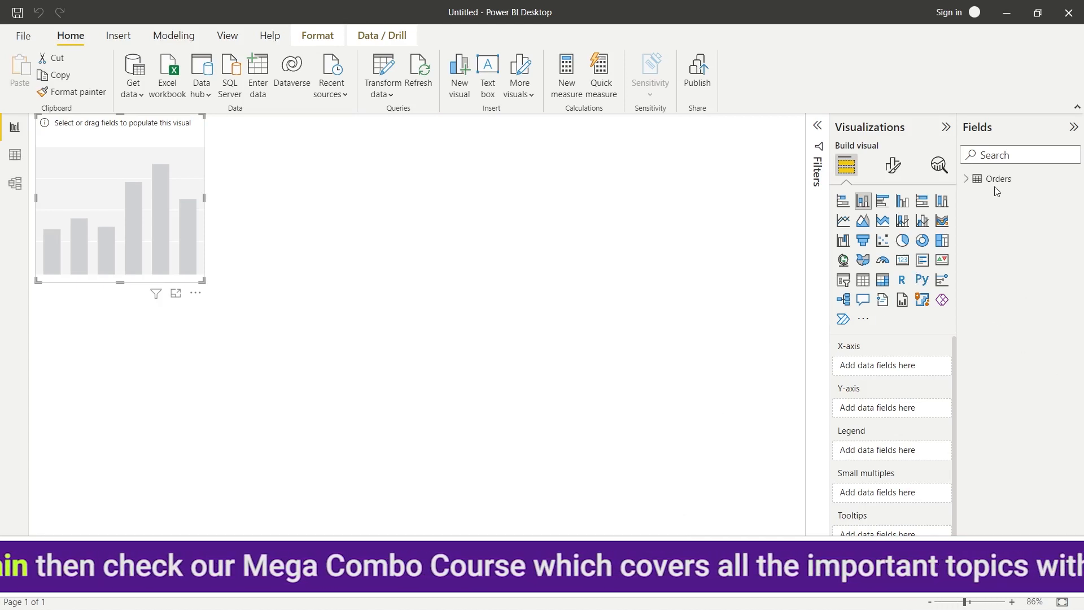
- Expand the Orders table's field list and show the table's rows in Data view
click(969, 182)
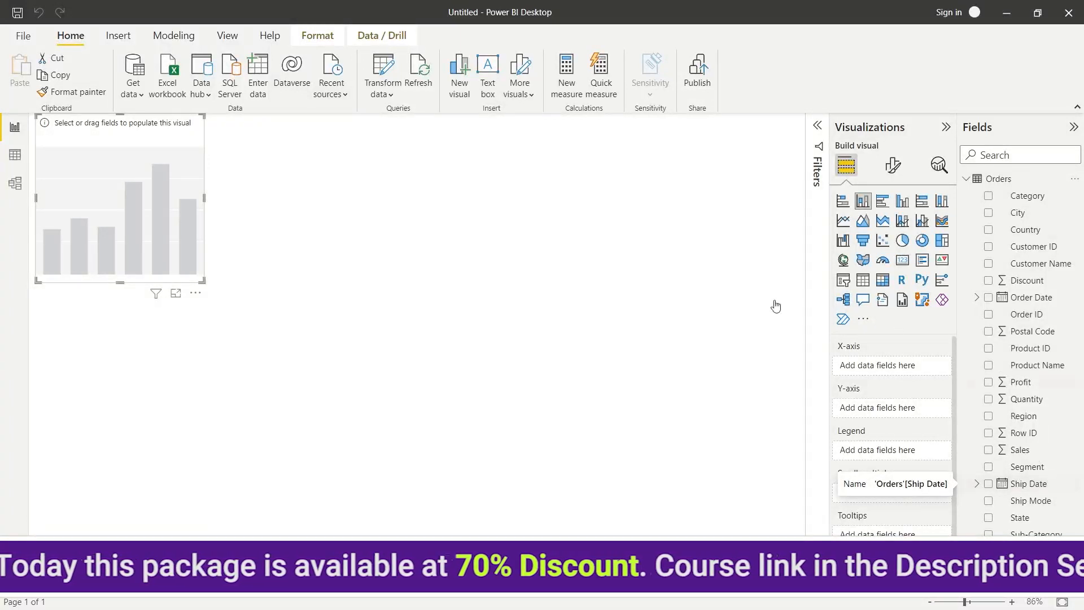
click(11, 161)
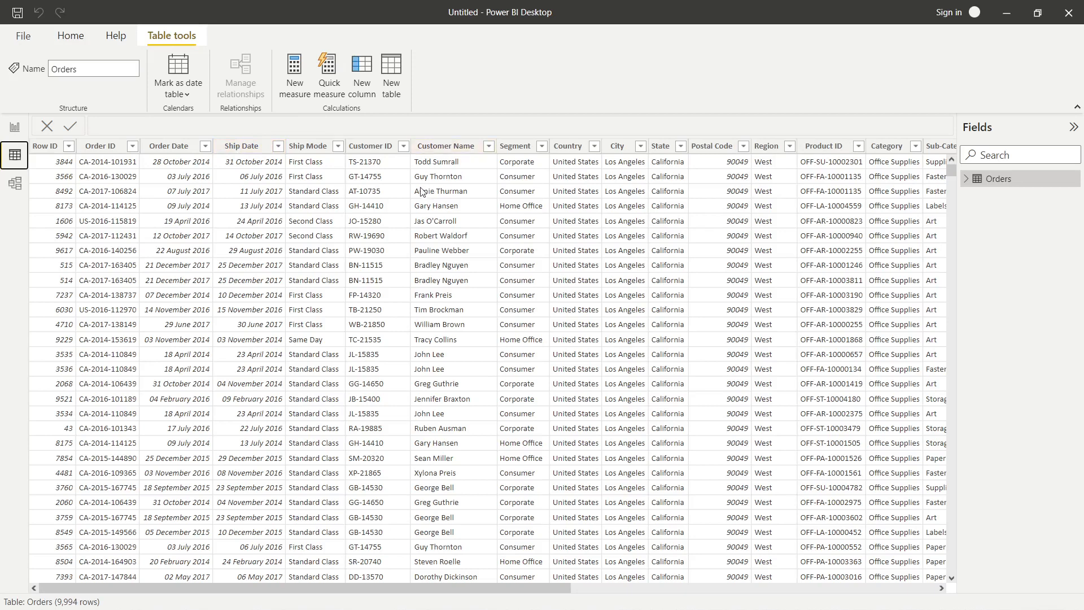
scroll(485, 232, right, 1)
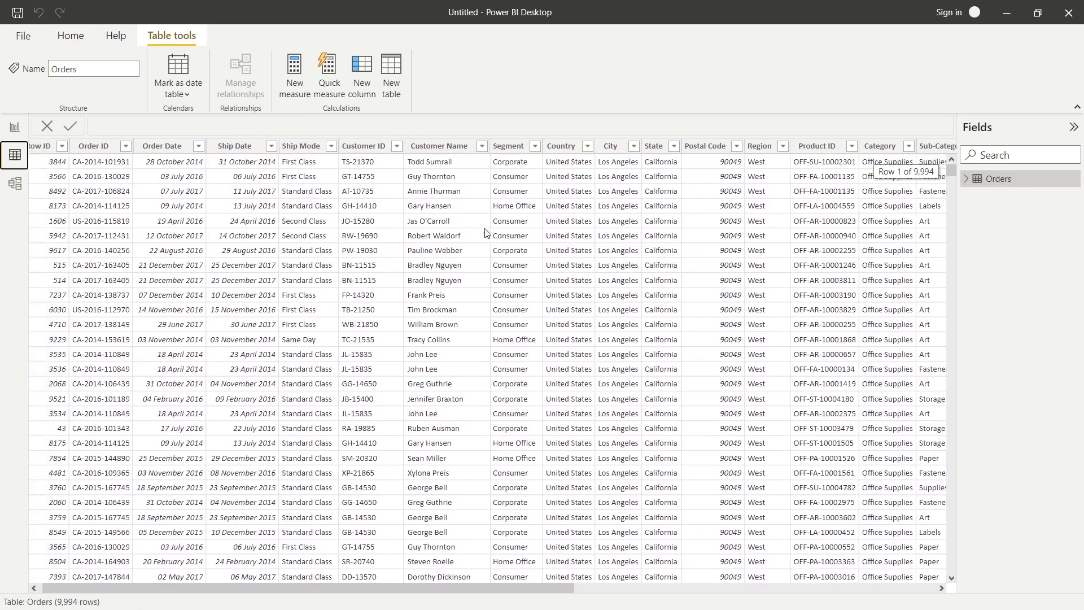
- Review the Segment column's distinct values and filter the Orders table to the CloudyML segment only
click(534, 146)
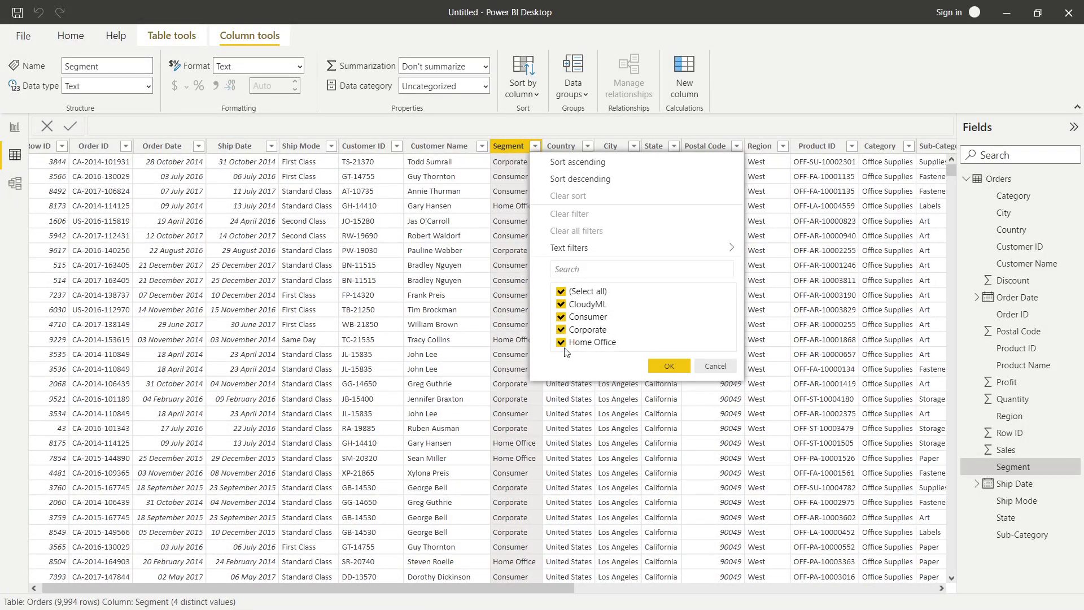
click(669, 367)
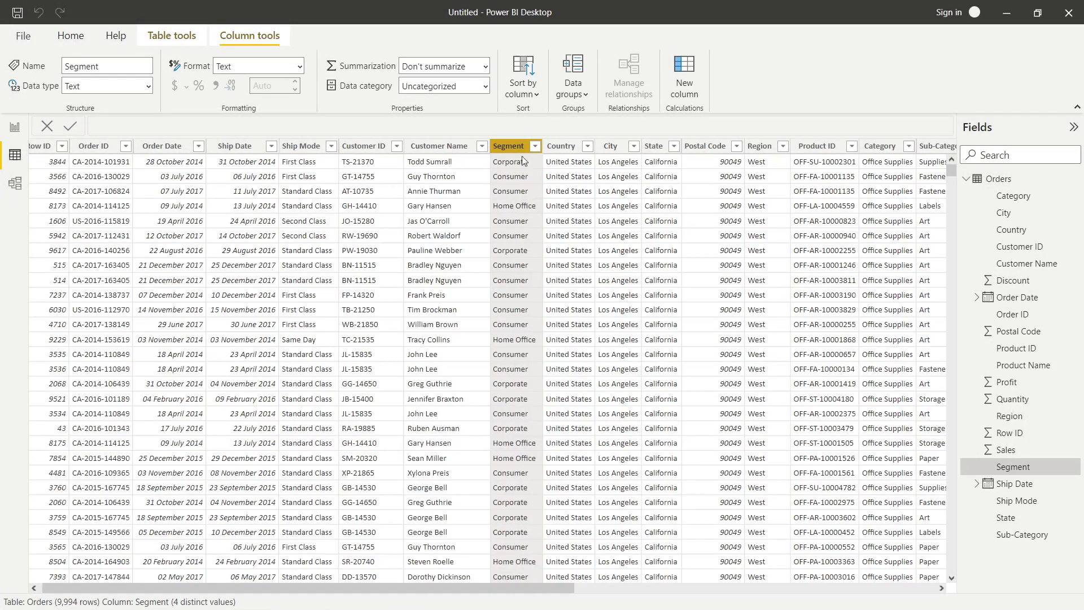
click(535, 147)
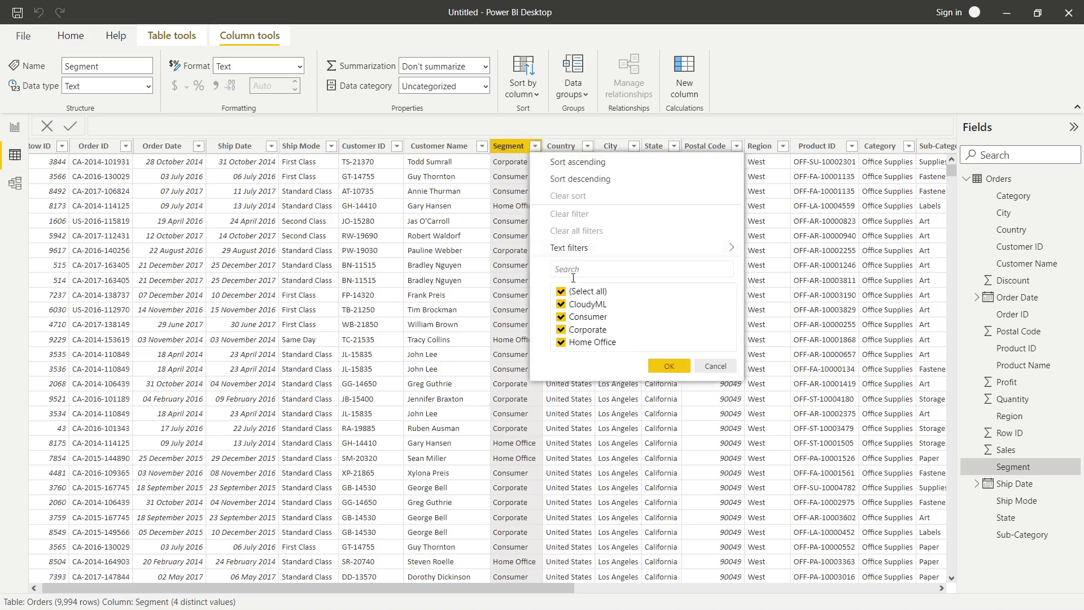
click(561, 292)
click(561, 304)
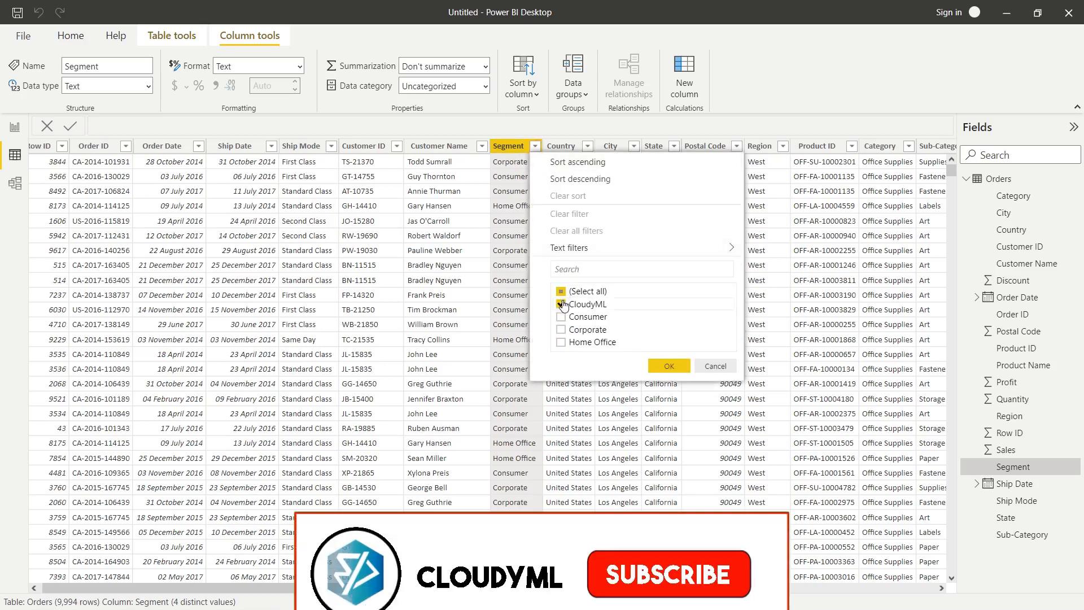
click(670, 367)
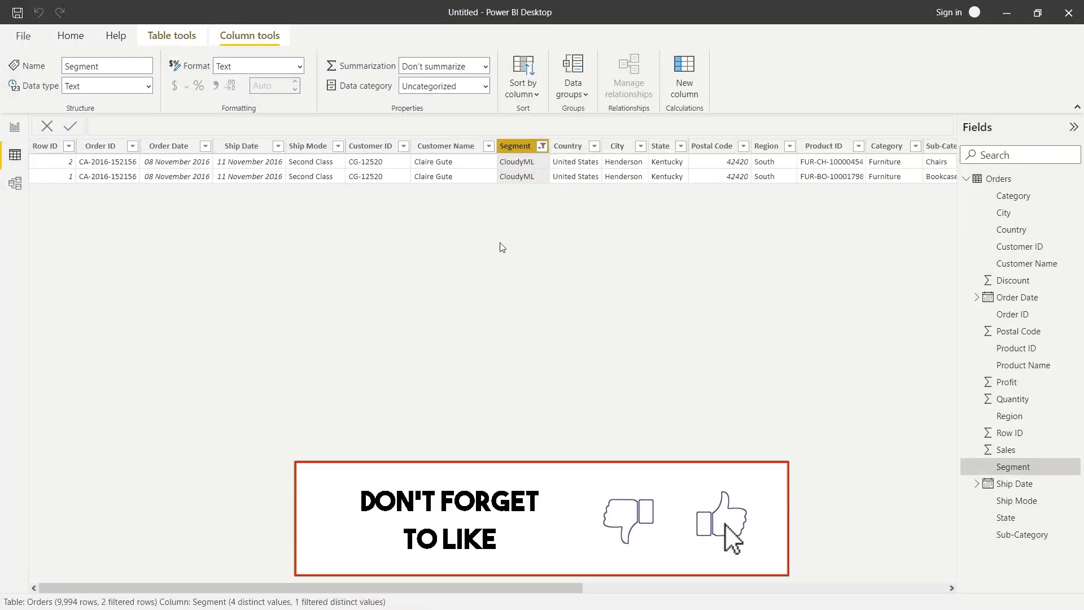
- Reselect all values in the Segment column's filter to restore the full Orders table
click(543, 146)
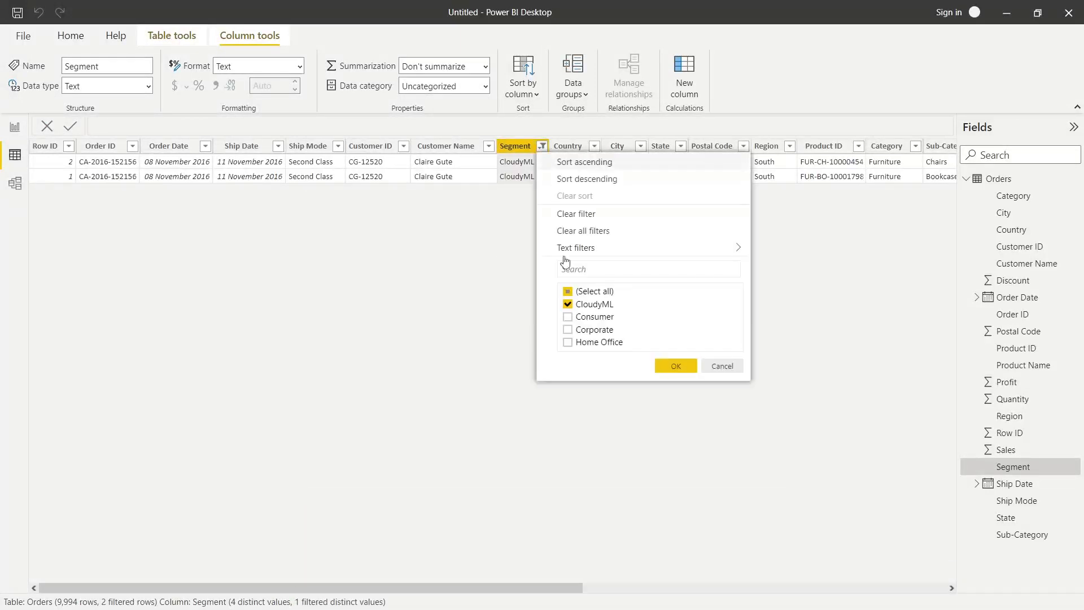
click(568, 305)
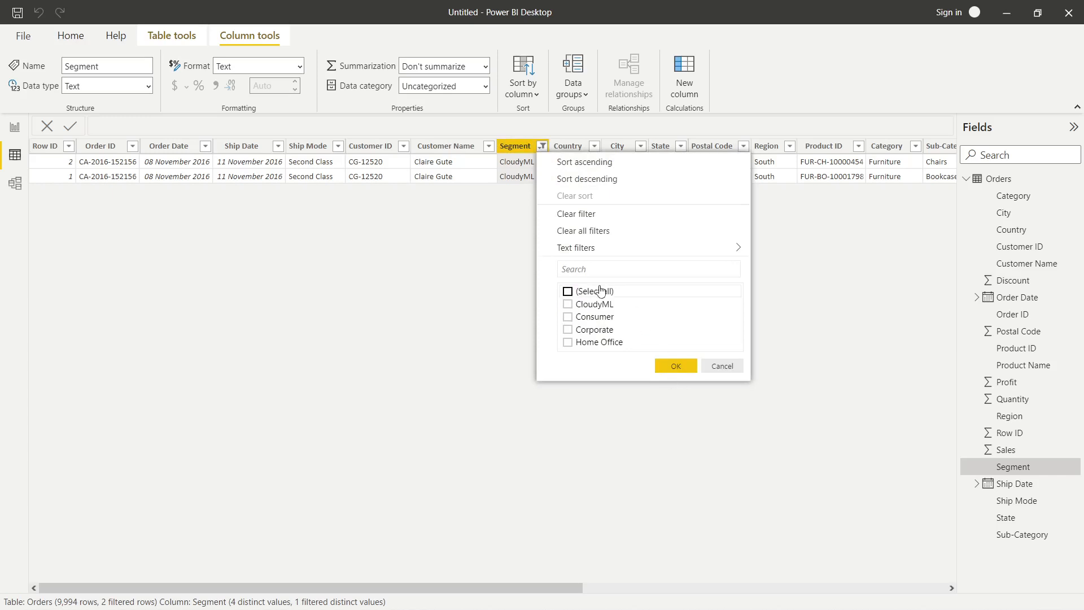
click(568, 292)
click(676, 367)
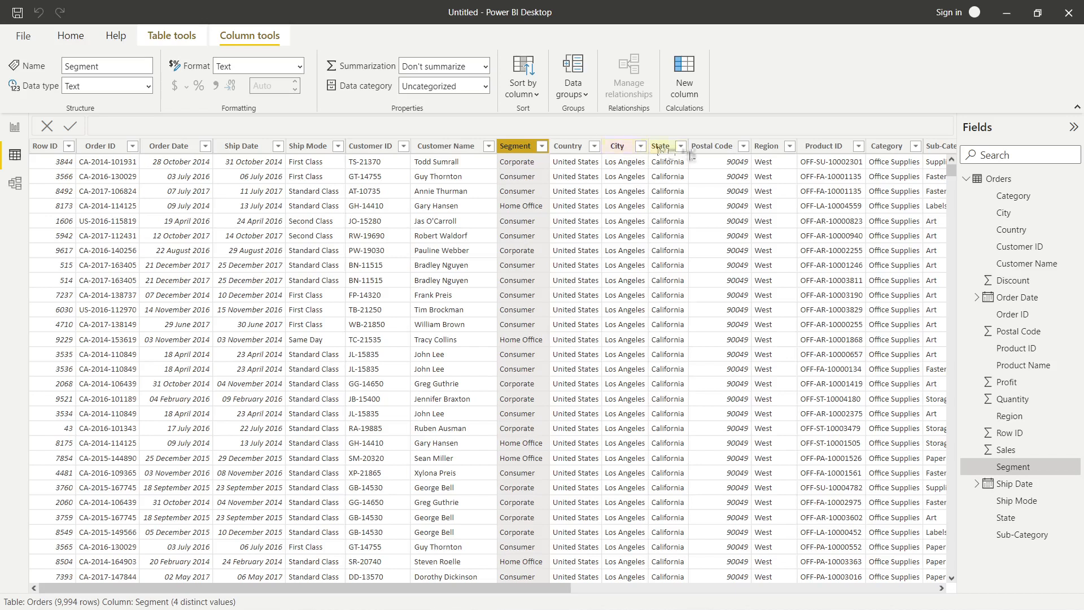
- Review the distinct values of the State and Region columns without filtering the Orders table
click(682, 146)
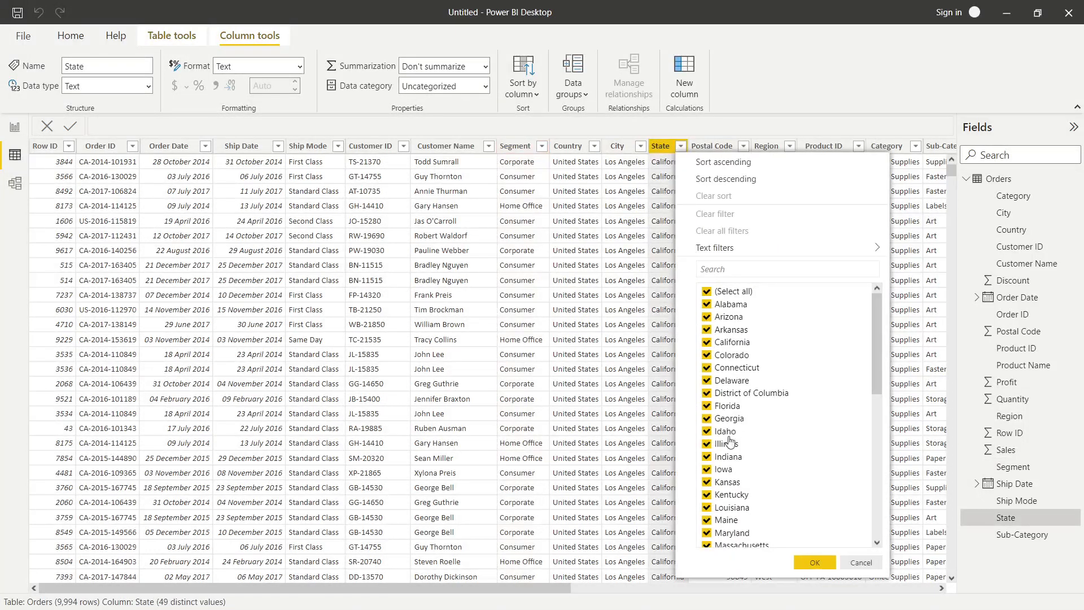
scroll(723, 466, down, 10)
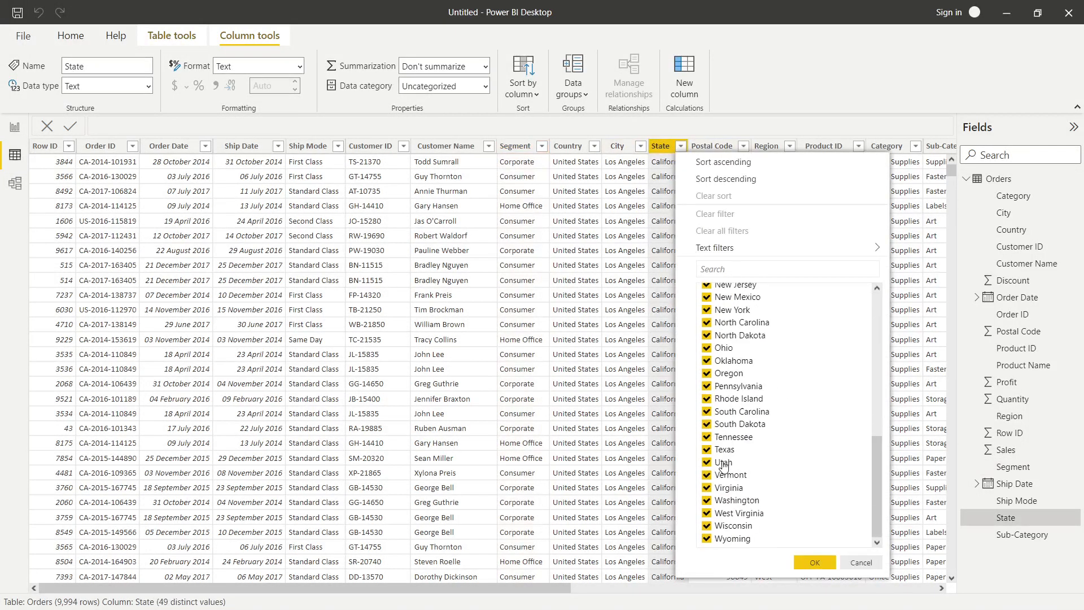
click(815, 563)
scroll(750, 190, down, 1)
scroll(751, 189, right, 2)
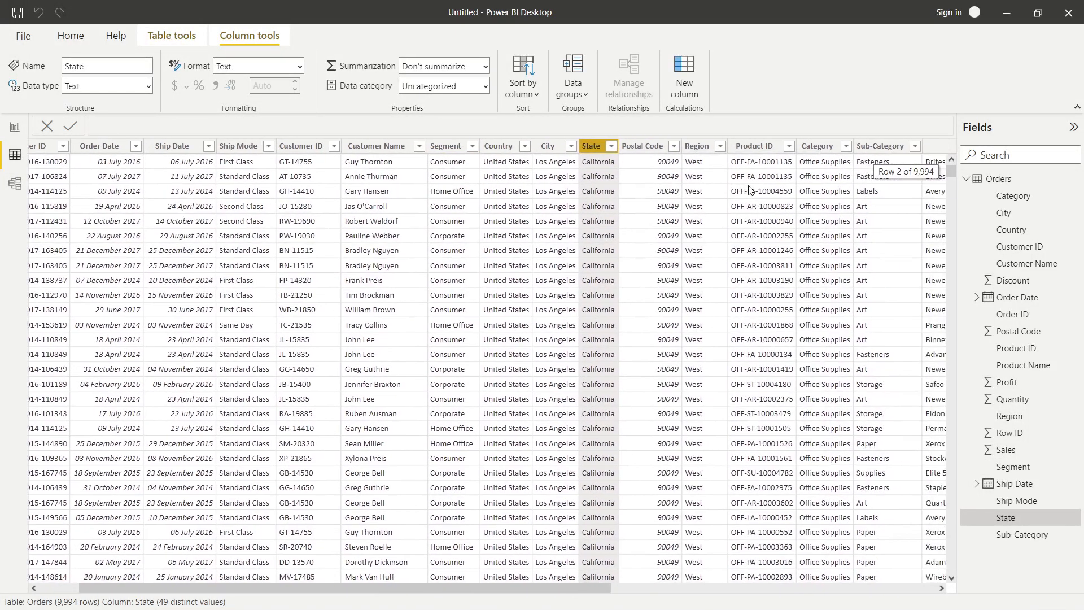
click(720, 146)
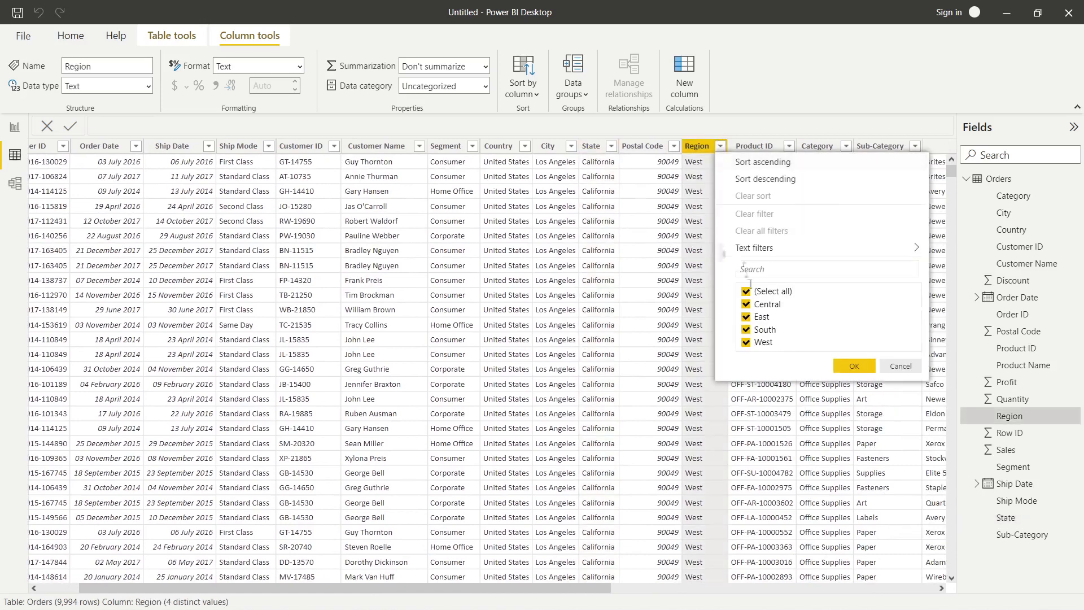
click(652, 289)
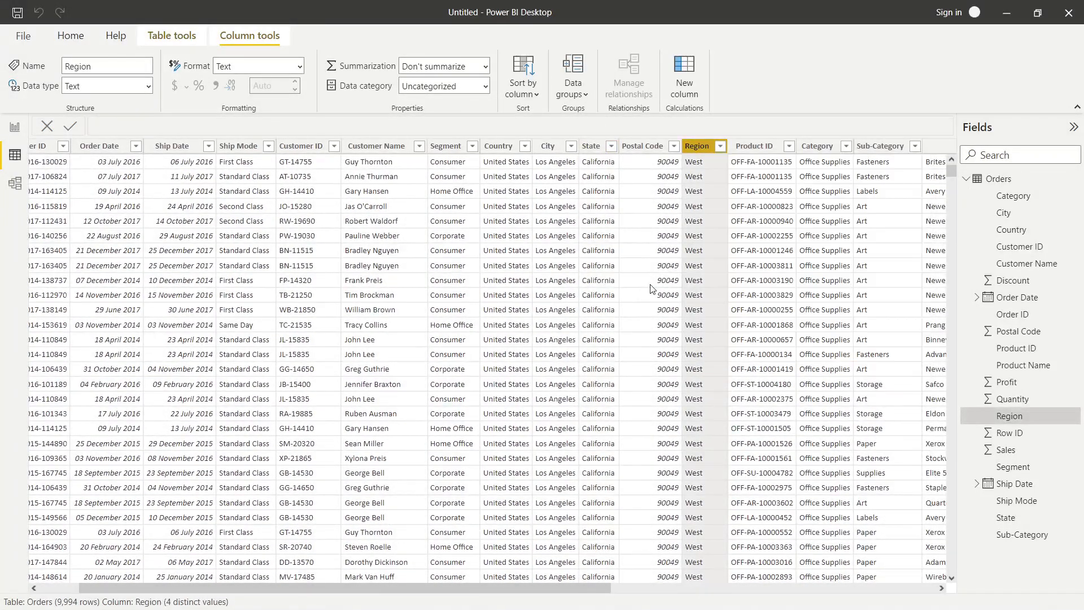
- Review the distinct values of the Category and Sub-Category columns, leaving every value selected
scroll(798, 300, down, 1)
scroll(798, 301, right, 1)
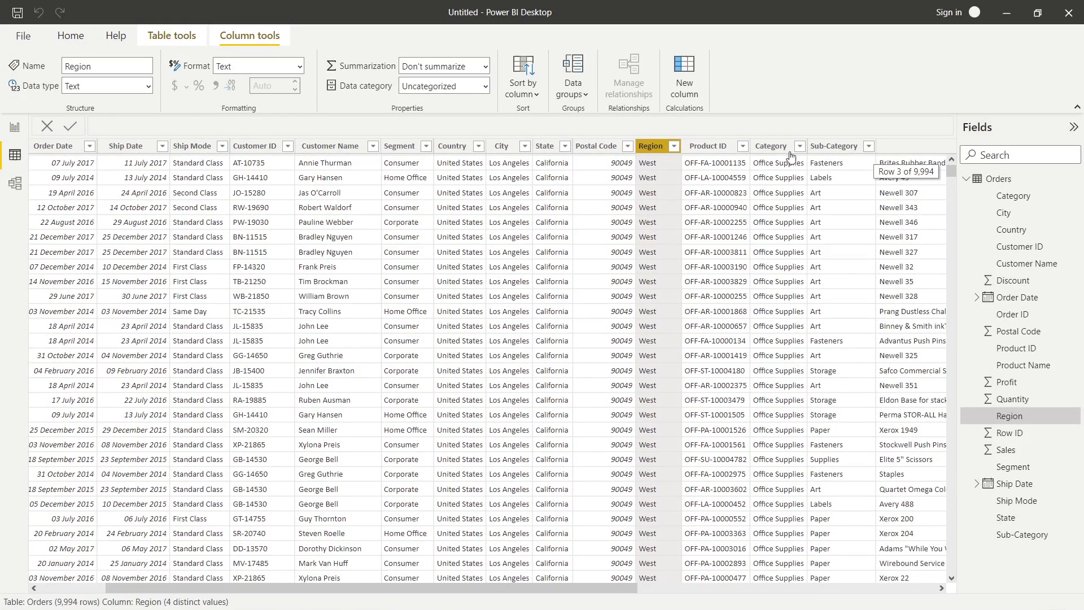
click(801, 147)
click(801, 147)
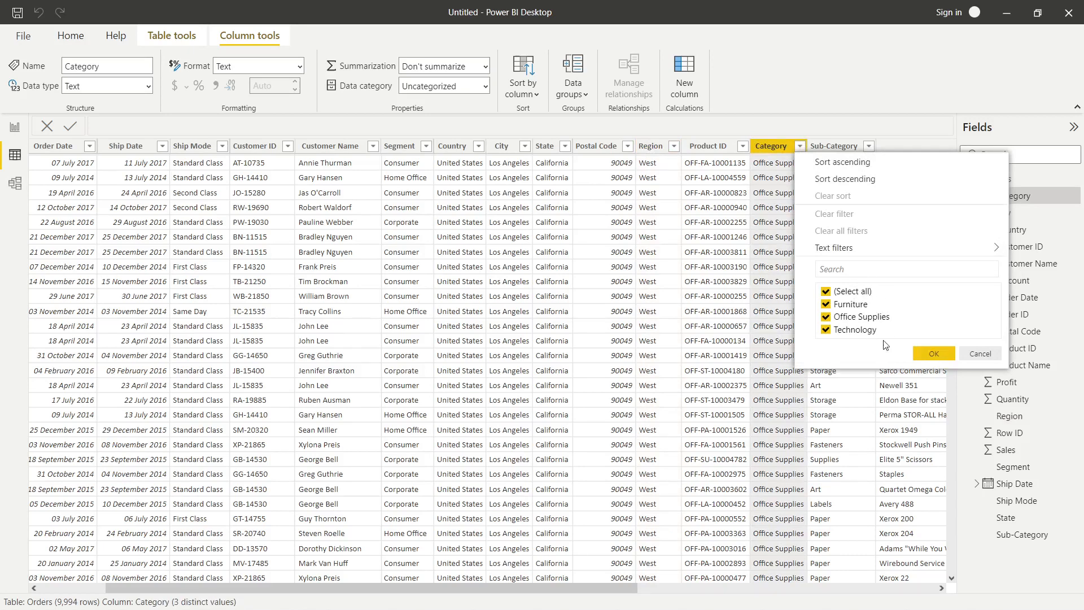
click(929, 353)
click(862, 150)
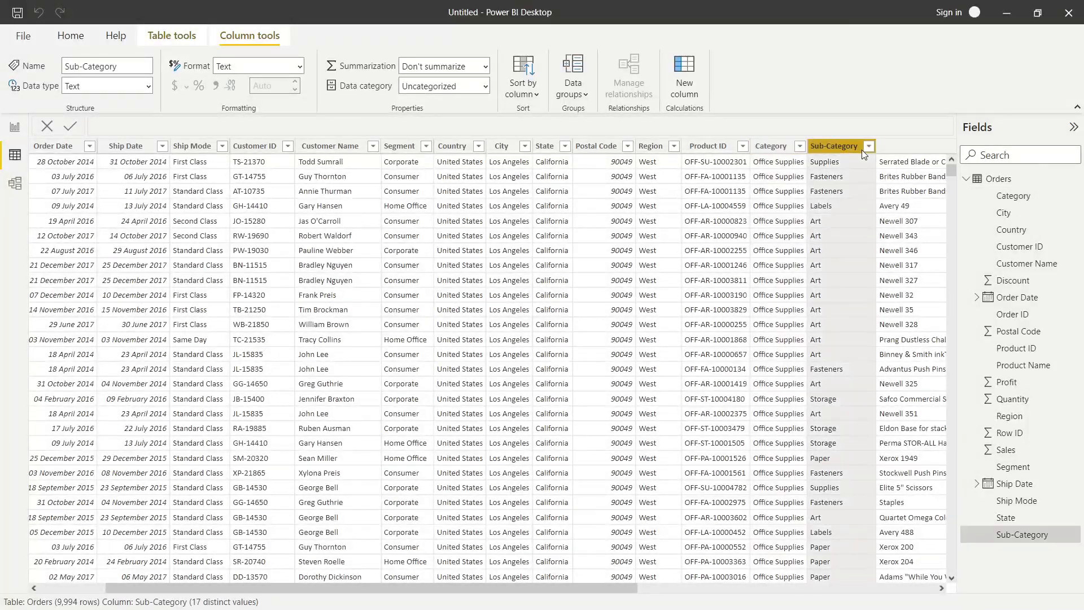
click(869, 147)
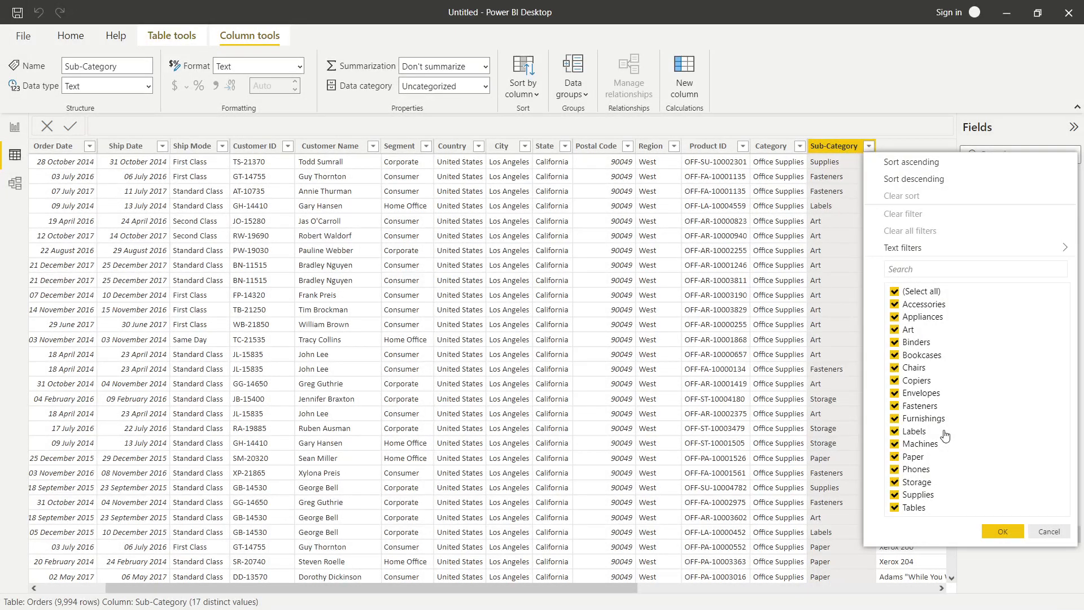
click(914, 122)
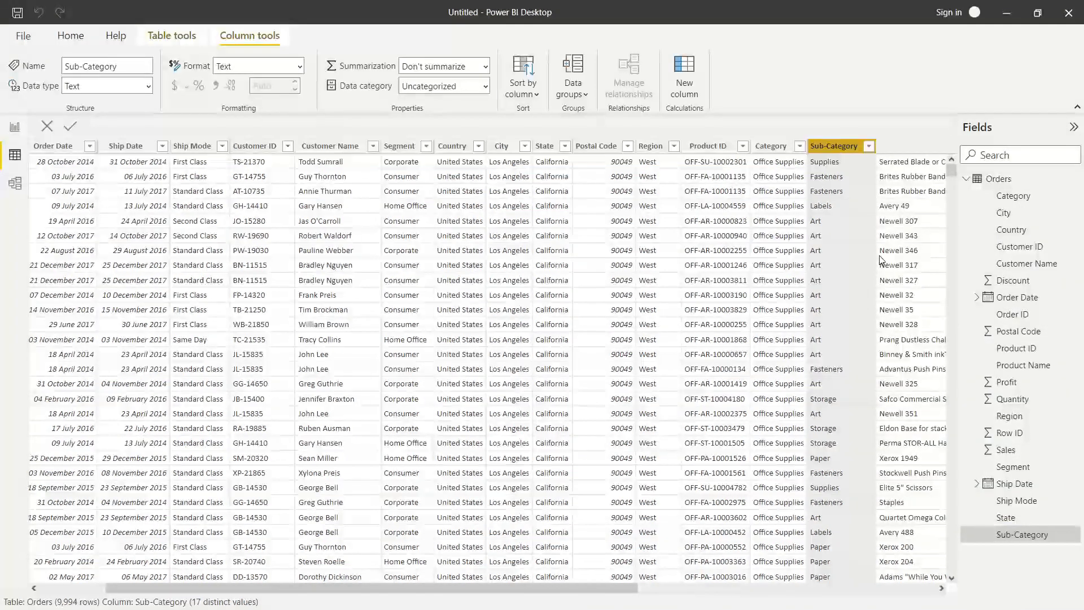
- Review the Sales column's distinct values without filtering, and return to the report canvas
scroll(880, 256, right, 3)
scroll(882, 260, up, 1)
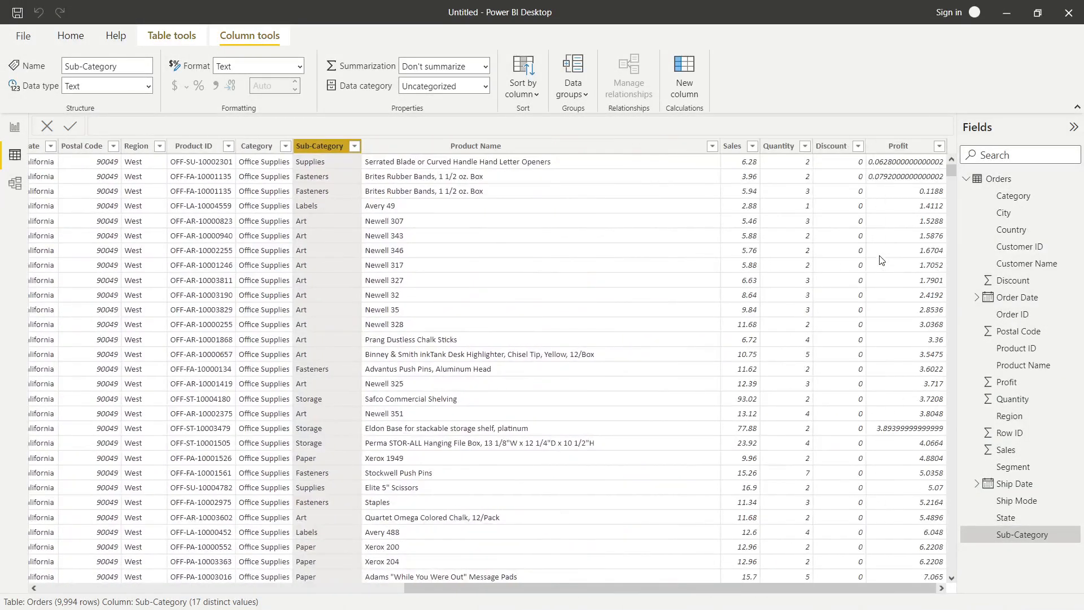
click(752, 148)
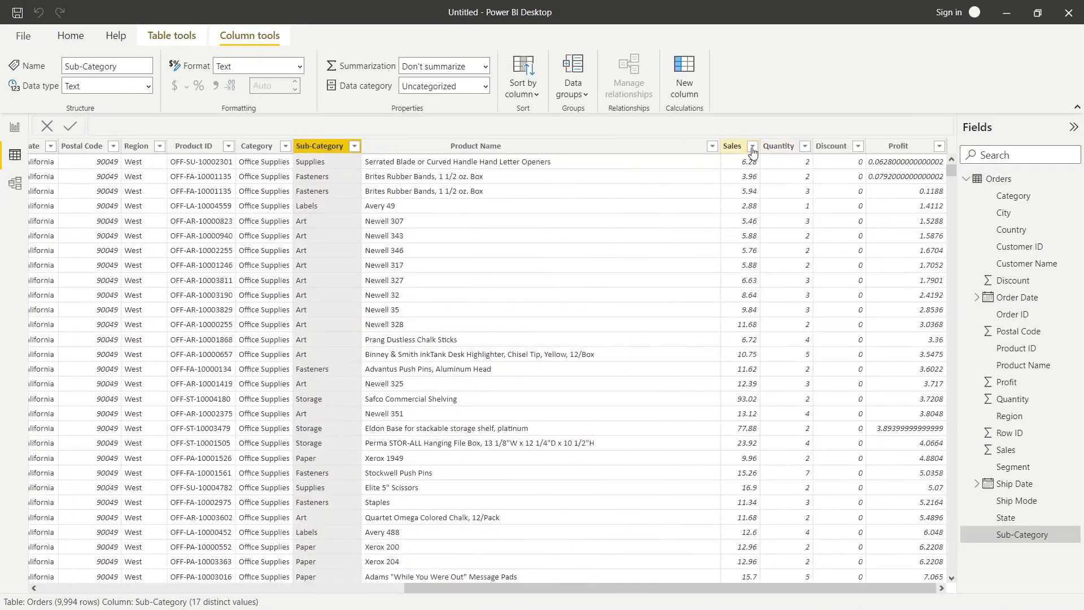
scroll(819, 435, down, 10)
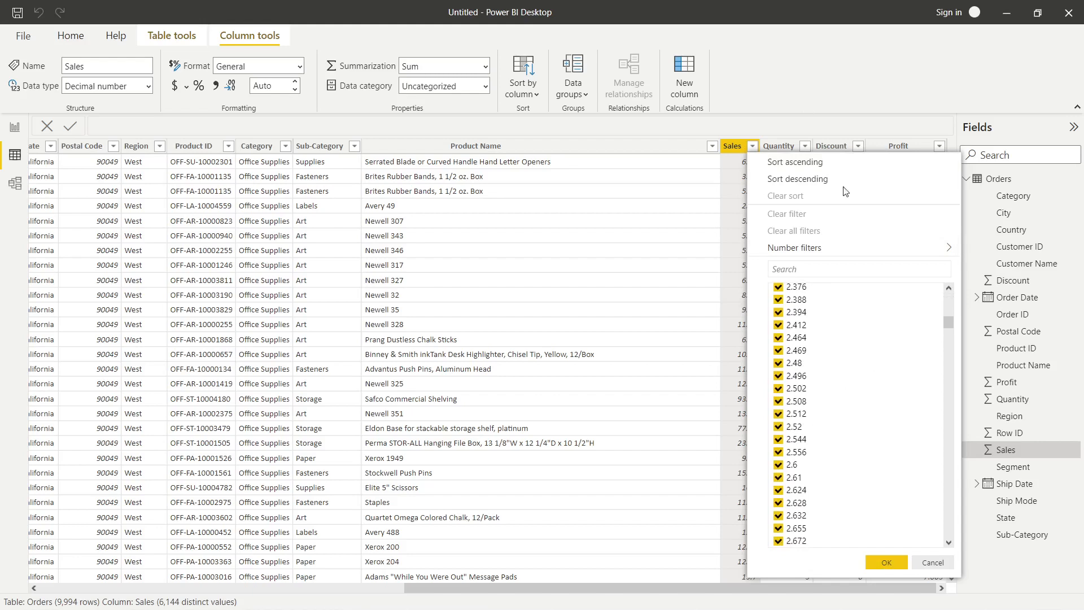
click(819, 125)
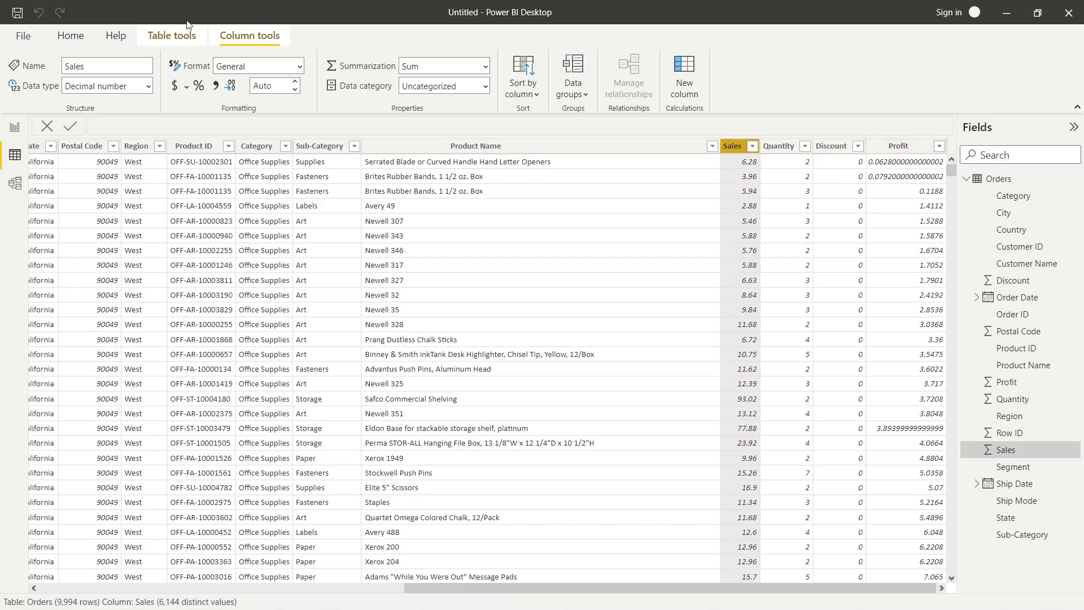
click(14, 128)
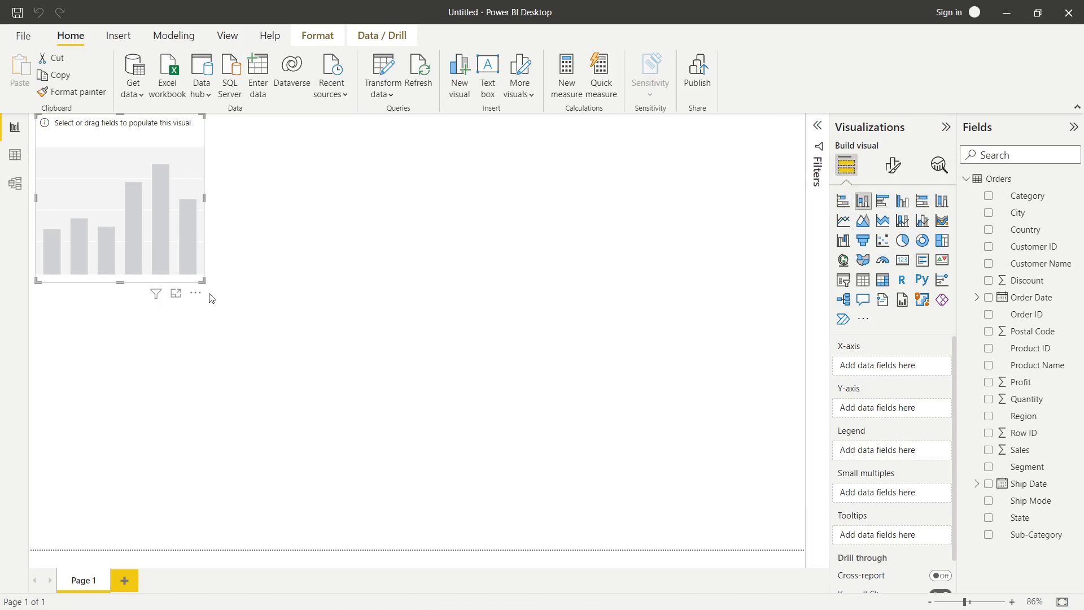
- Fill the stacked column chart with Category on the X-axis and Sales on the Y-axis, and enlarge it across over half the page width
drag(199, 280, 314, 406)
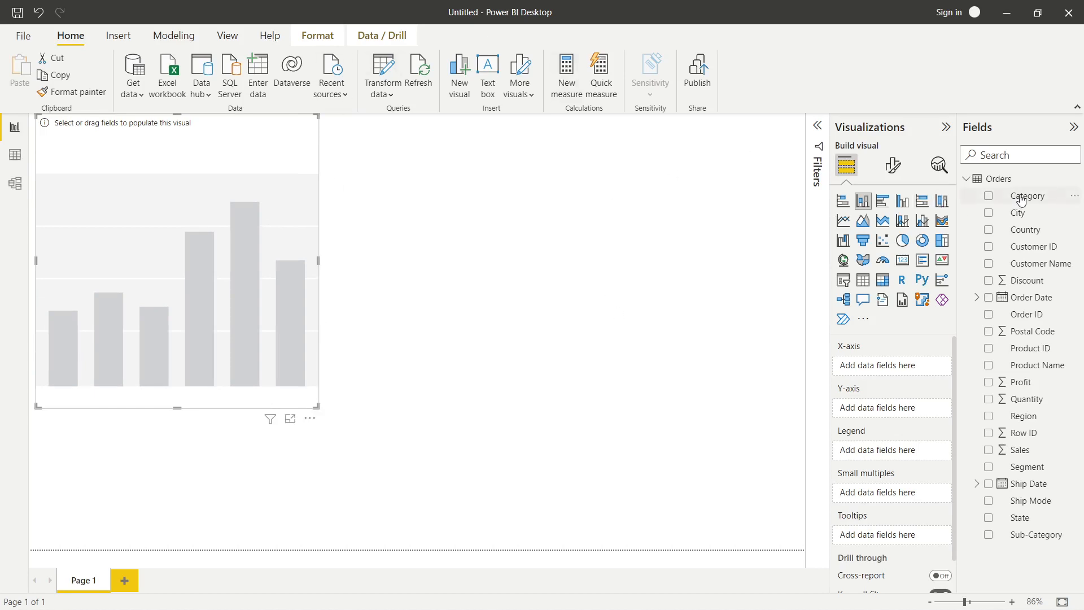
drag(1021, 202, 900, 369)
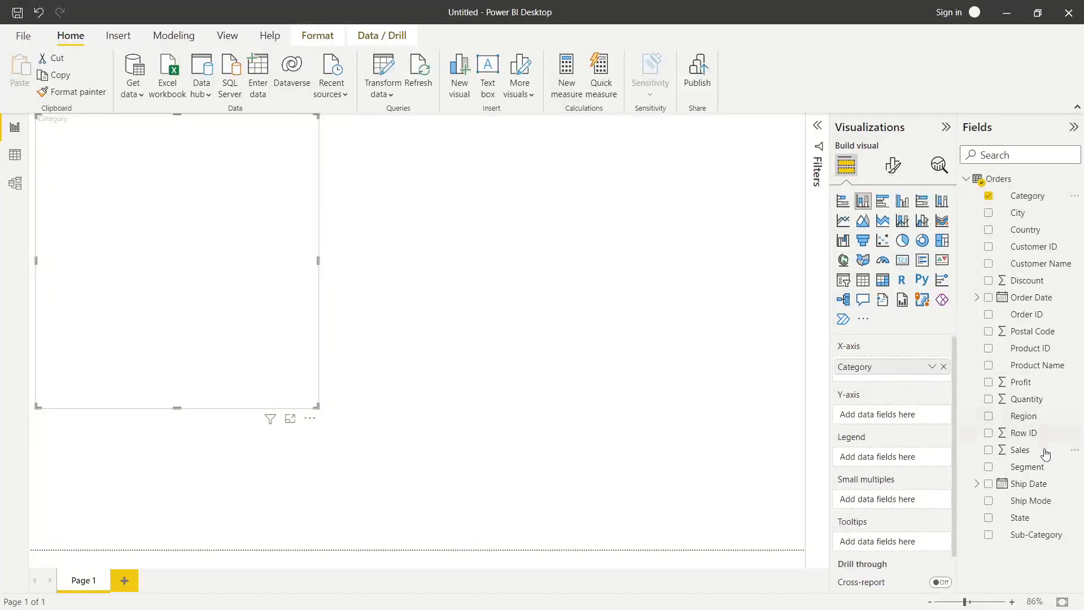
drag(1039, 453, 867, 402)
drag(1032, 455, 908, 418)
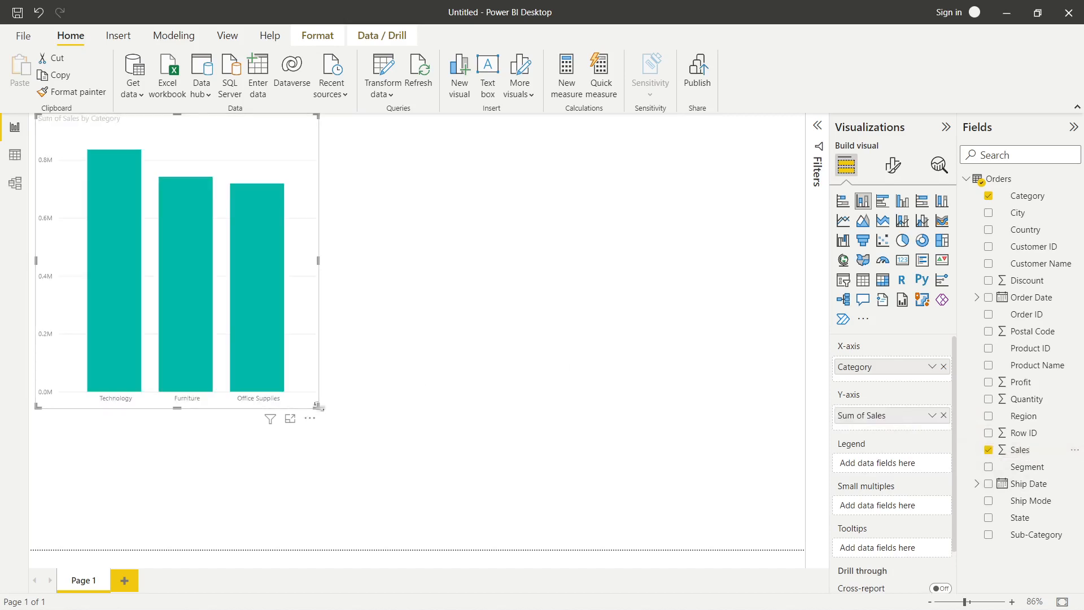
drag(318, 406, 480, 521)
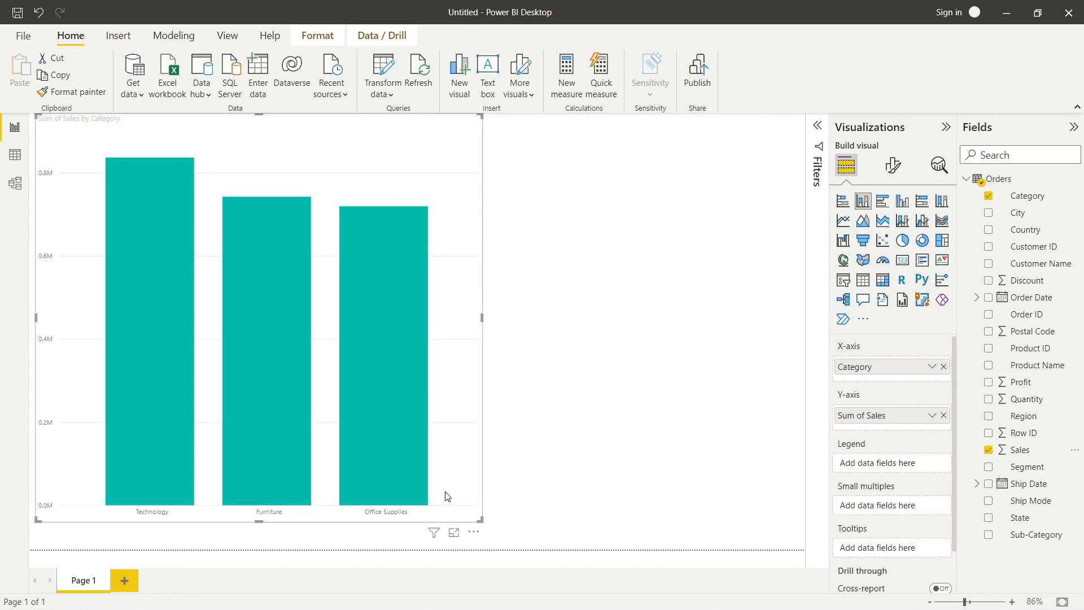
- Switch to the PowerPoint slide show, review the slides from Basic Charts in Power BI through Ribbon Chart, and return to Power BI
mouse_move(667, 608)
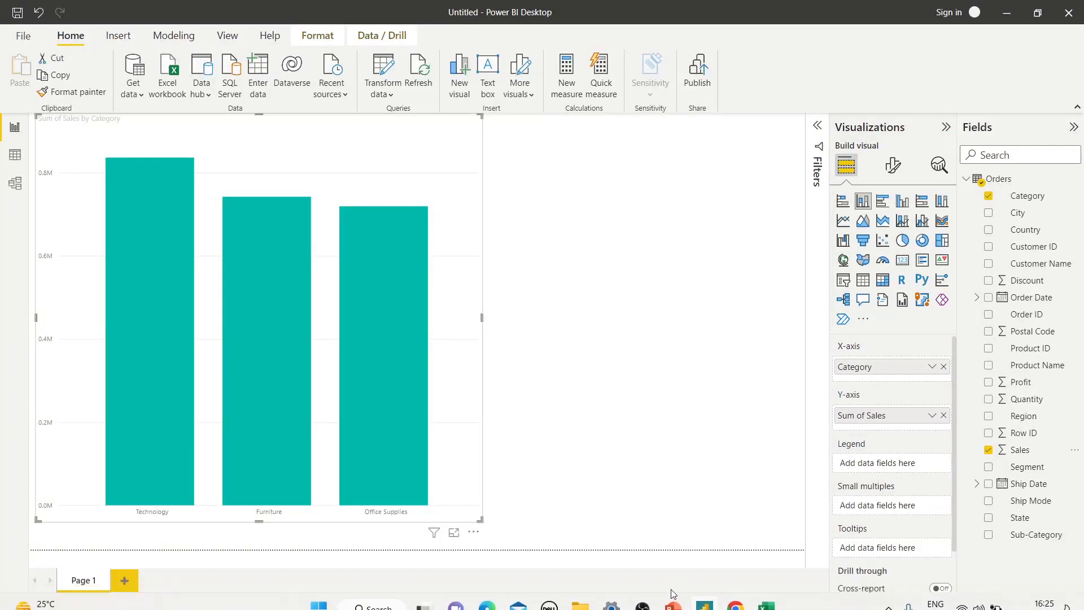
click(674, 595)
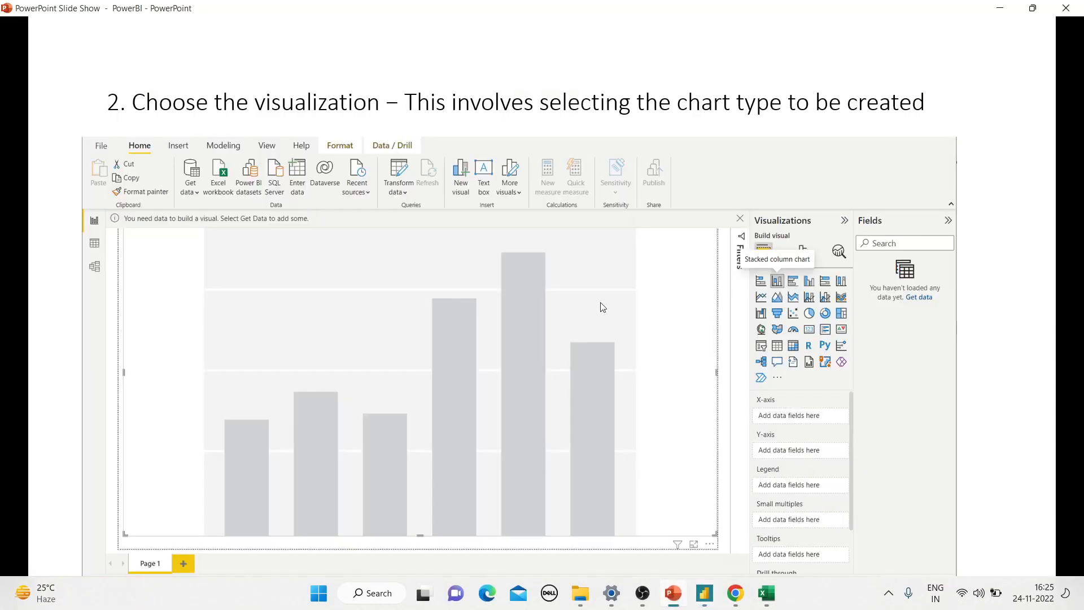
key(Left)
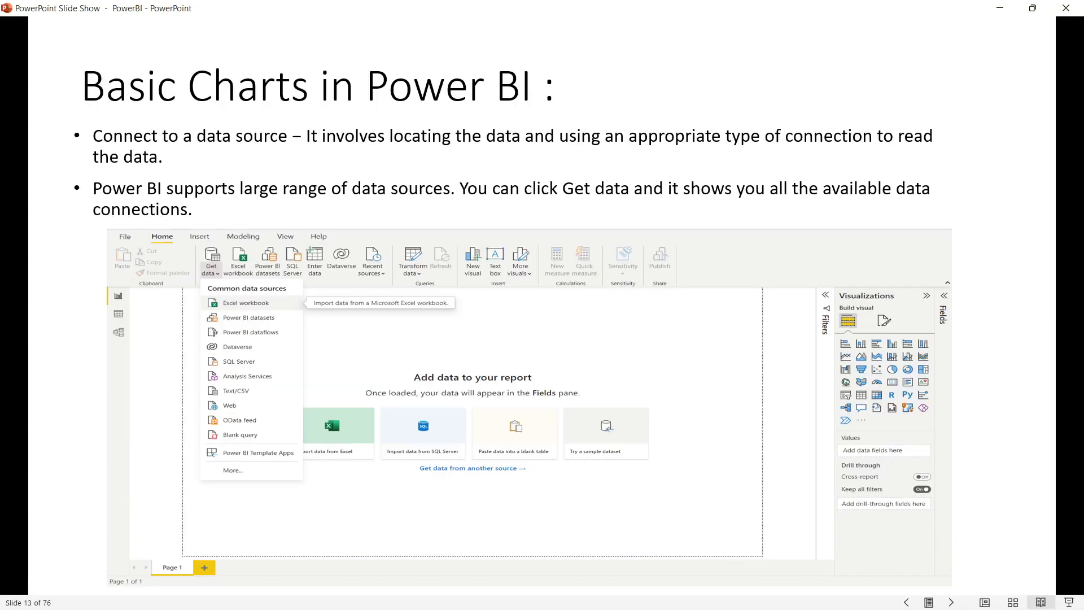
key(Right)
key(Right)
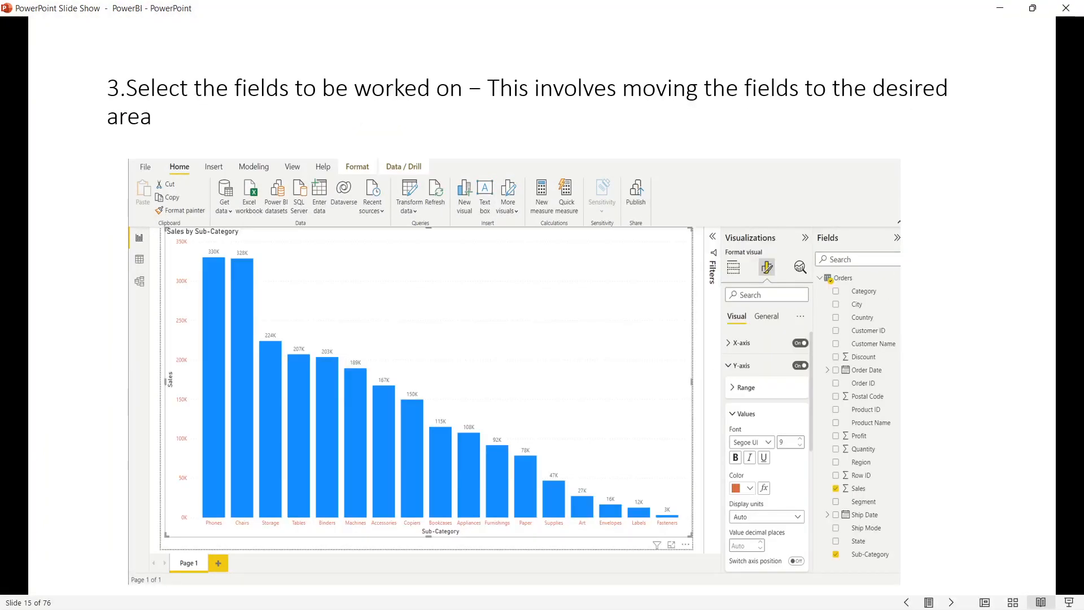
key(Right)
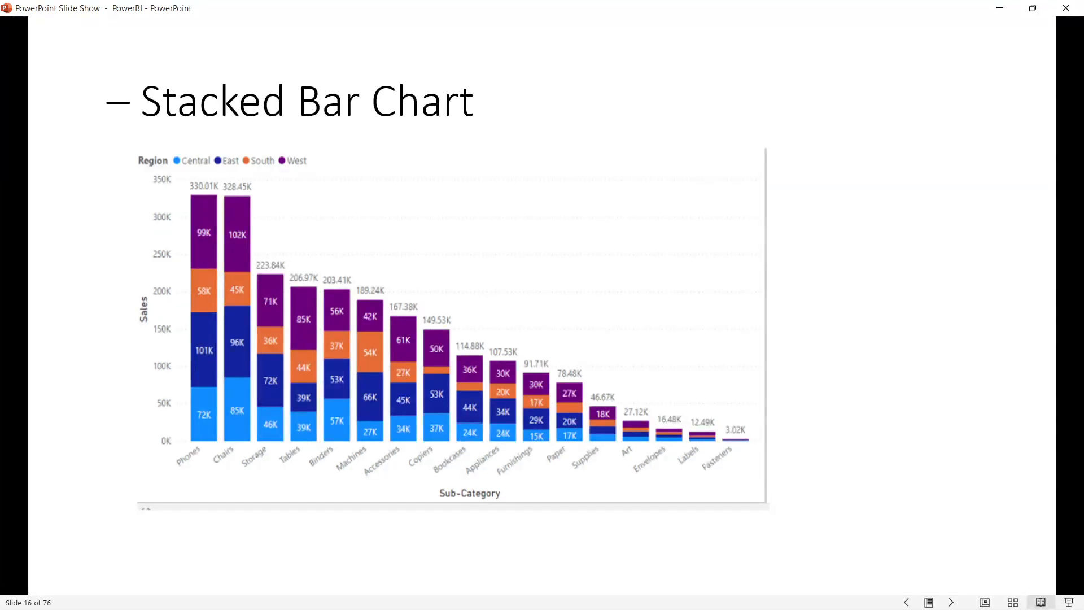
key(Right)
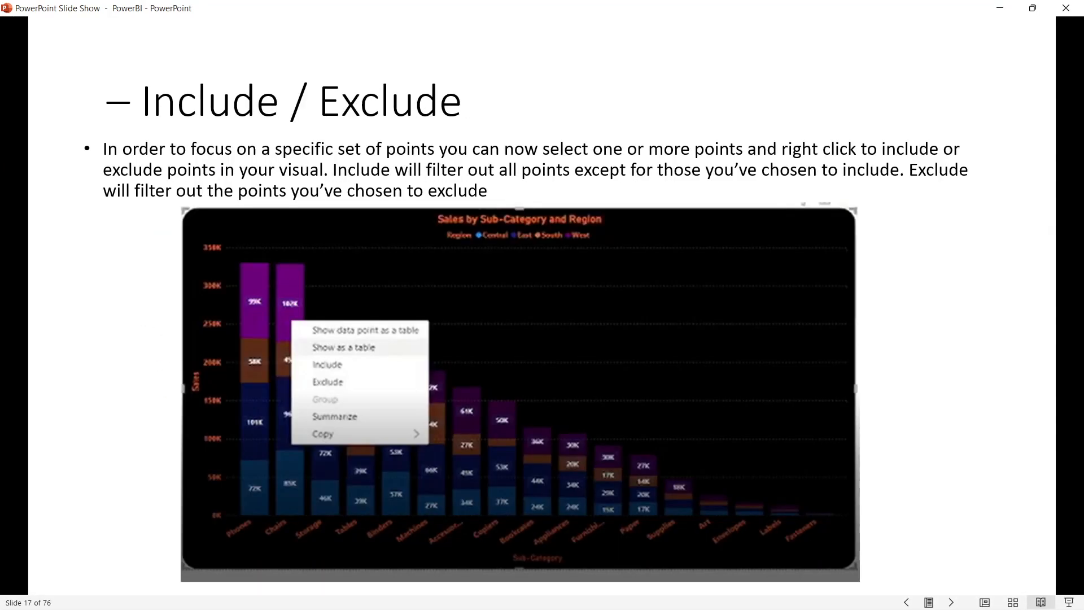
key(Right)
key(Left)
key(Right)
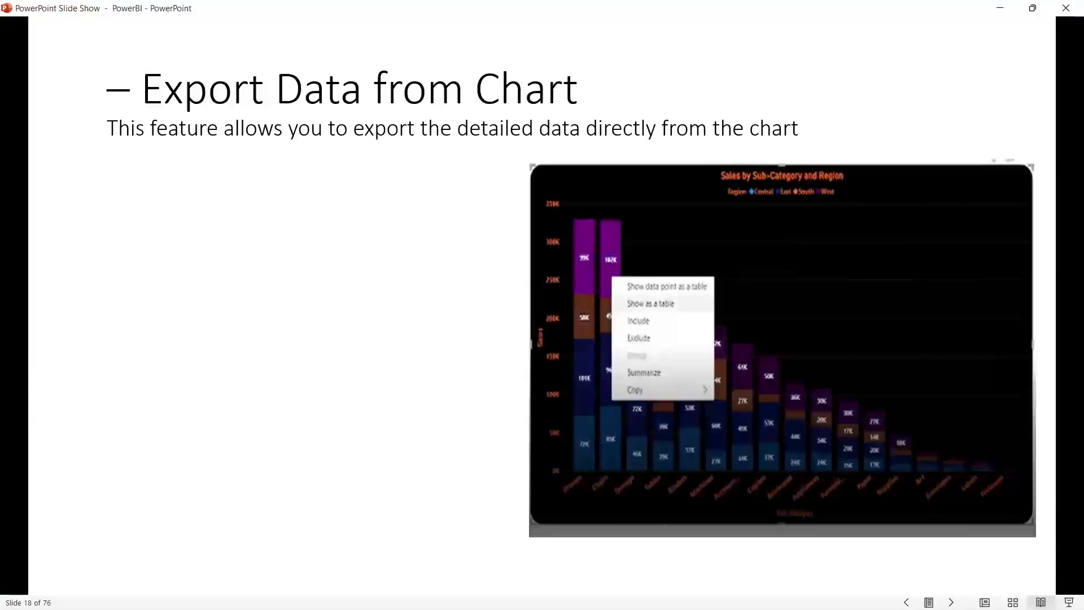
key(Right)
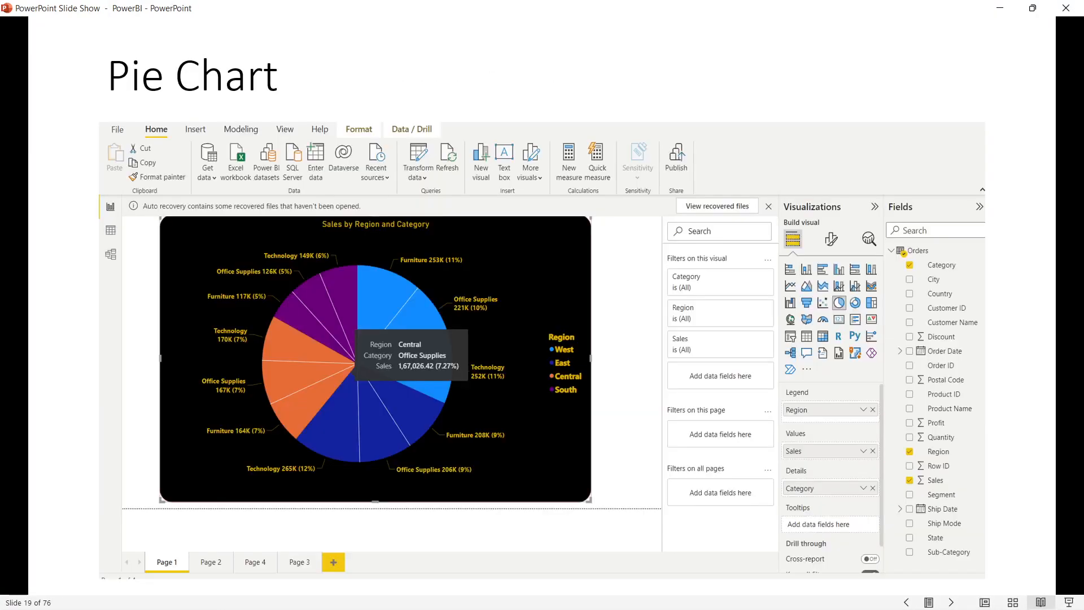
key(Right)
key(Right)
key(Right)
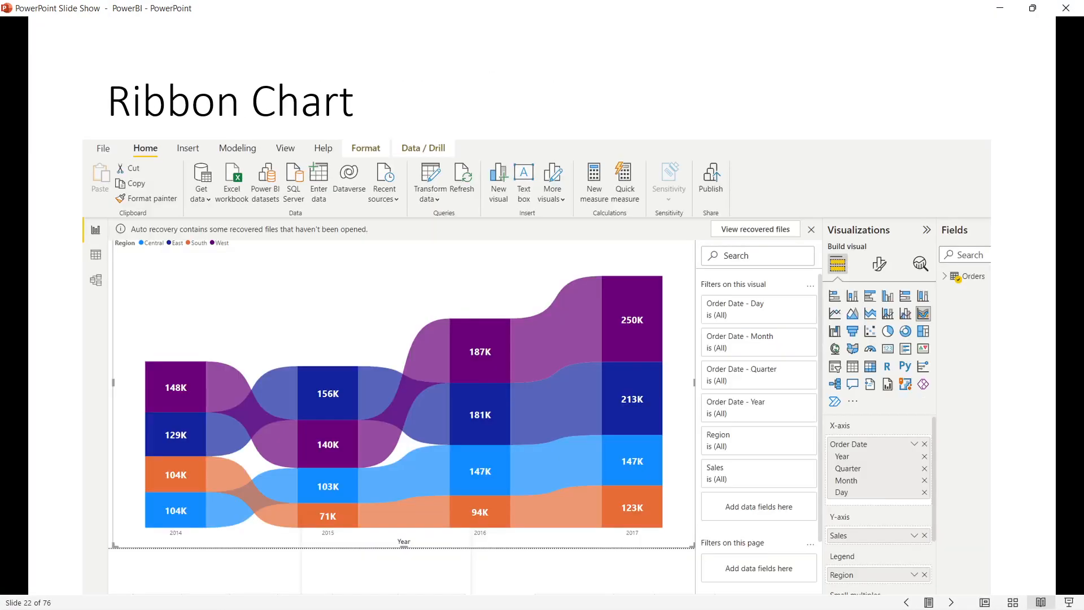
mouse_move(648, 587)
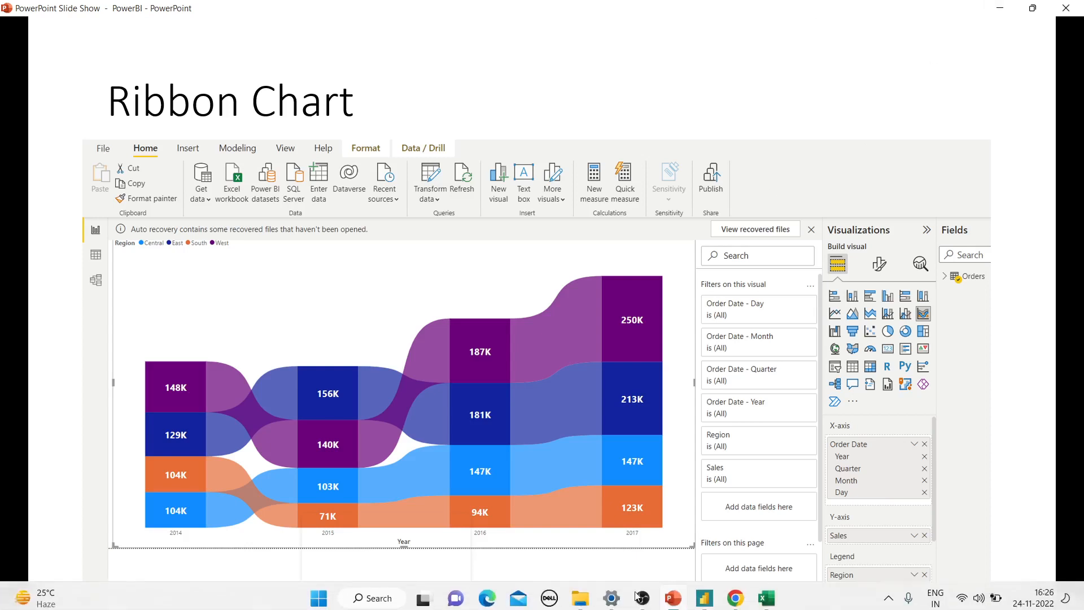
click(705, 593)
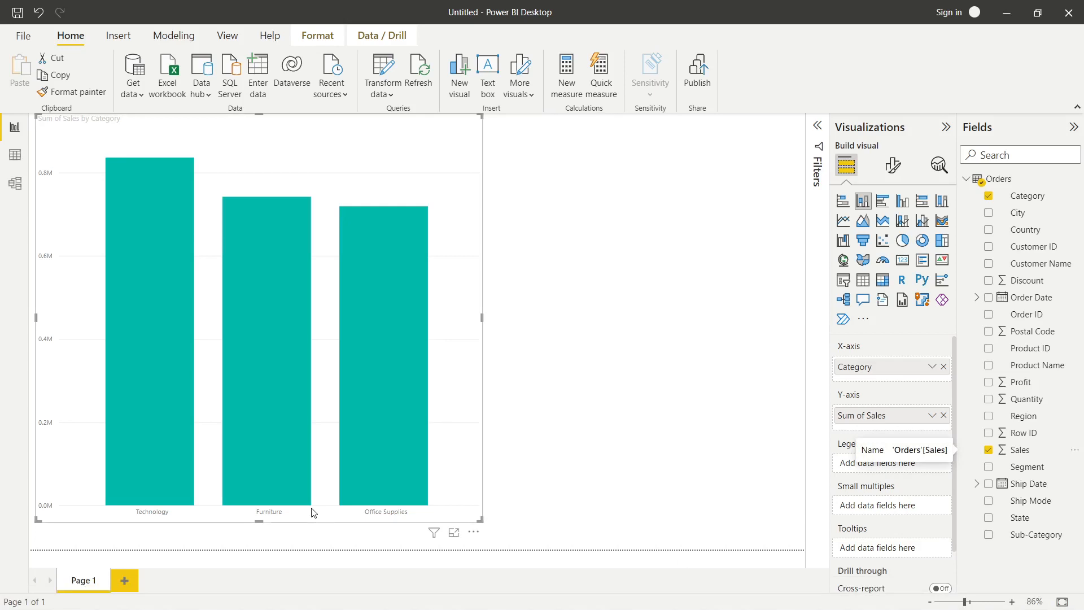
- Add a second report page and rename Page 1 as "1st visual"
click(130, 584)
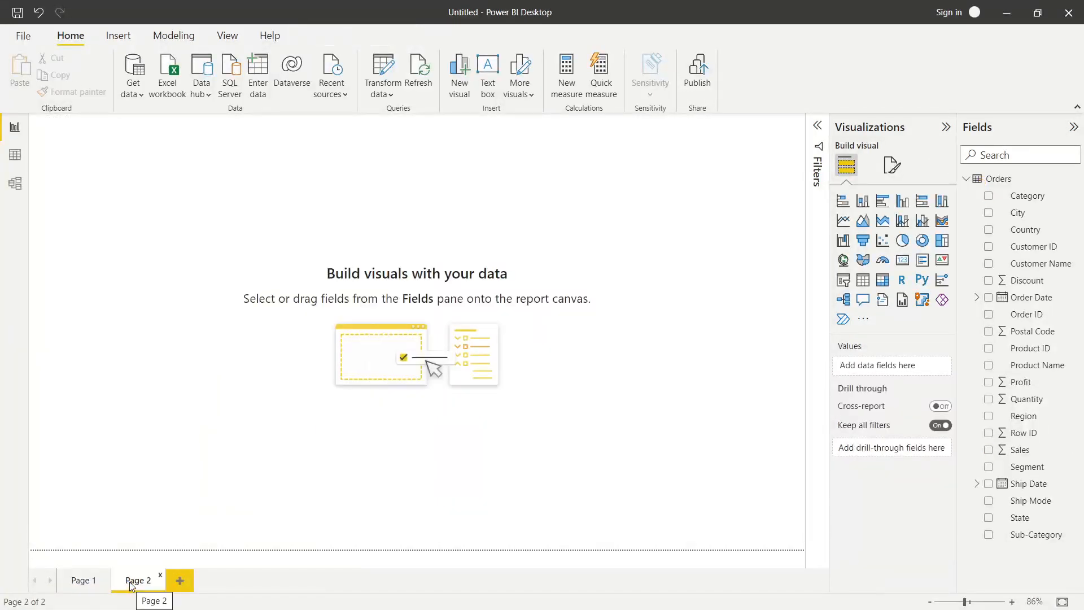
click(87, 582)
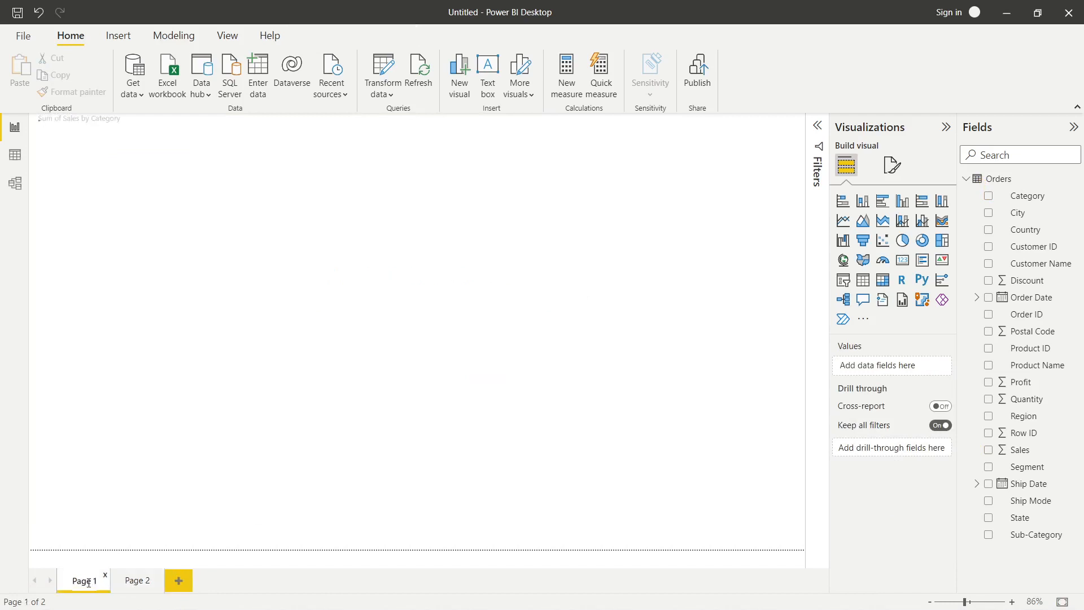
double_click(89, 582)
key(BackSpace)
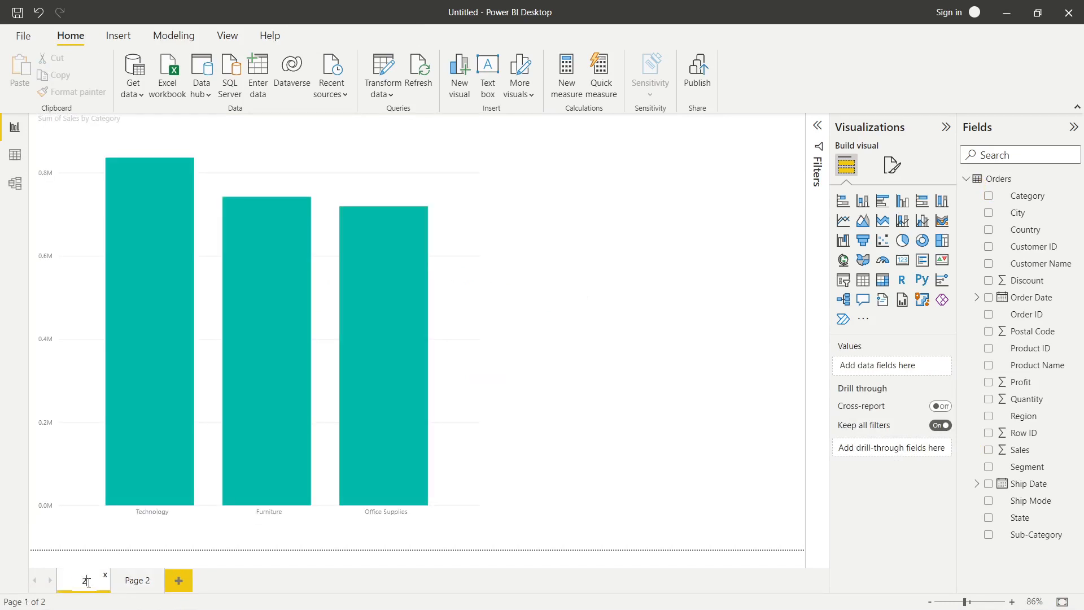
text(1st visual)
key(Return)
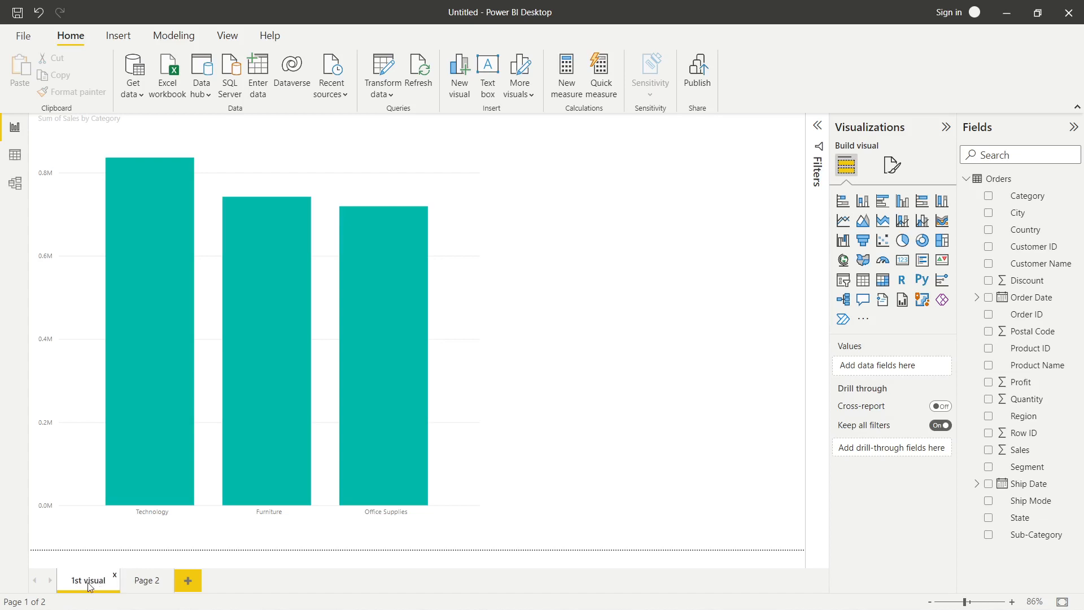
click(135, 41)
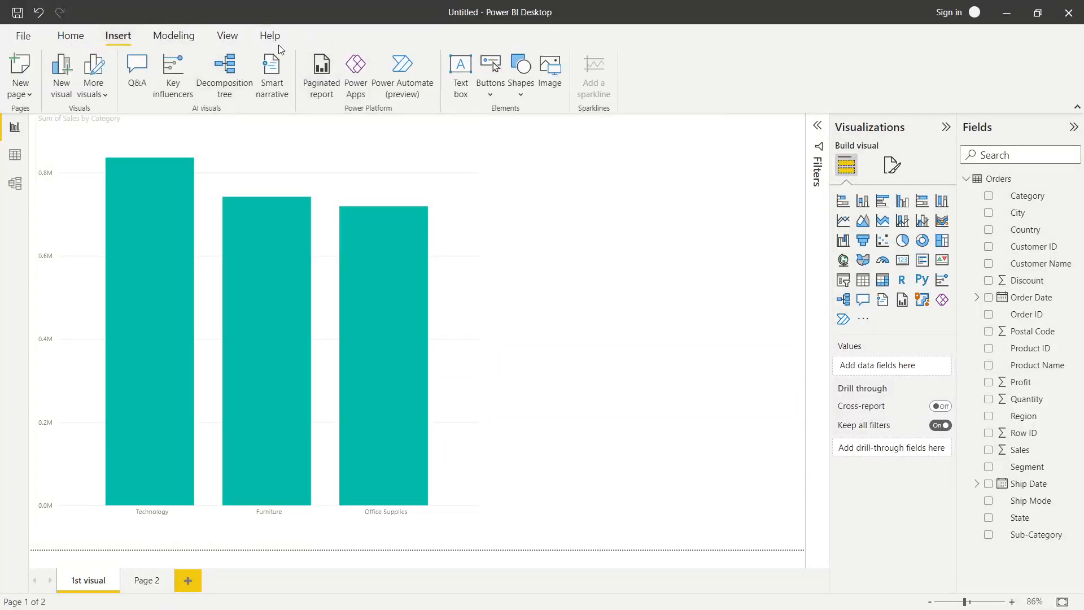
click(164, 39)
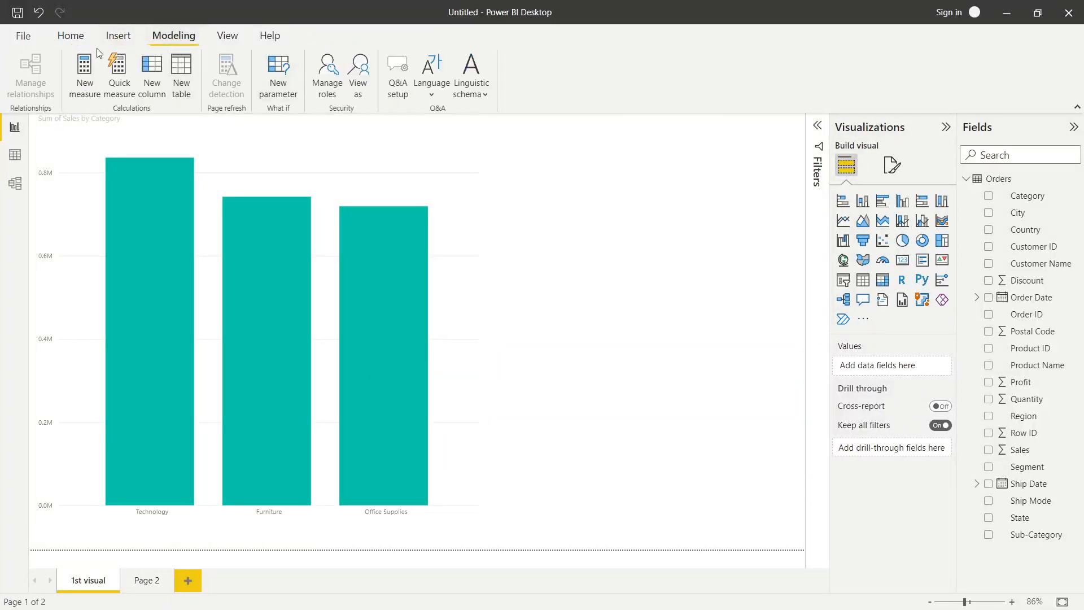
click(119, 36)
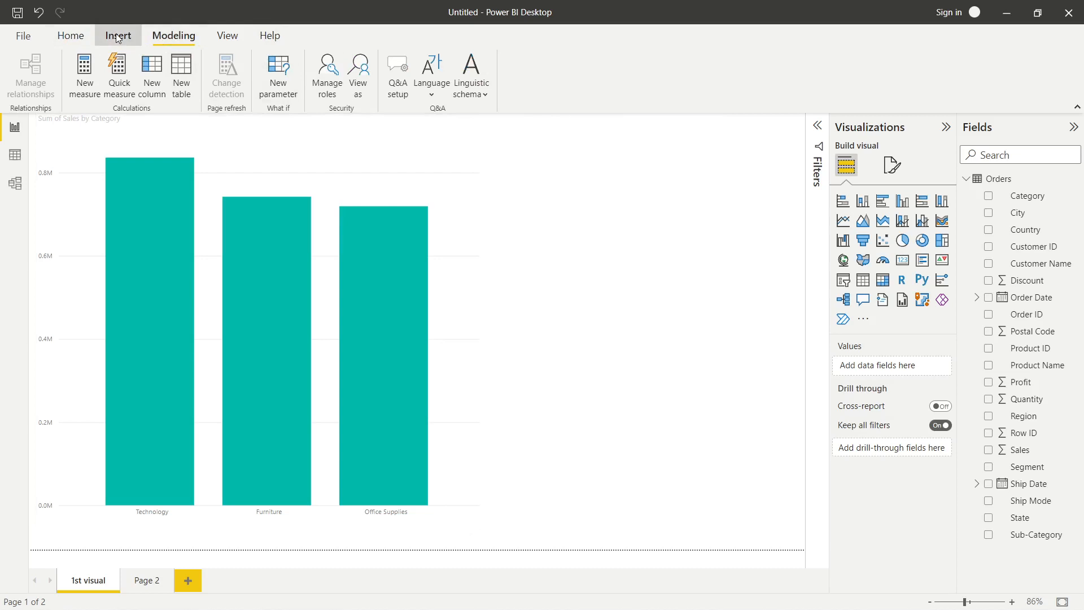
- Apply the last built-in Power BI theme, whose palette starts with orange, to the report
click(226, 37)
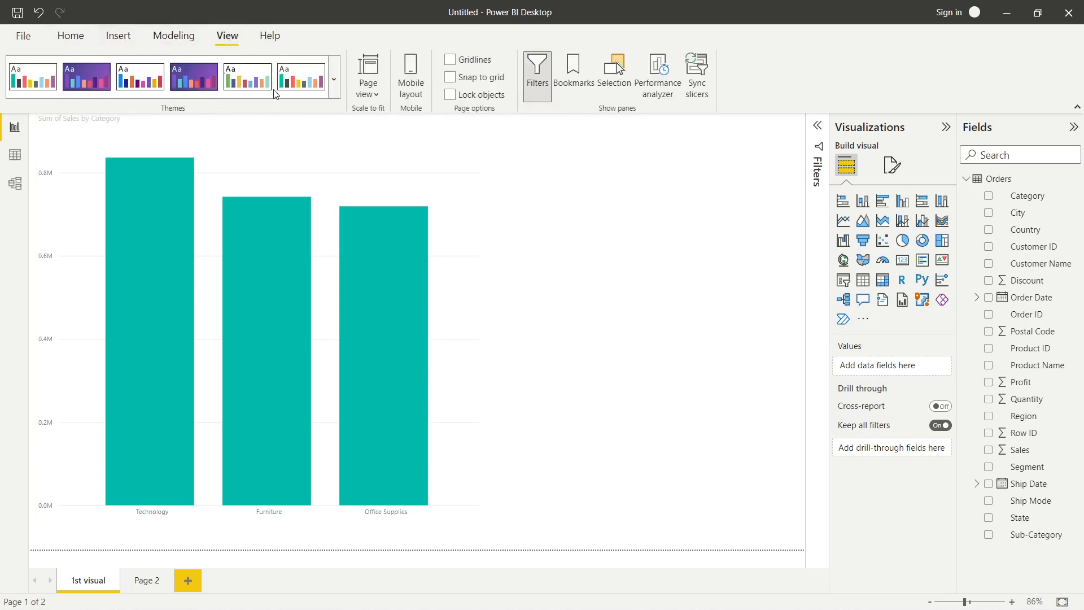
click(334, 90)
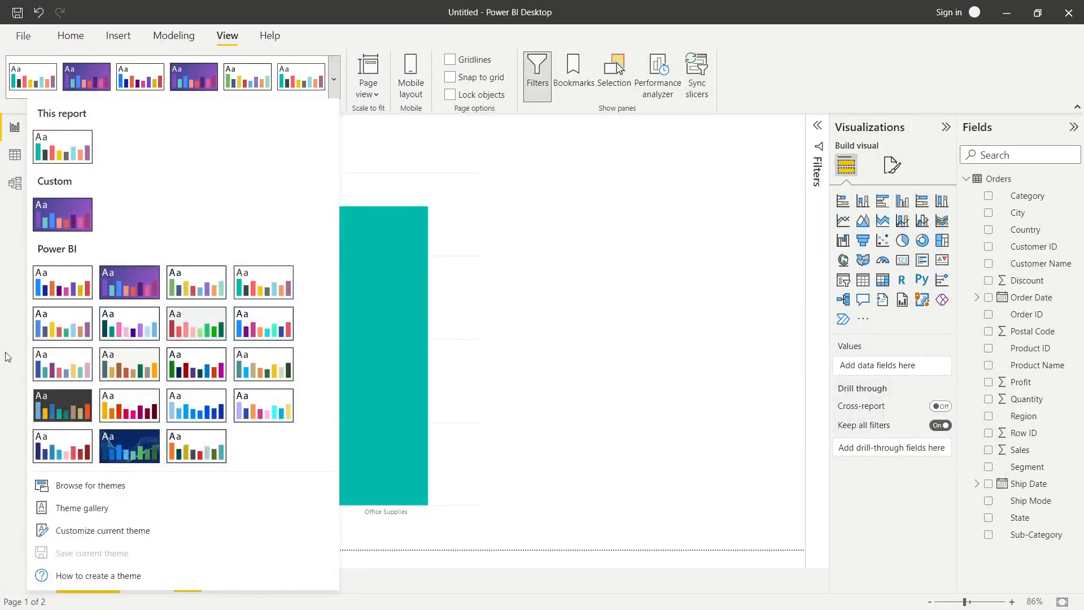
click(197, 452)
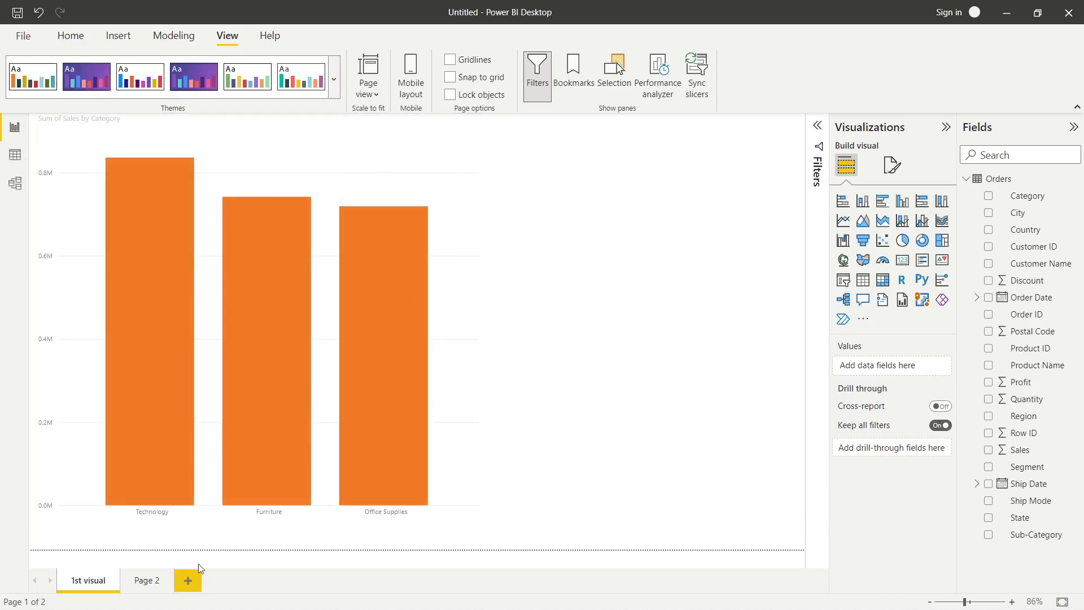
- Build a stacked bar chart on Page 2 with Sub-Category on the Y-axis and Profit on the X-axis, enlarged to the full page height
click(151, 582)
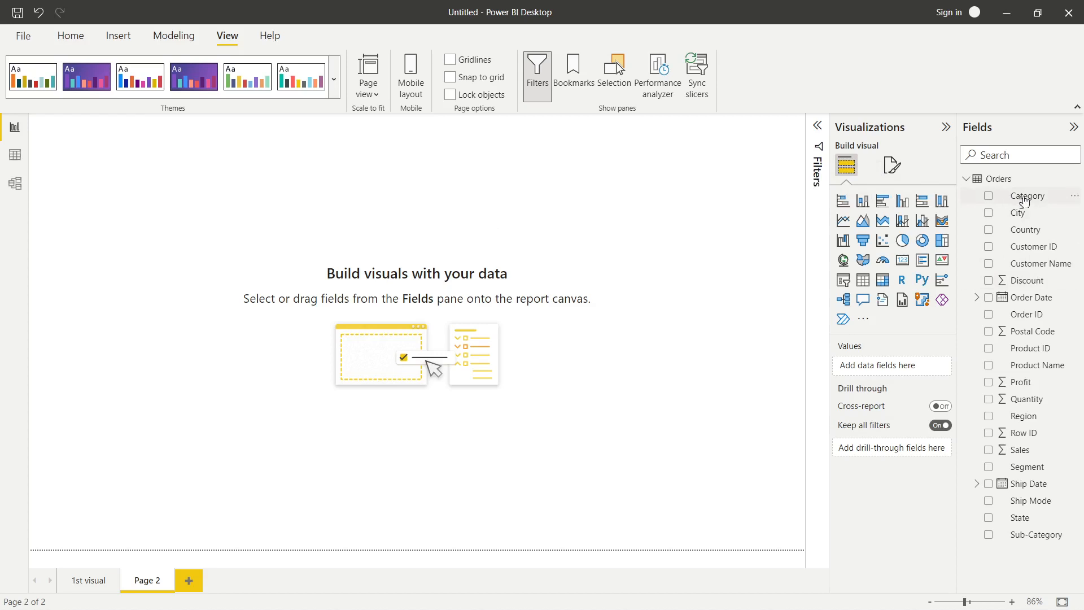
click(844, 205)
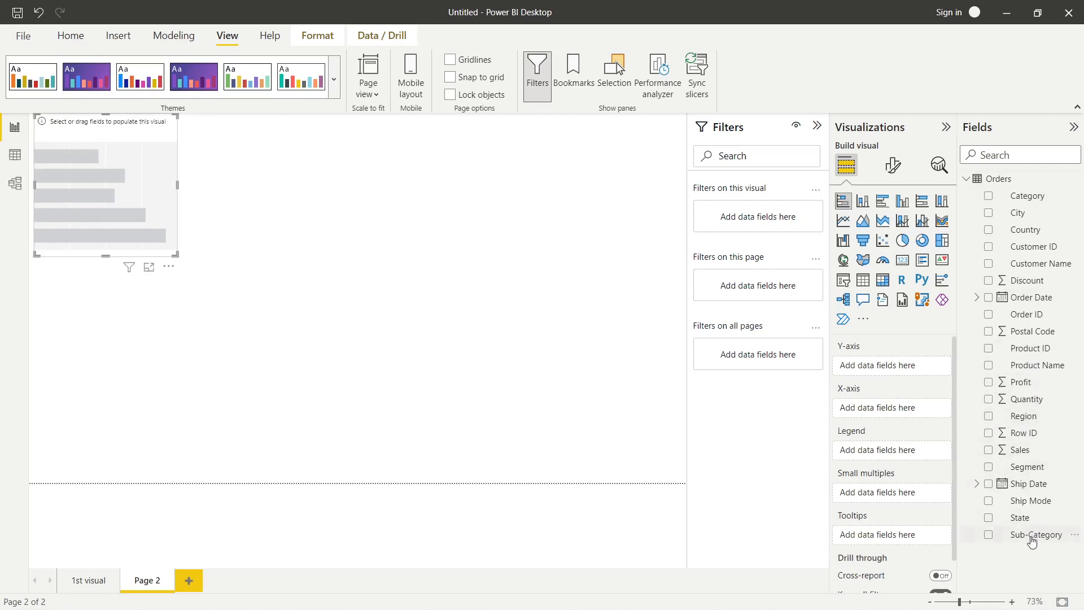
drag(1031, 538, 906, 376)
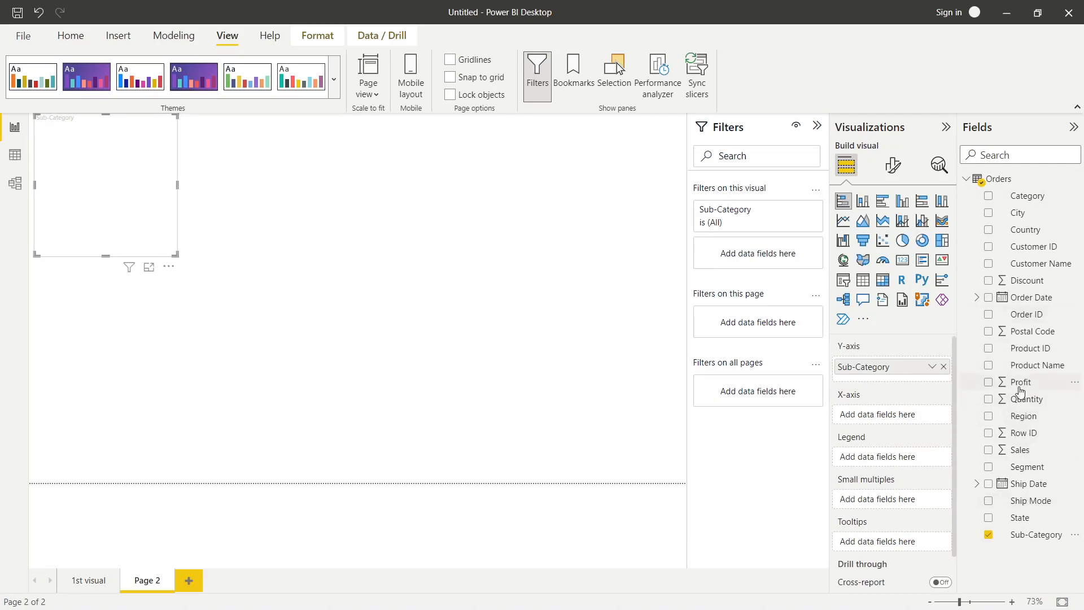
drag(1022, 390, 886, 415)
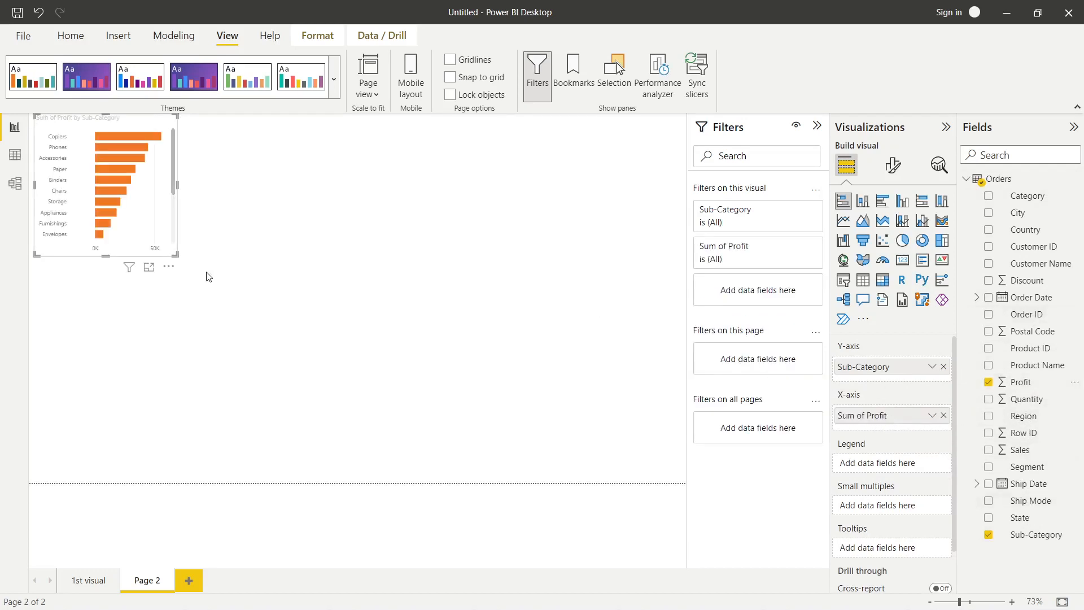
drag(177, 253, 351, 559)
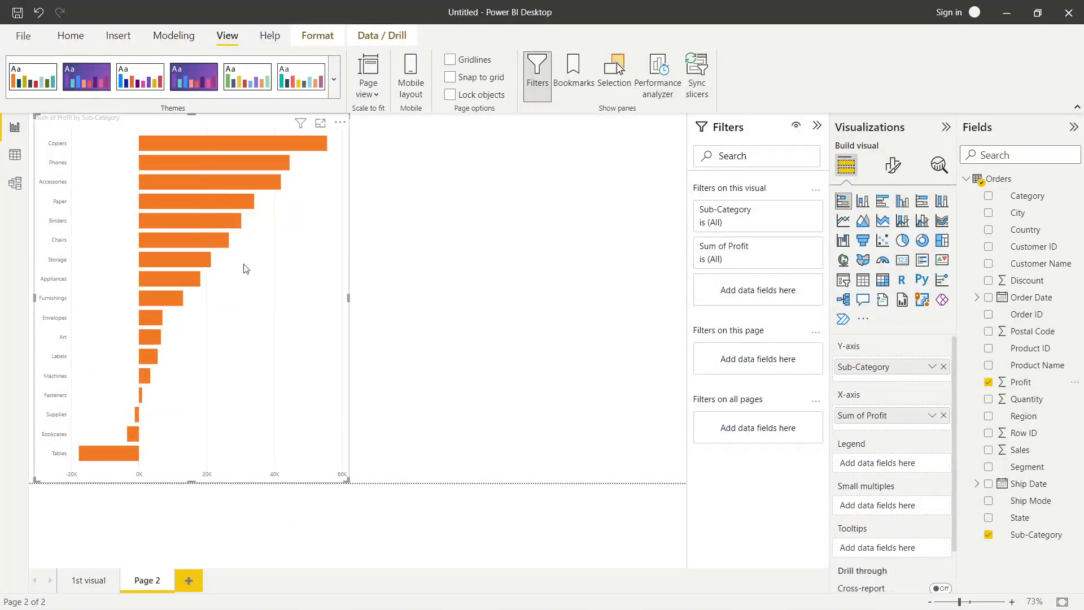
mouse_move(182, 303)
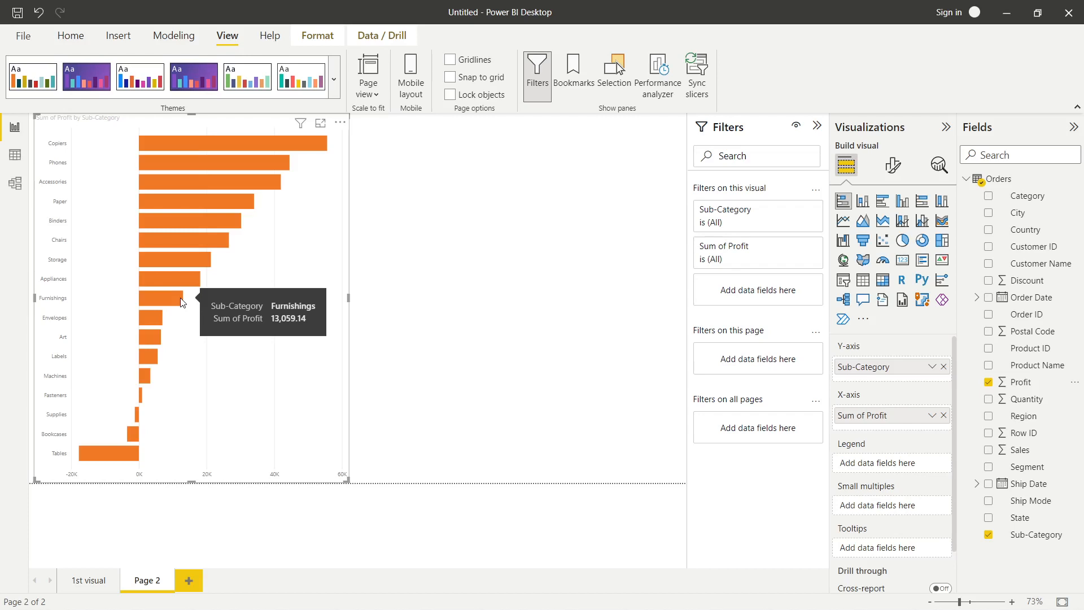
- Open the bar chart's Y-axis format settings, and switch the Y-axis off and back on
click(894, 166)
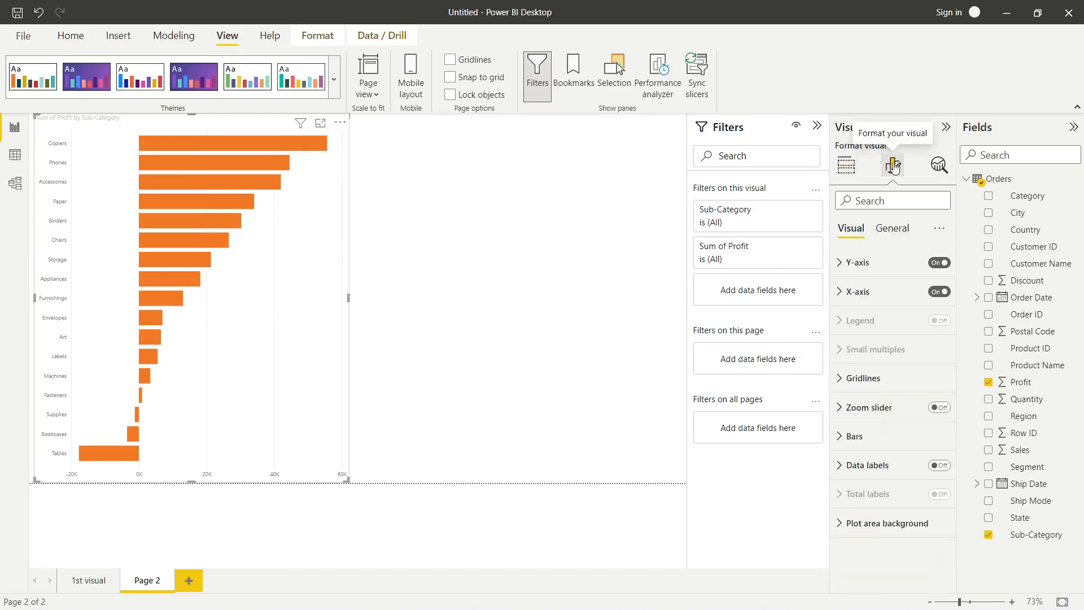
click(842, 265)
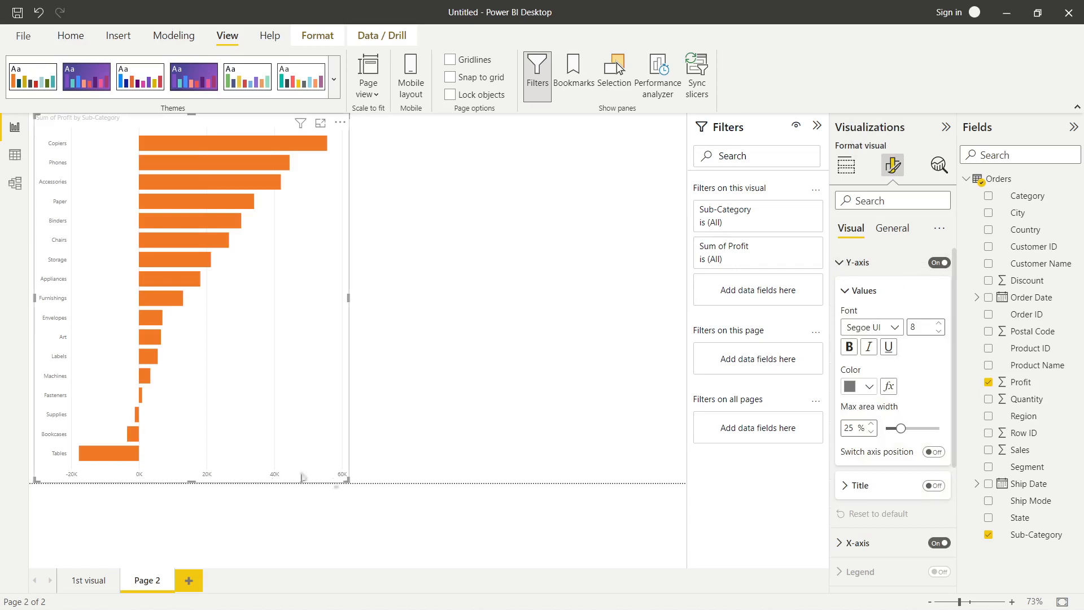
click(937, 263)
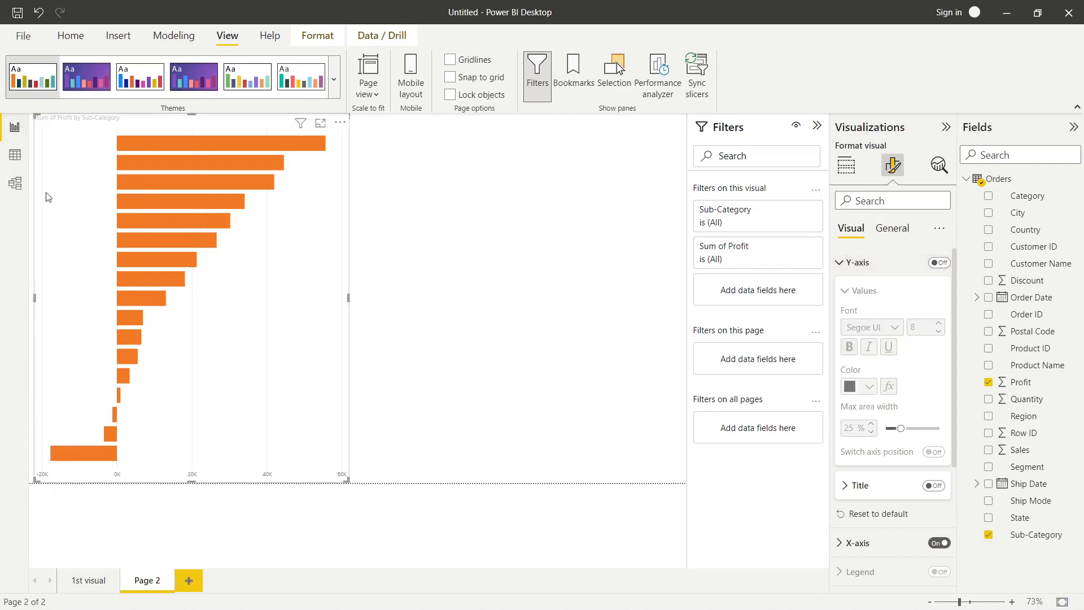
click(945, 269)
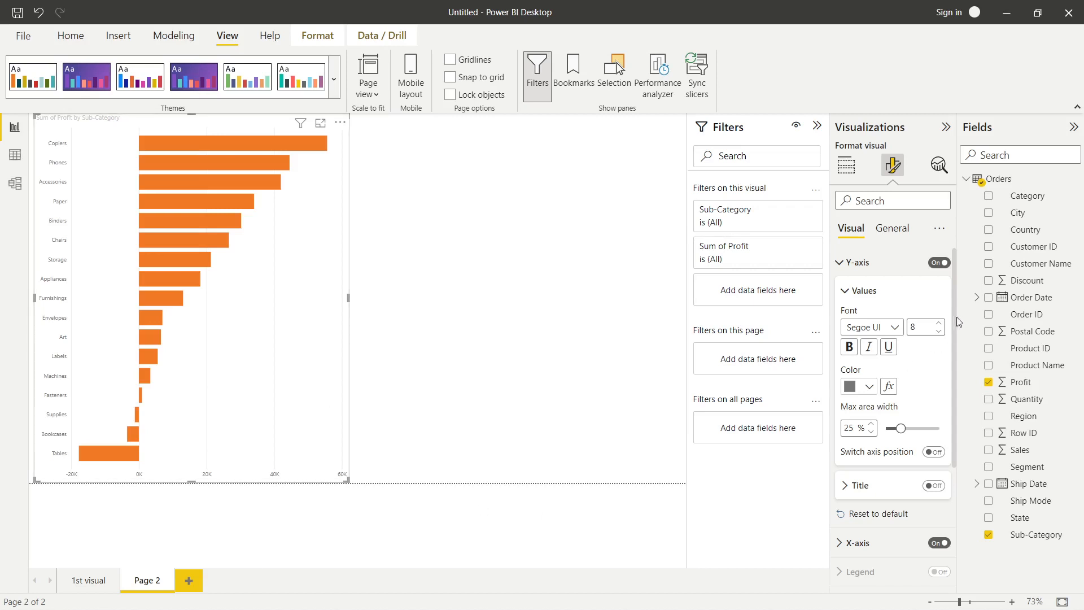
- Set the bar chart's Y-axis labels to font size 16 and make them bold
click(939, 324)
click(939, 325)
click(940, 325)
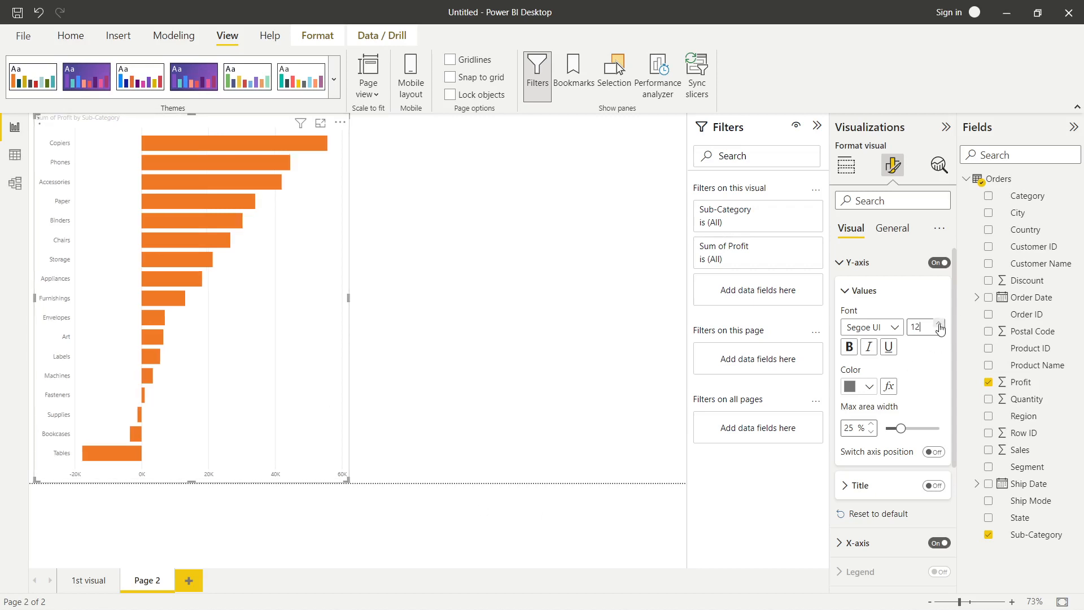
click(939, 325)
click(940, 325)
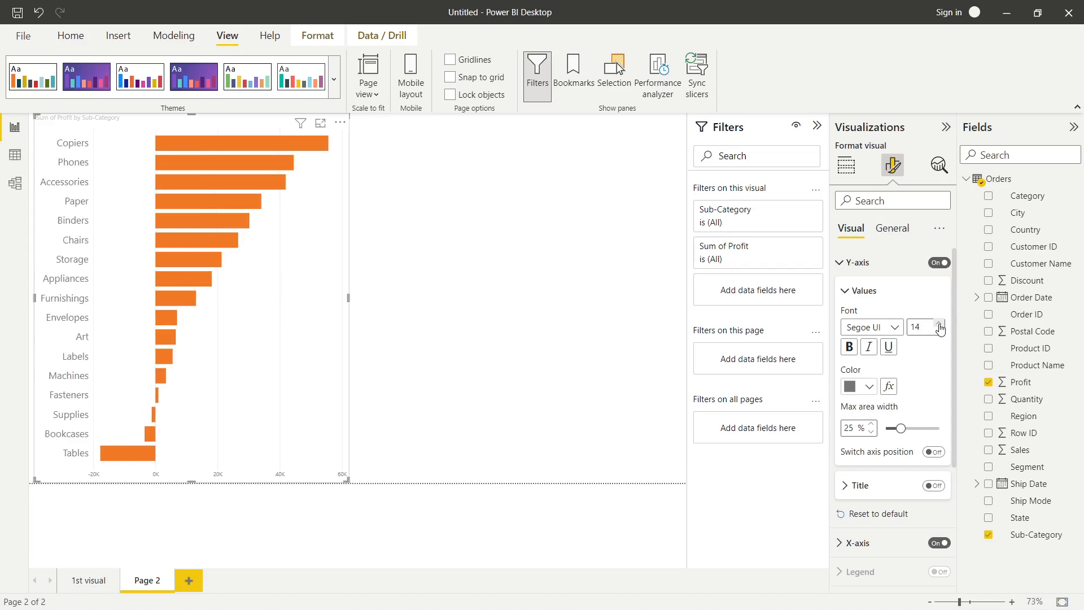
click(939, 325)
click(940, 325)
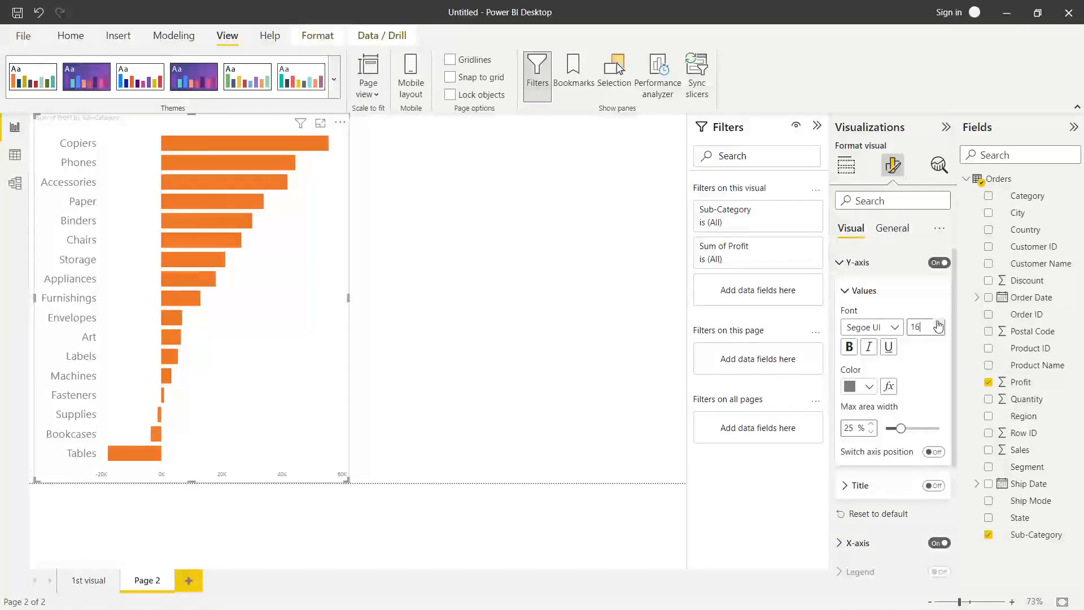
click(849, 347)
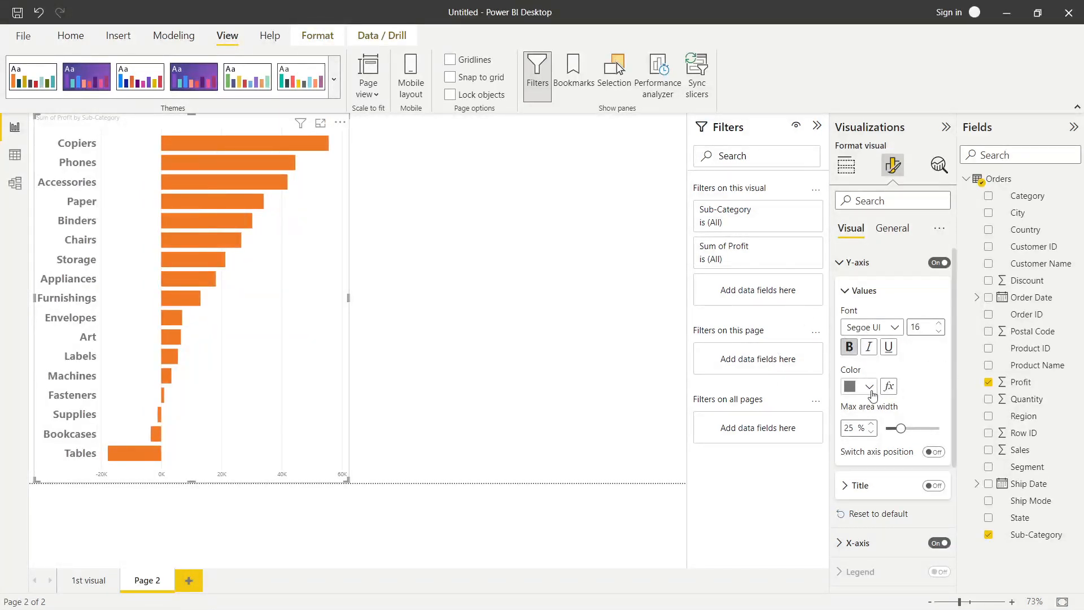
- Try a custom blue hue and the darkest teal theme shade as the Y-axis label color
click(870, 387)
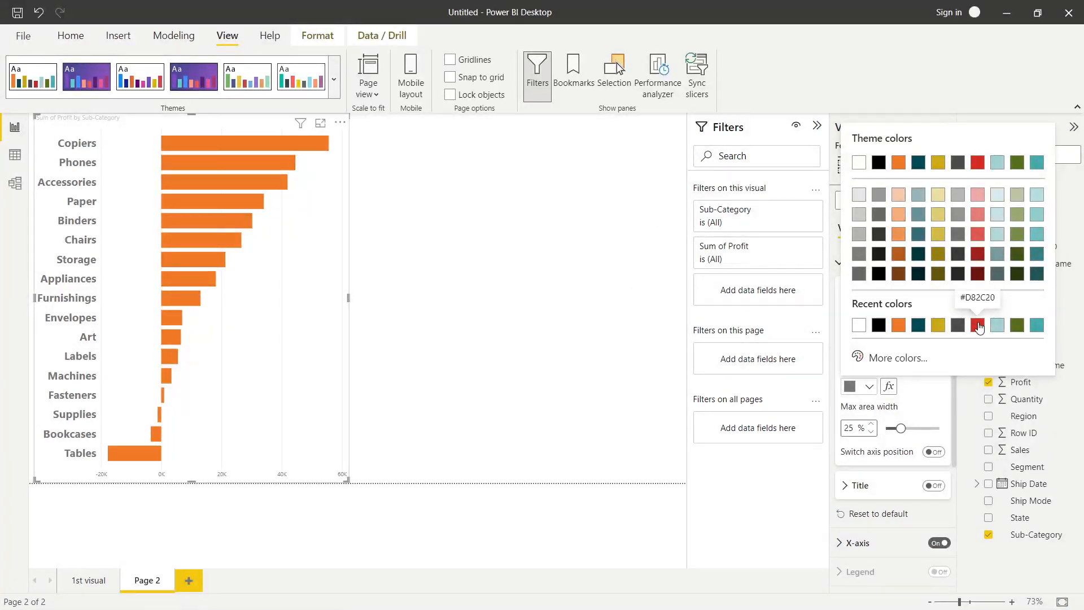
click(885, 355)
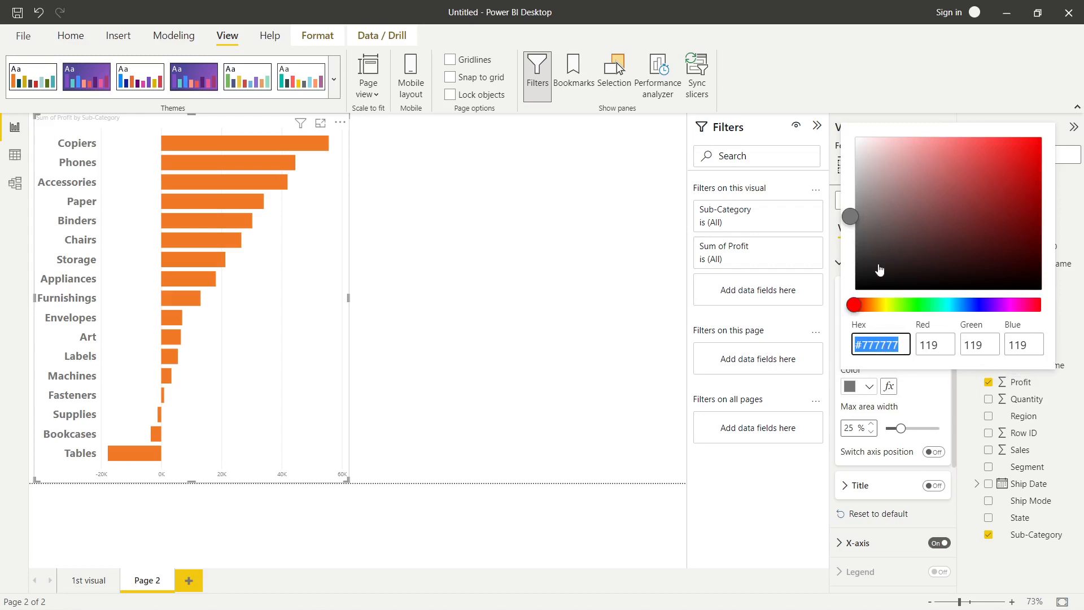
click(969, 306)
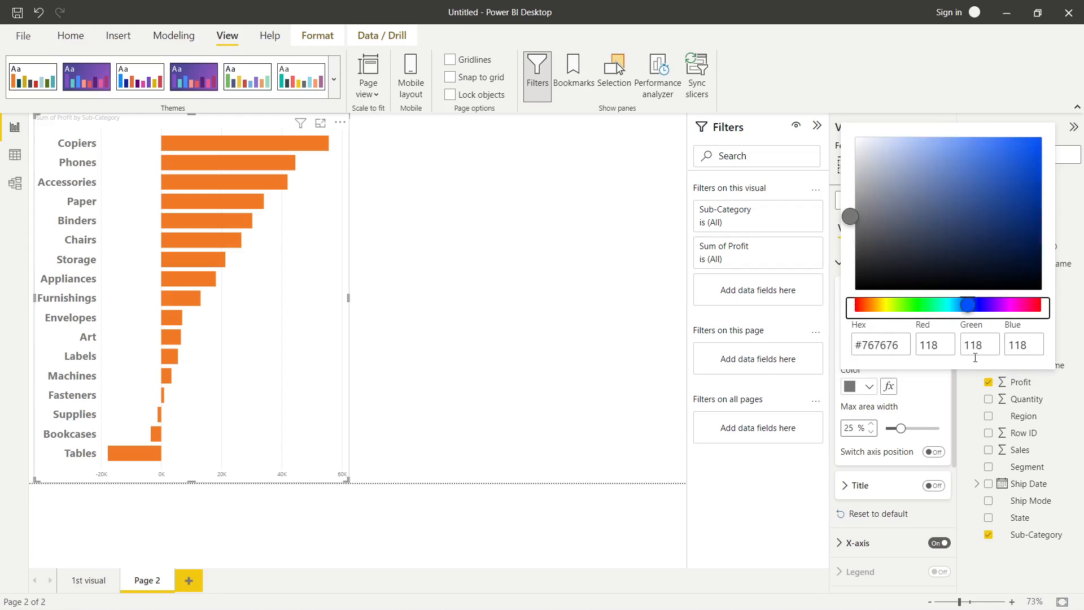
click(938, 402)
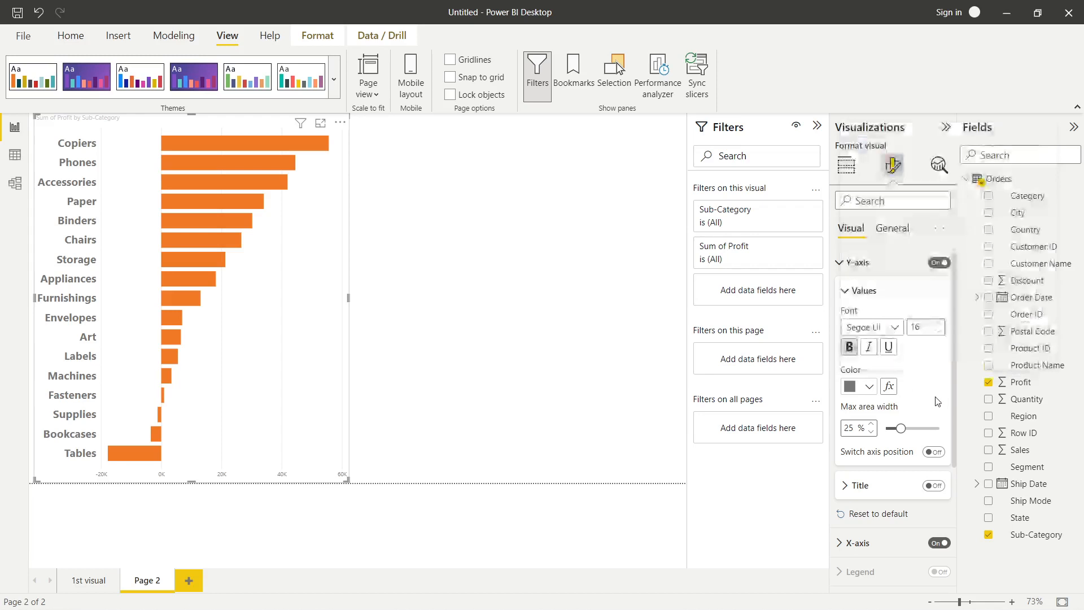
click(870, 387)
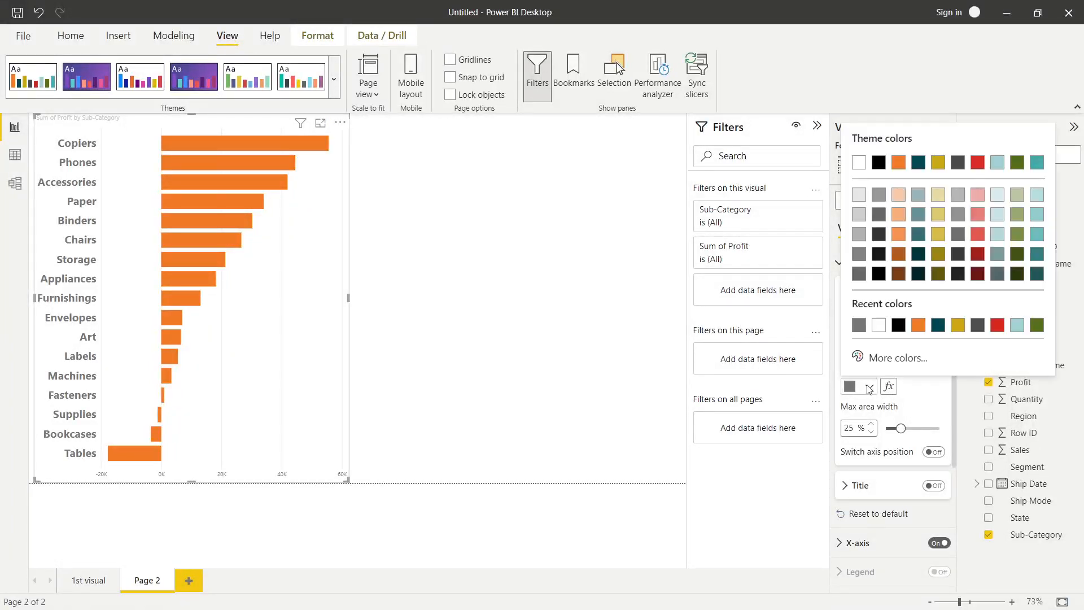
click(1040, 274)
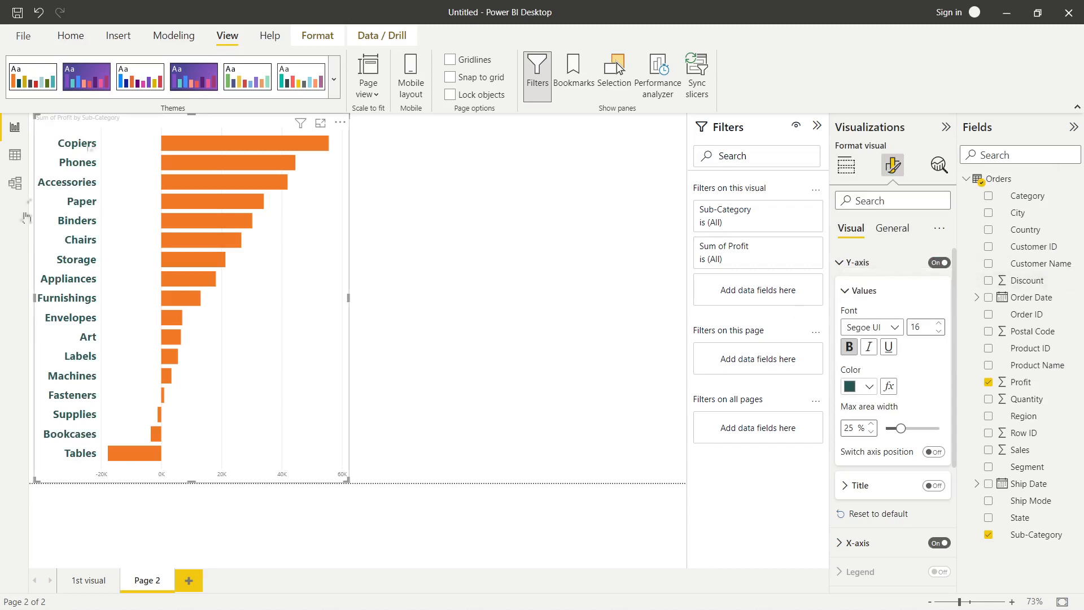
- Color the Y-axis labels with the theme's orange, and switch the axis position on and back off
click(874, 391)
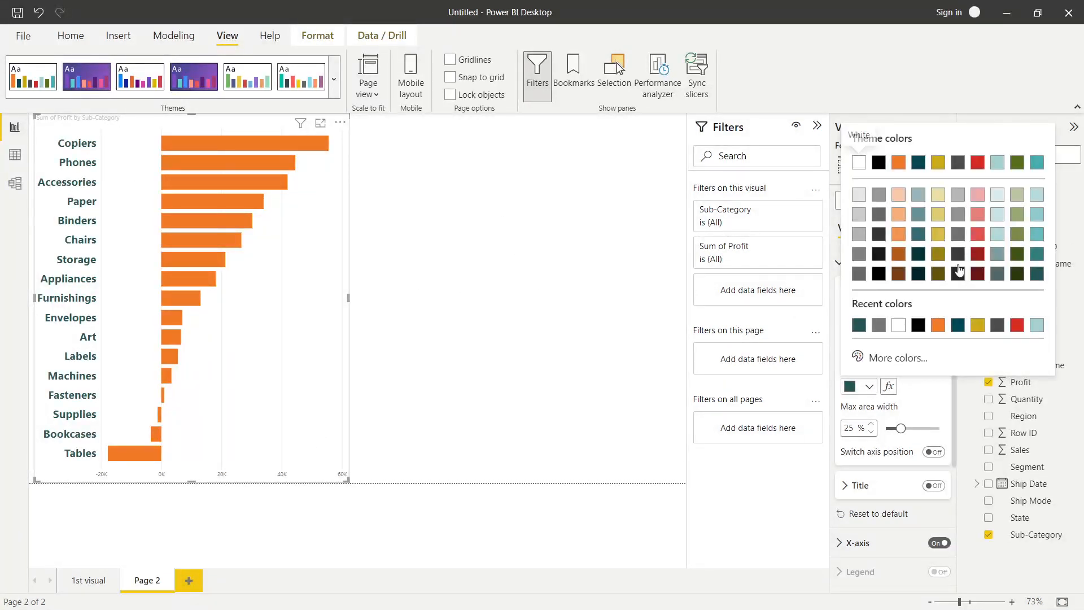
click(899, 163)
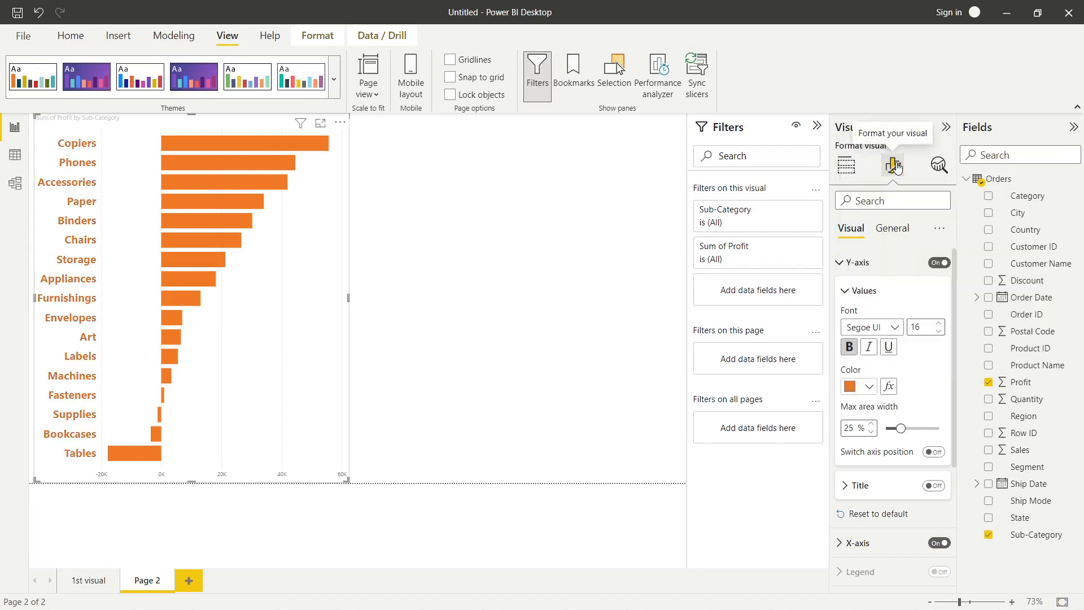
click(936, 453)
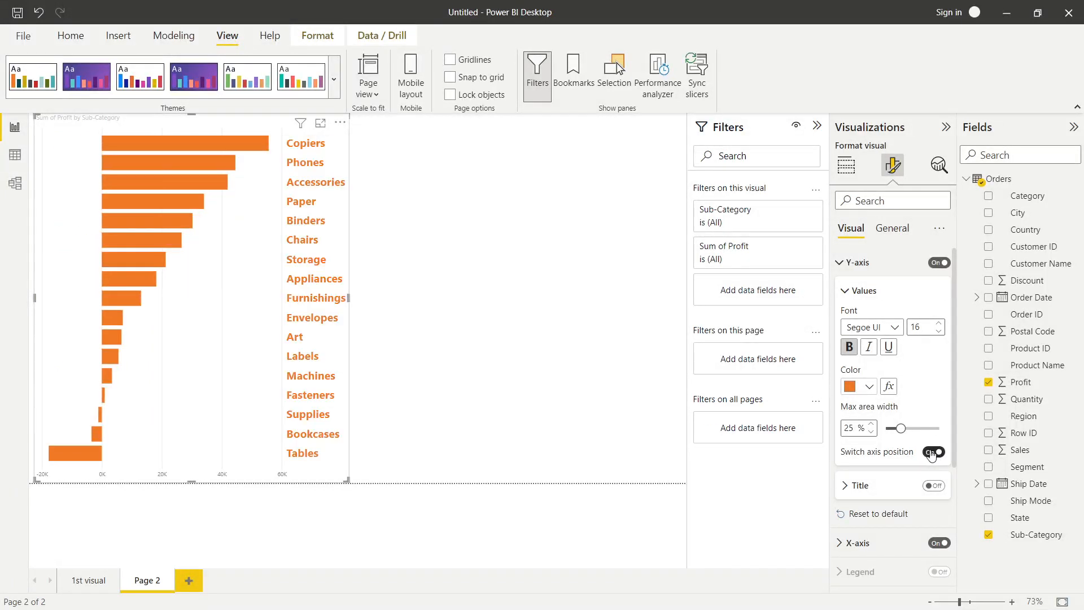
click(933, 452)
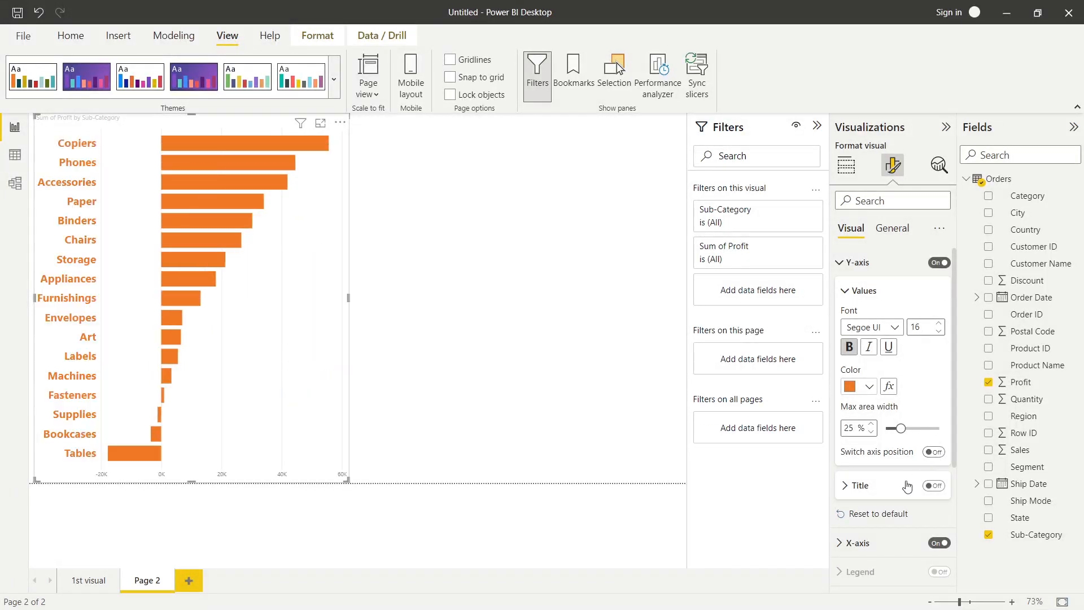
- Turn on the Y-axis title, look through its text and font settings, and turn the title back off
scroll(887, 473, down, 2)
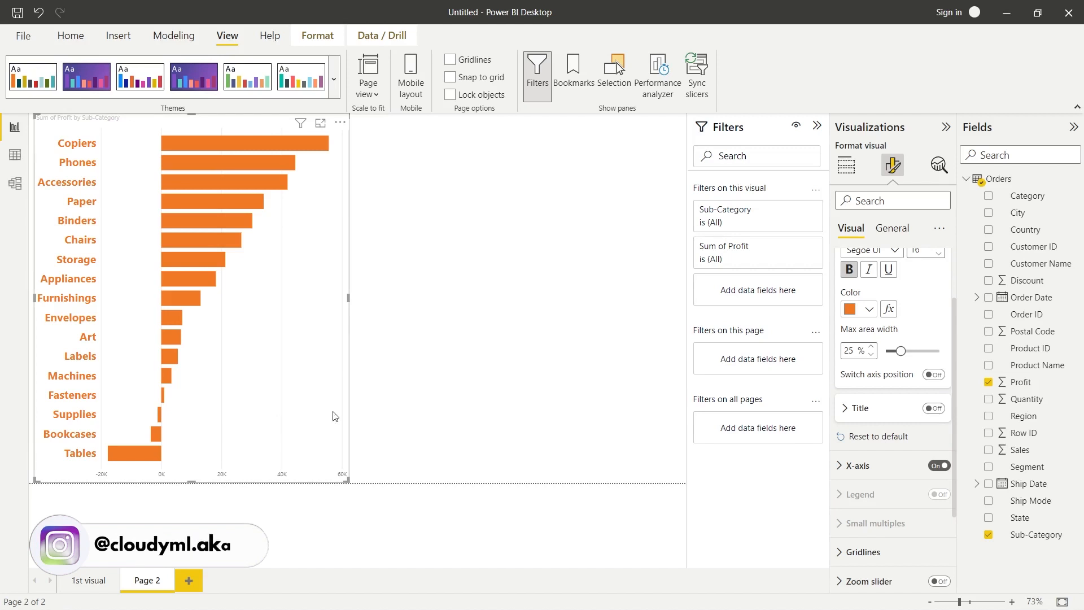
click(937, 413)
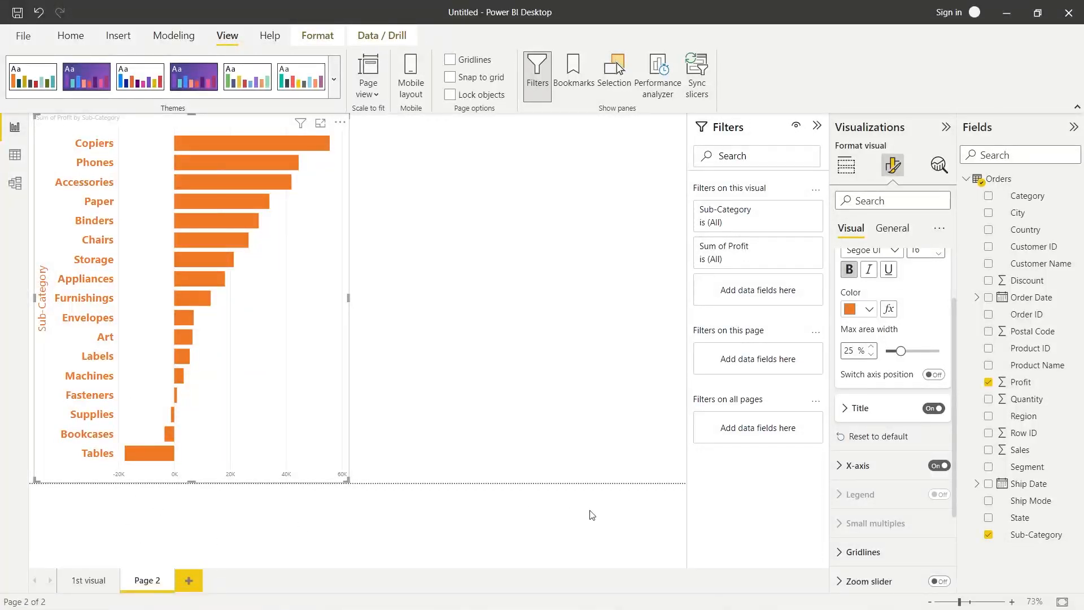
click(847, 409)
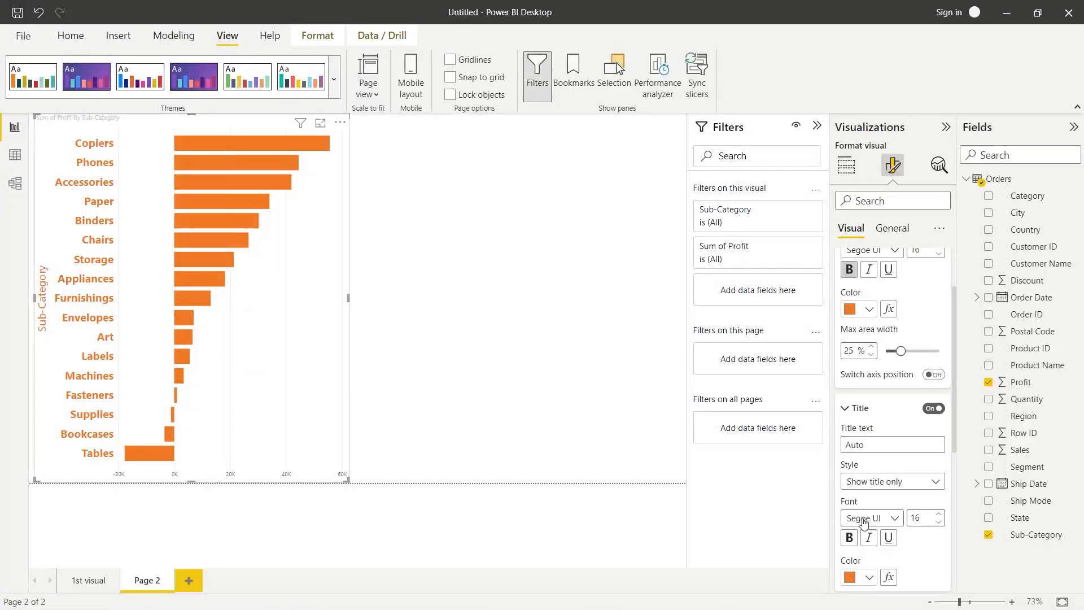
scroll(865, 519, down, 1)
scroll(865, 522, down, 1)
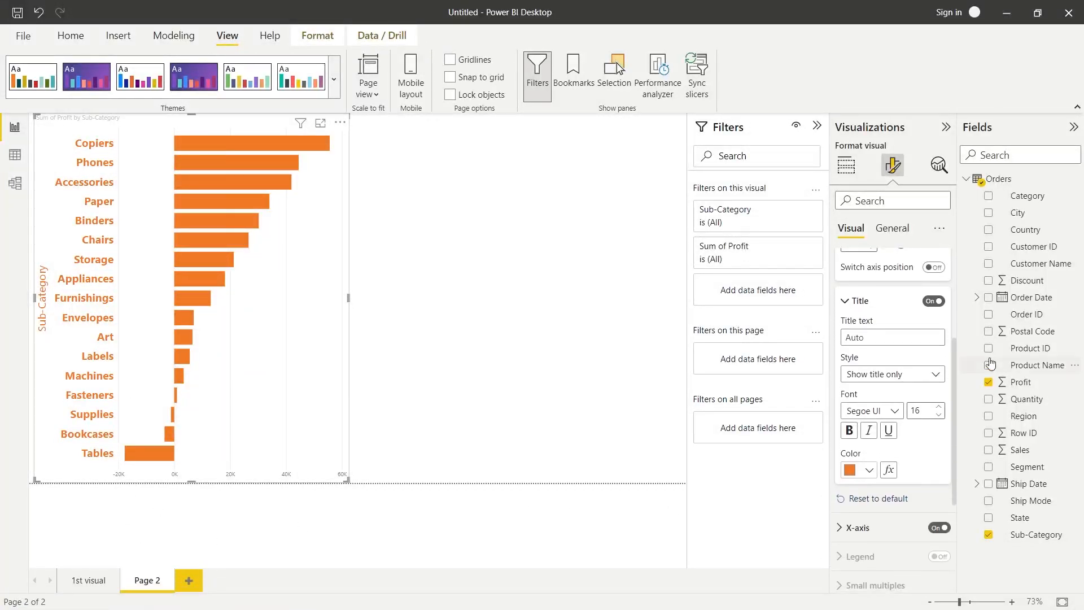
click(938, 303)
- Format the X-axis values as bold, font size 14, in the theme's orange
scroll(942, 310, down, 3)
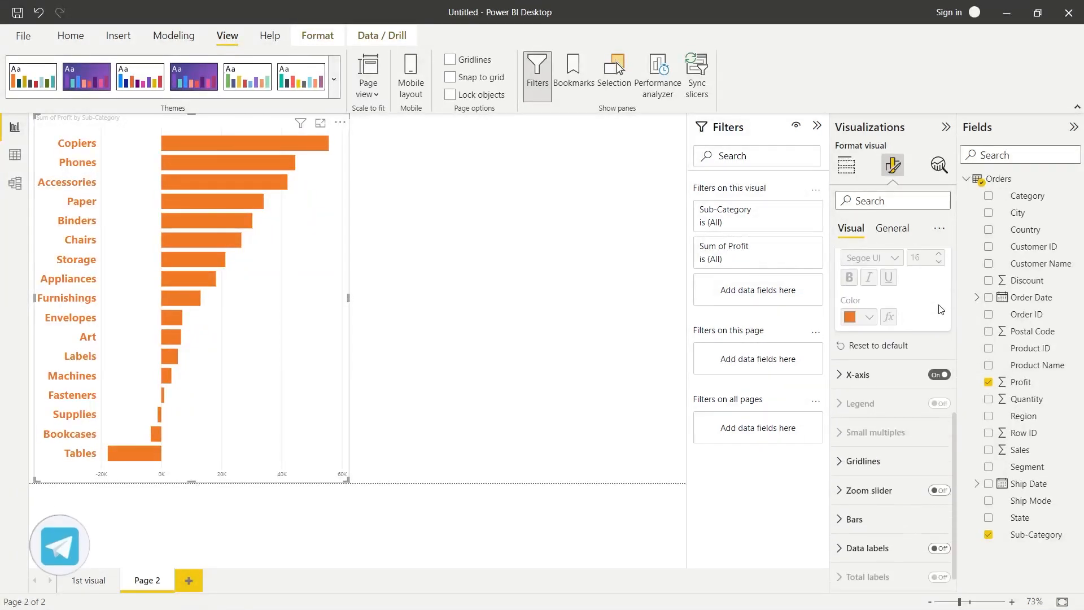
click(837, 360)
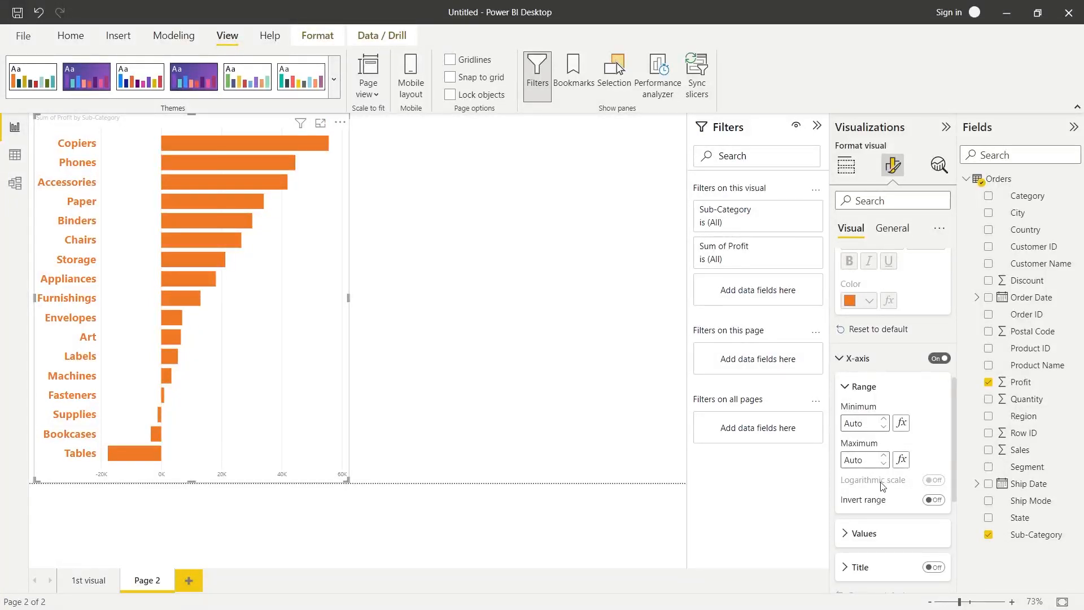
scroll(898, 467, down, 2)
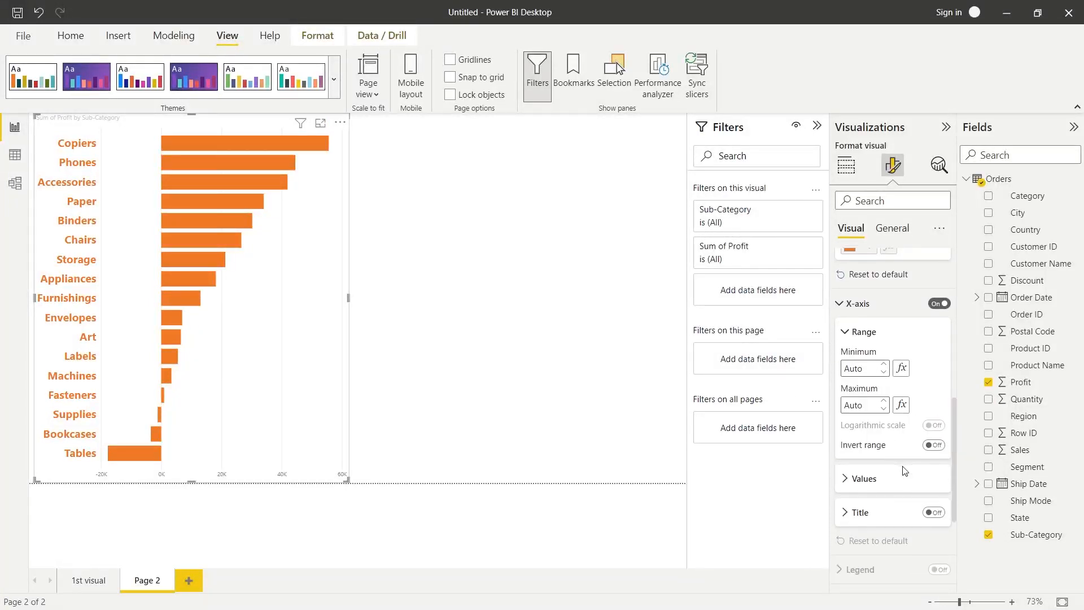
click(843, 480)
scroll(881, 480, down, 3)
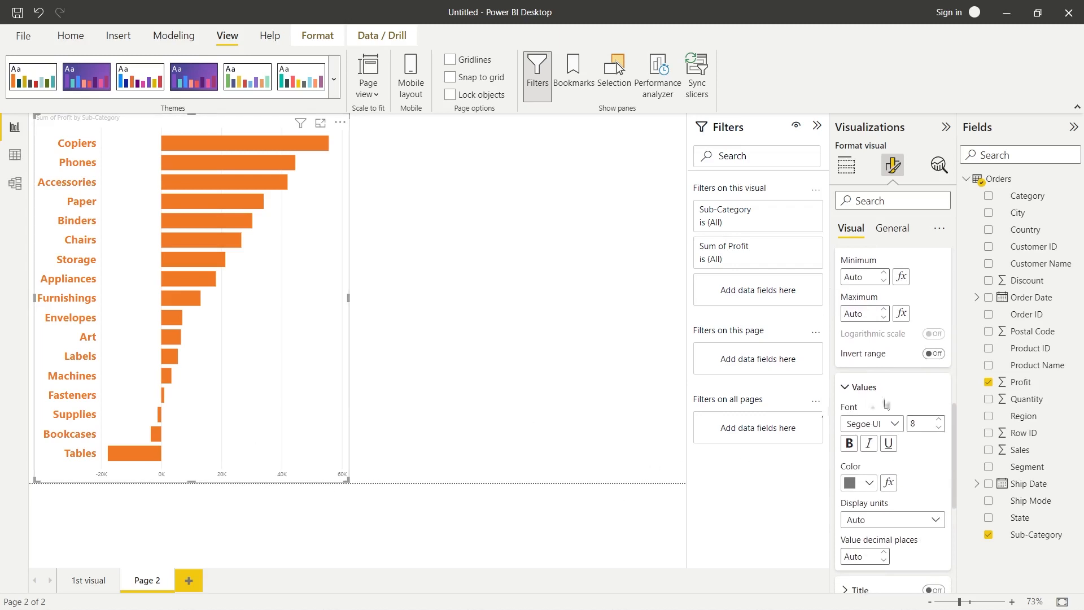
click(938, 420)
click(938, 420)
click(938, 419)
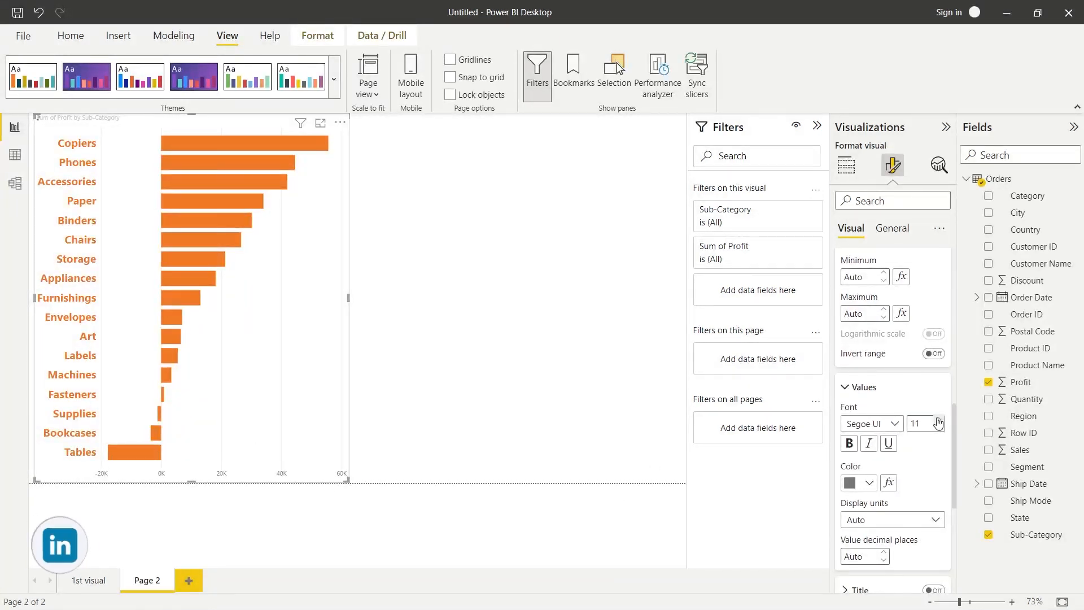
click(938, 419)
click(938, 420)
click(938, 420)
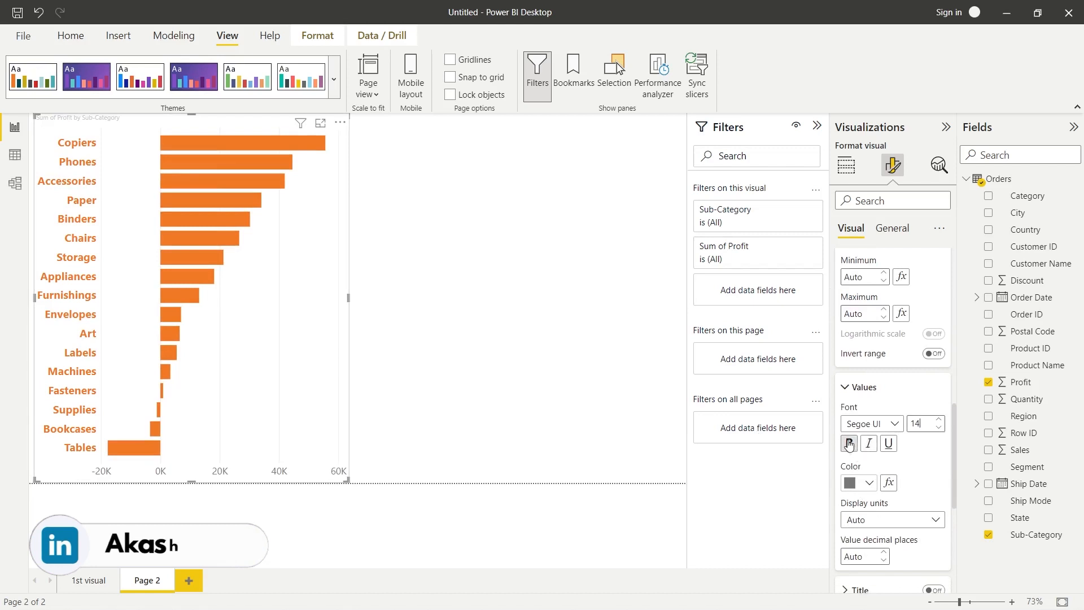
click(849, 443)
click(869, 482)
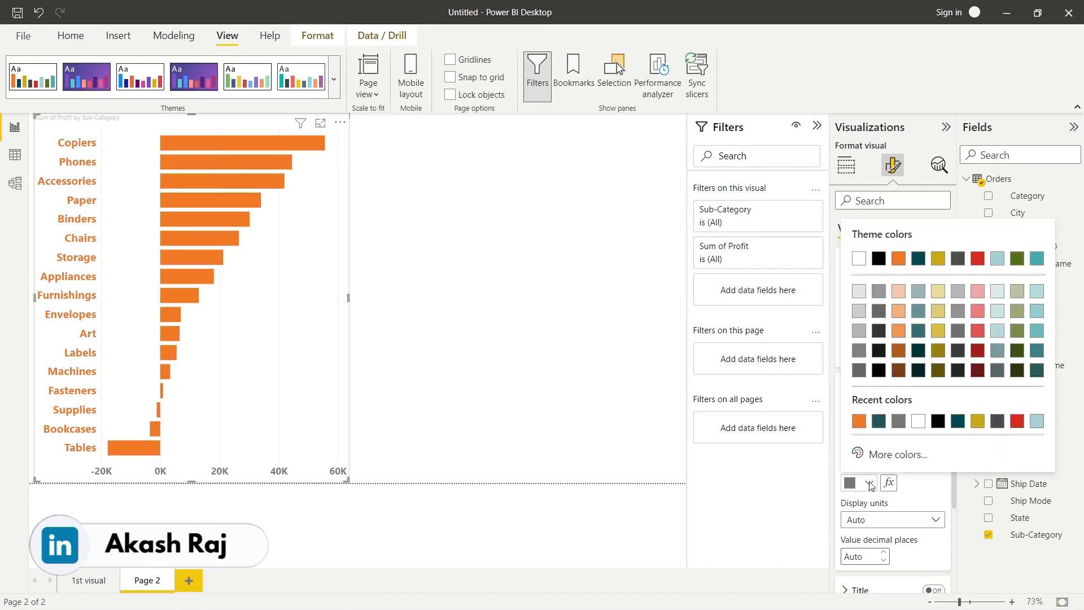
click(898, 259)
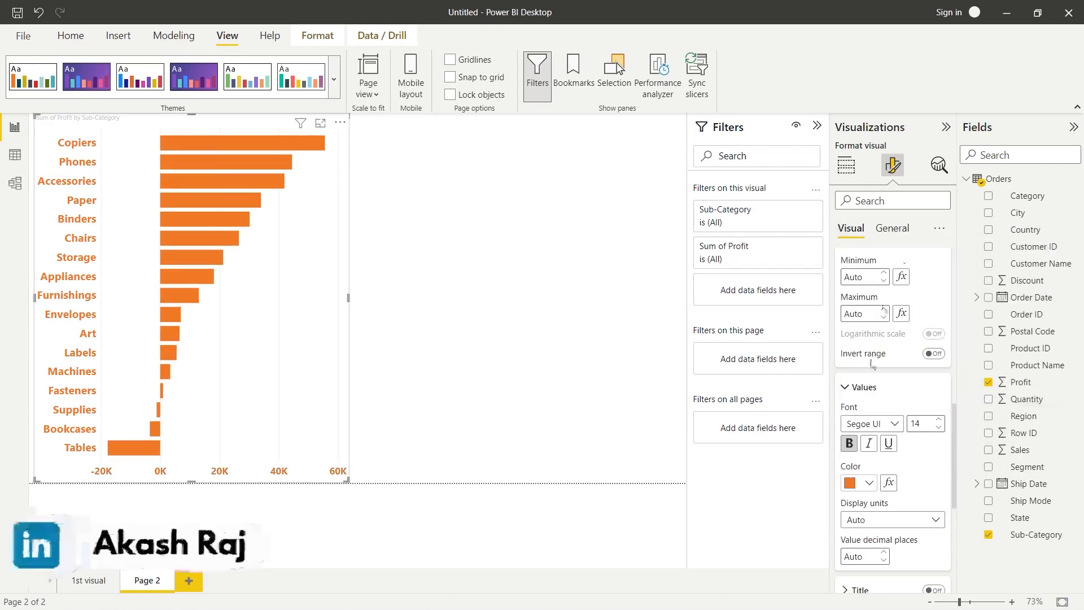
- Try Millions as the display units of the X-axis values, and settle on Thousands
scroll(892, 444, down, 5)
click(905, 443)
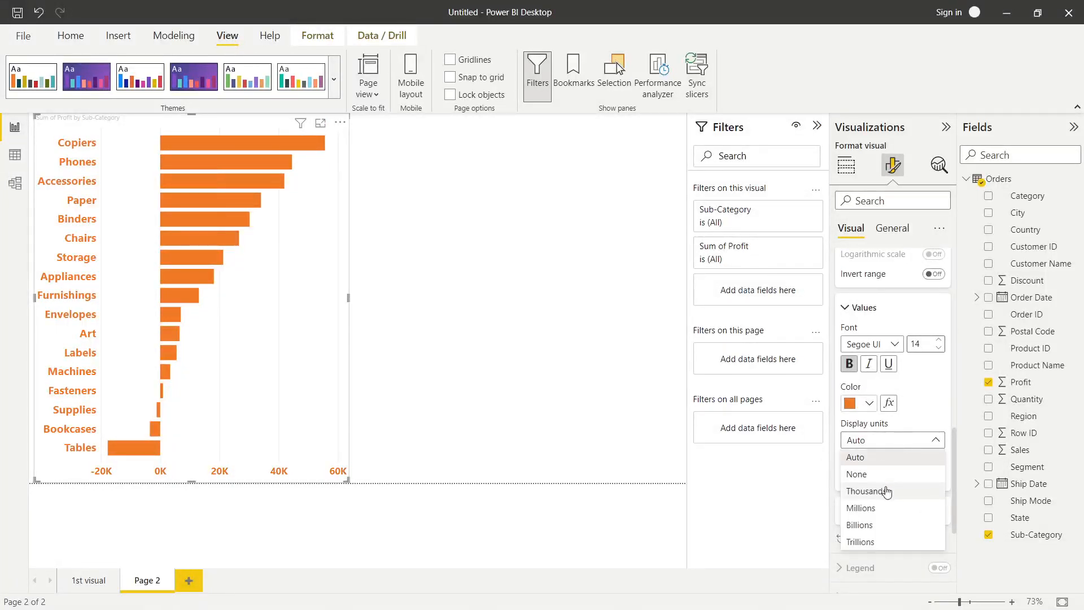
click(877, 514)
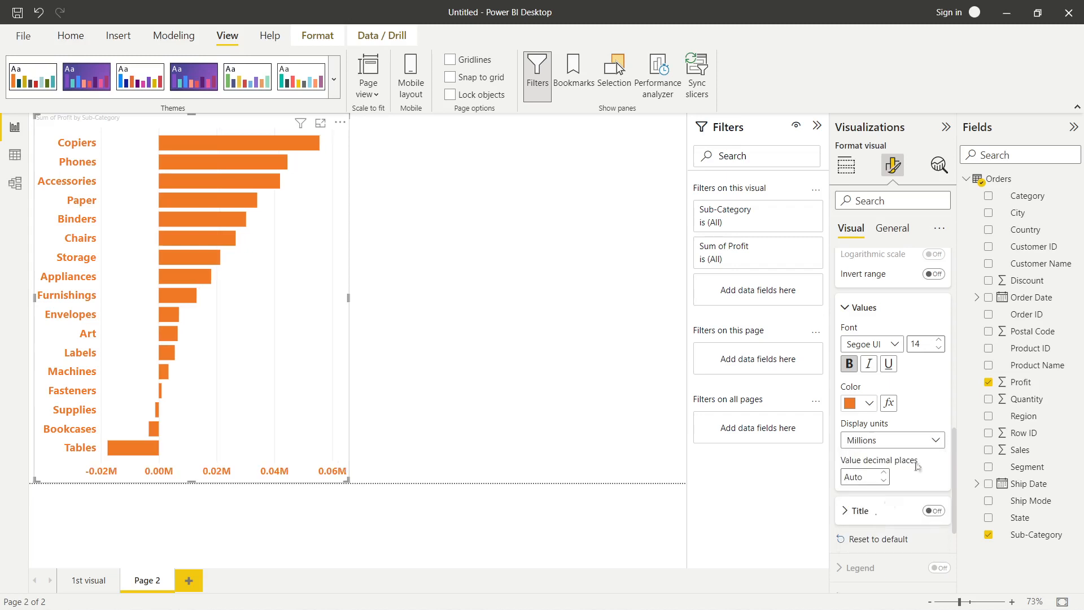
click(932, 442)
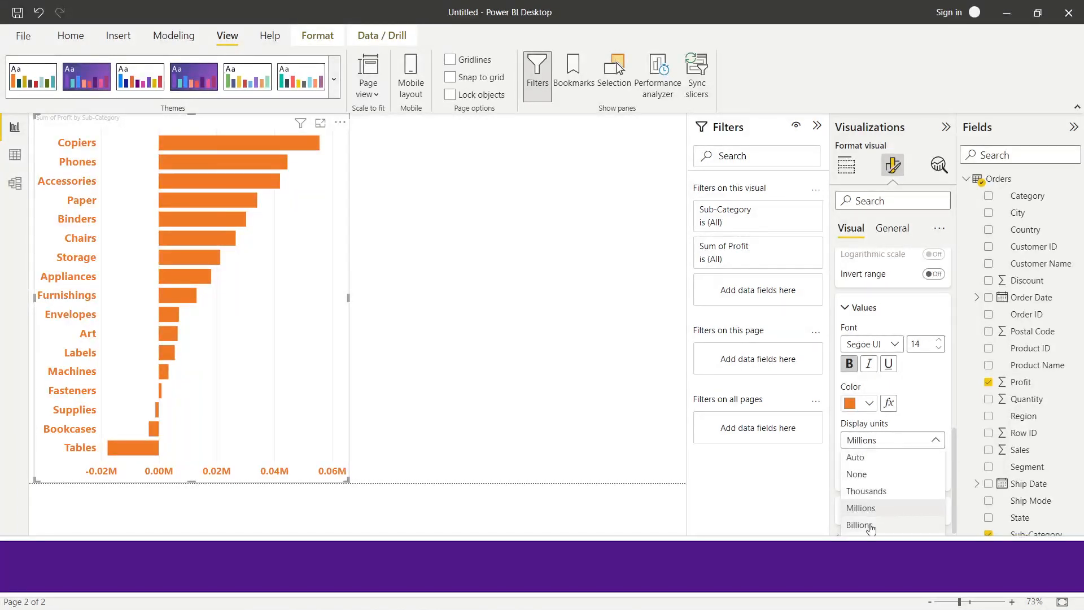
click(863, 518)
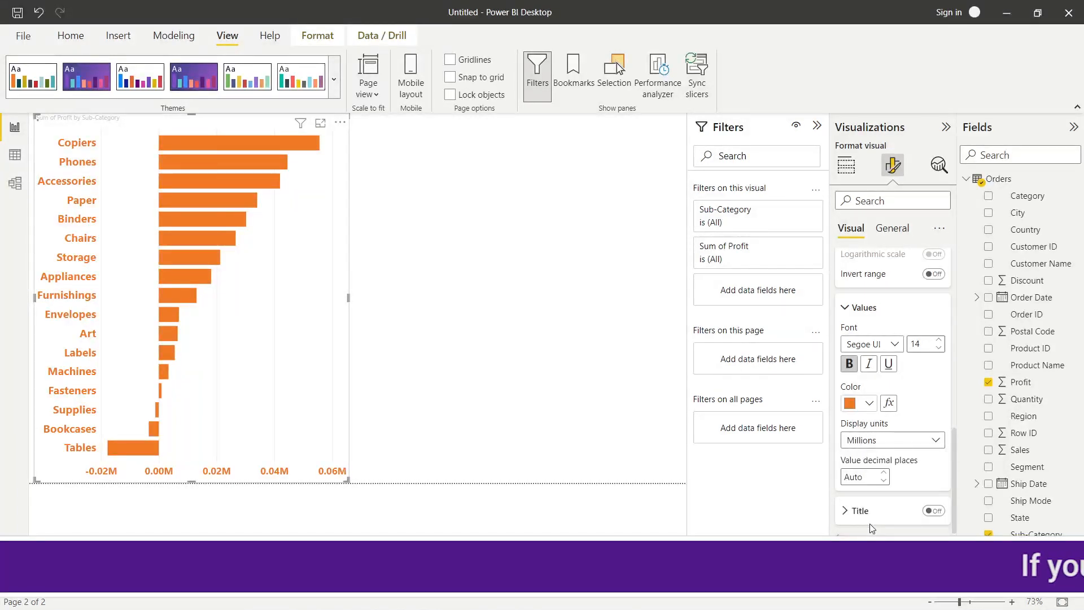
click(907, 441)
click(872, 493)
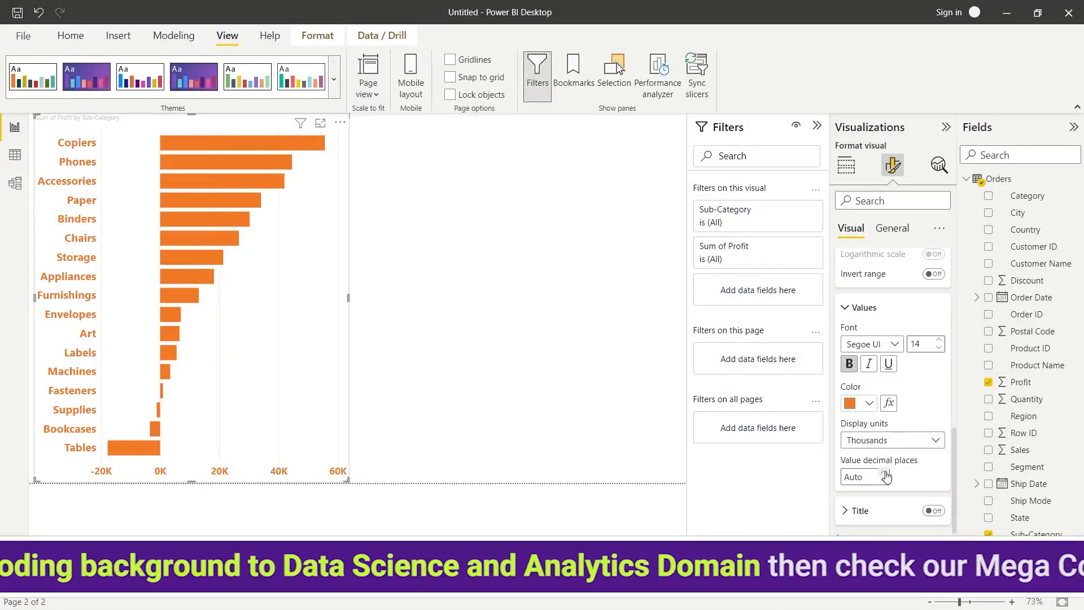
- Try 2 decimal places on the X-axis values, and clear the entry back to Auto
click(885, 478)
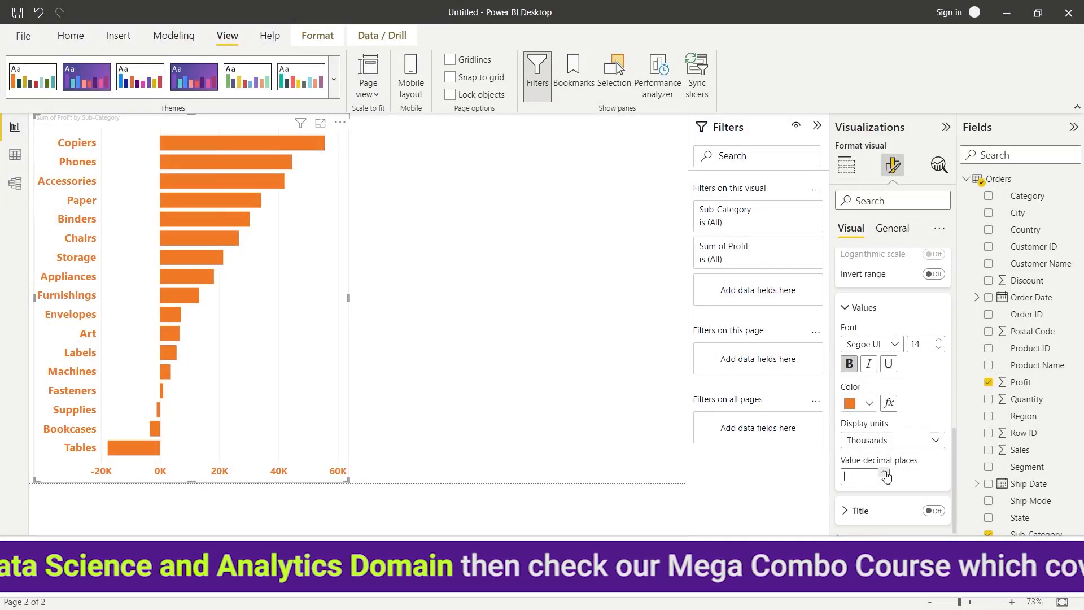
text(2)
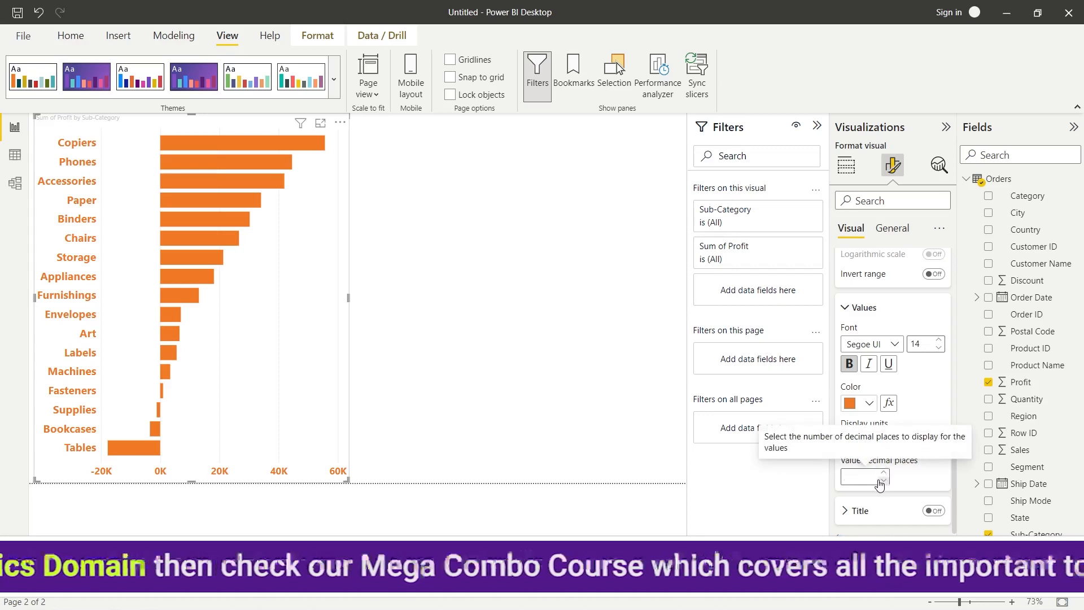
key(BackSpace)
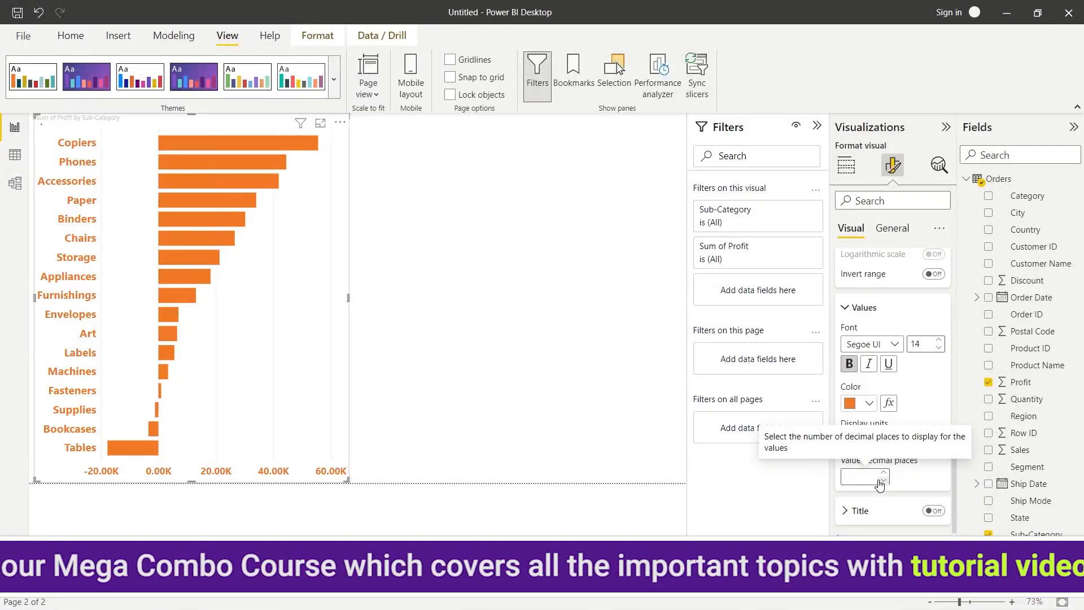
click(767, 511)
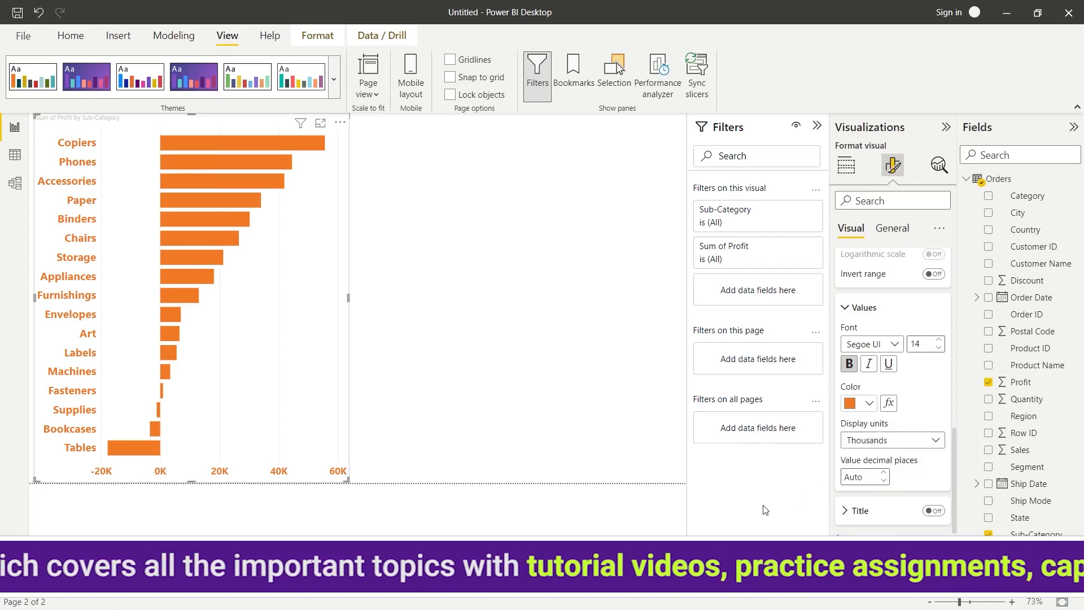
- Try showing the X-axis title, turn it back off, and close the X-axis settings
click(937, 512)
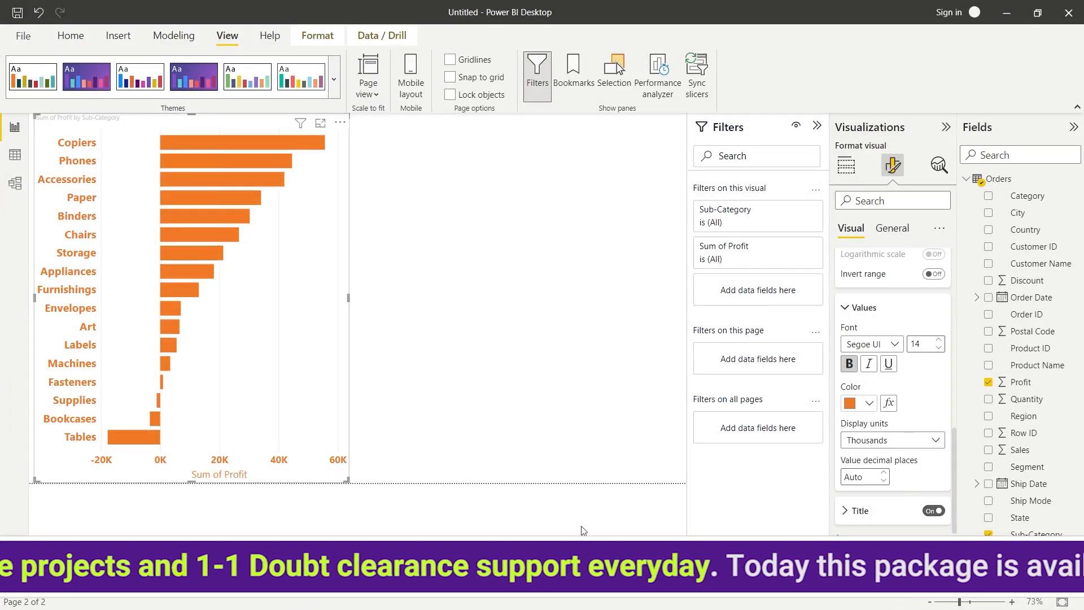
click(934, 510)
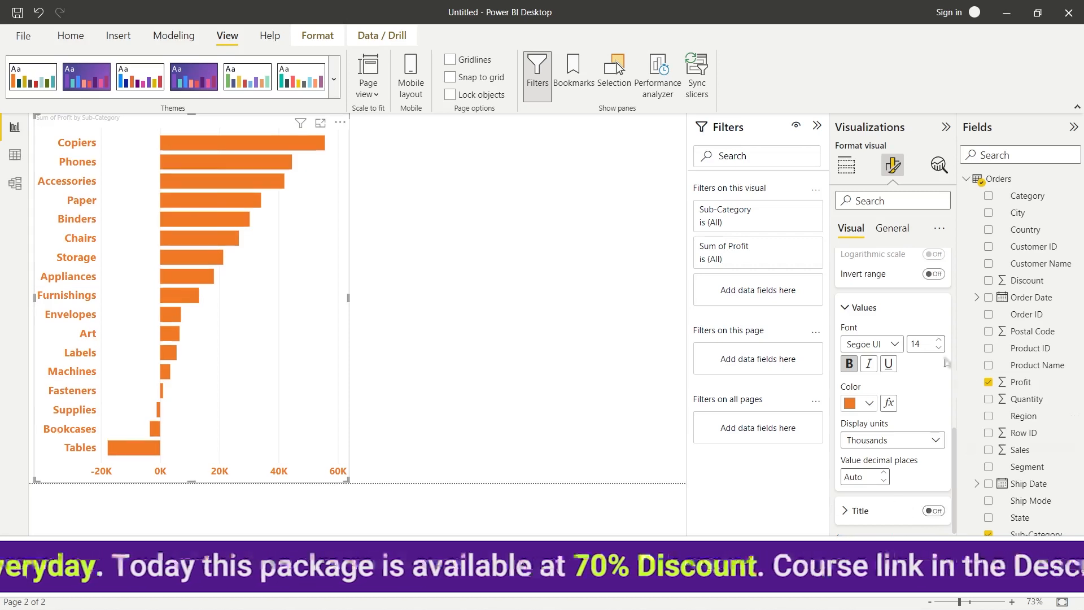
scroll(841, 273, up, 5)
click(840, 263)
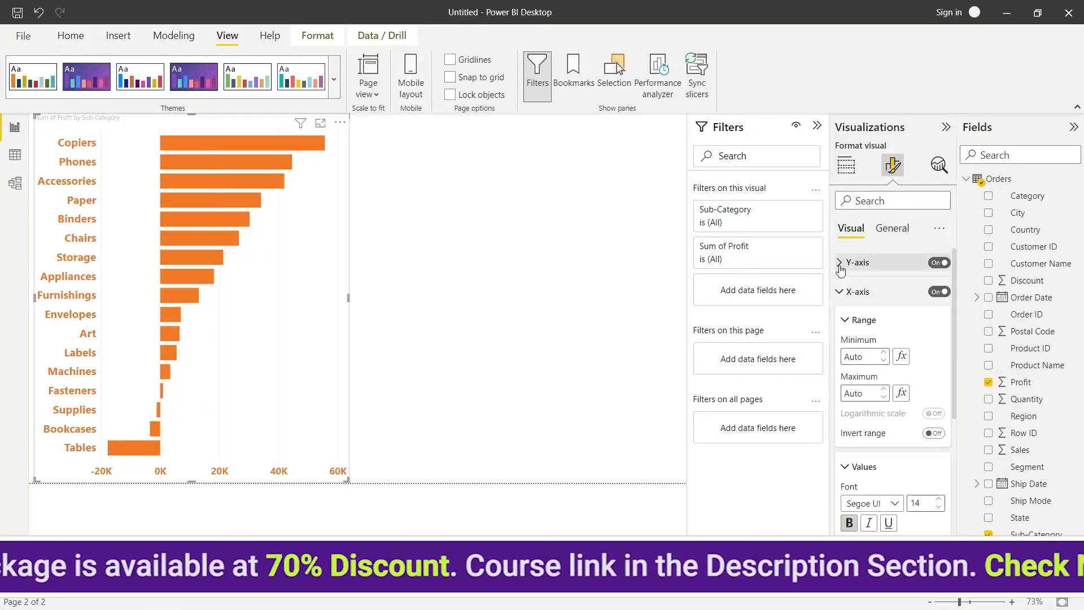
click(842, 292)
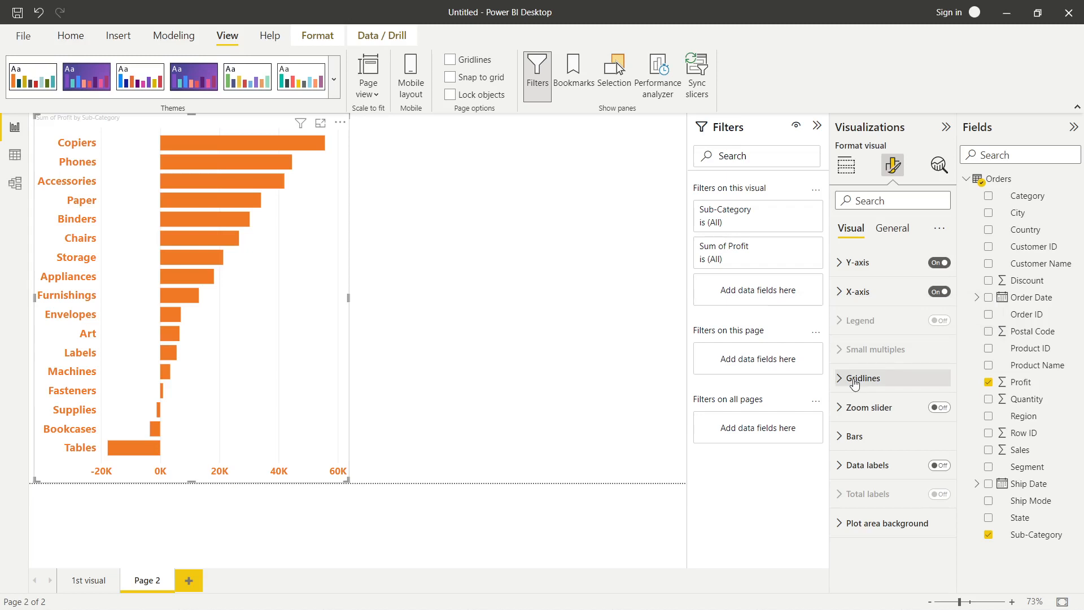
- Try the chart without its vertical gridlines, and turn them back on
click(842, 387)
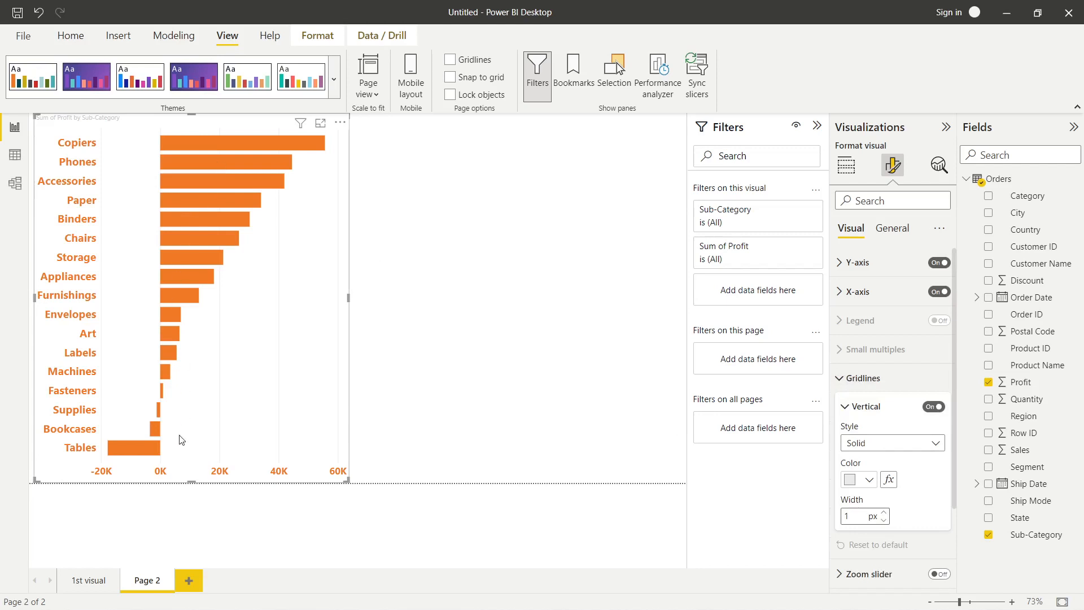
click(924, 409)
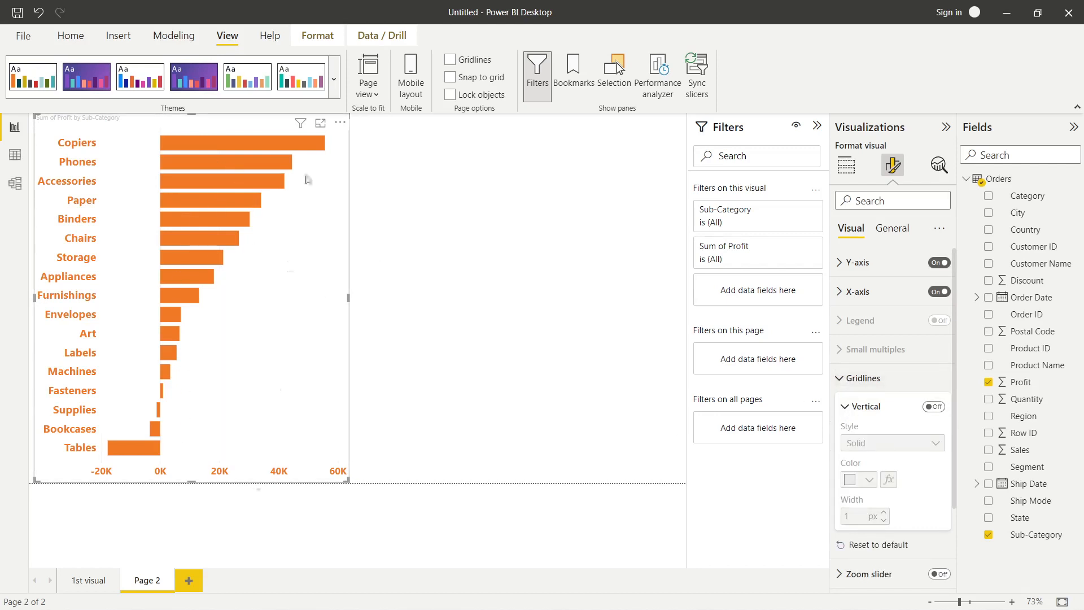
click(939, 414)
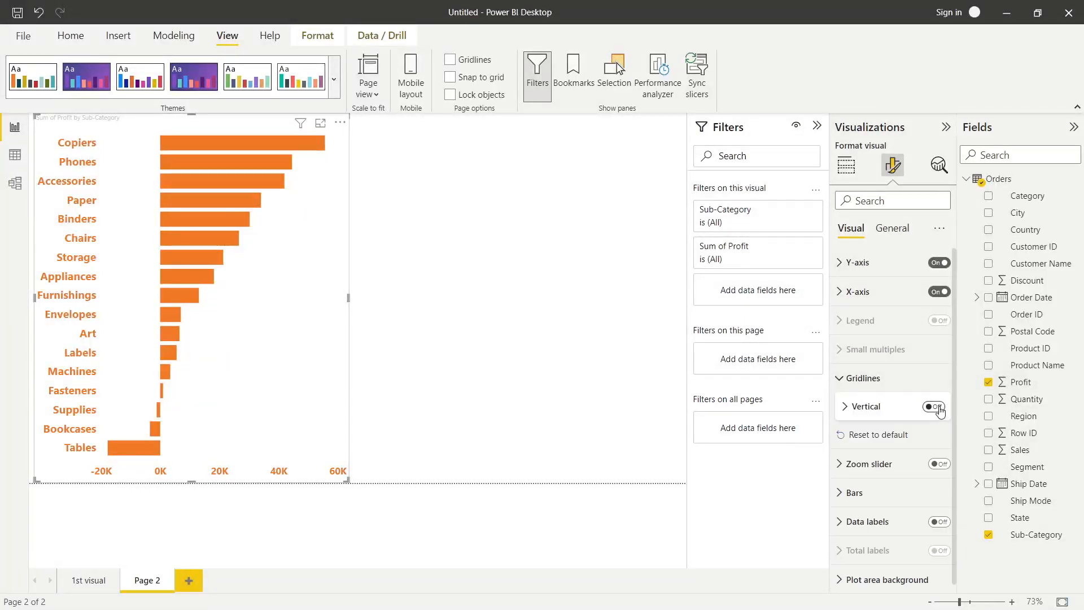
click(936, 407)
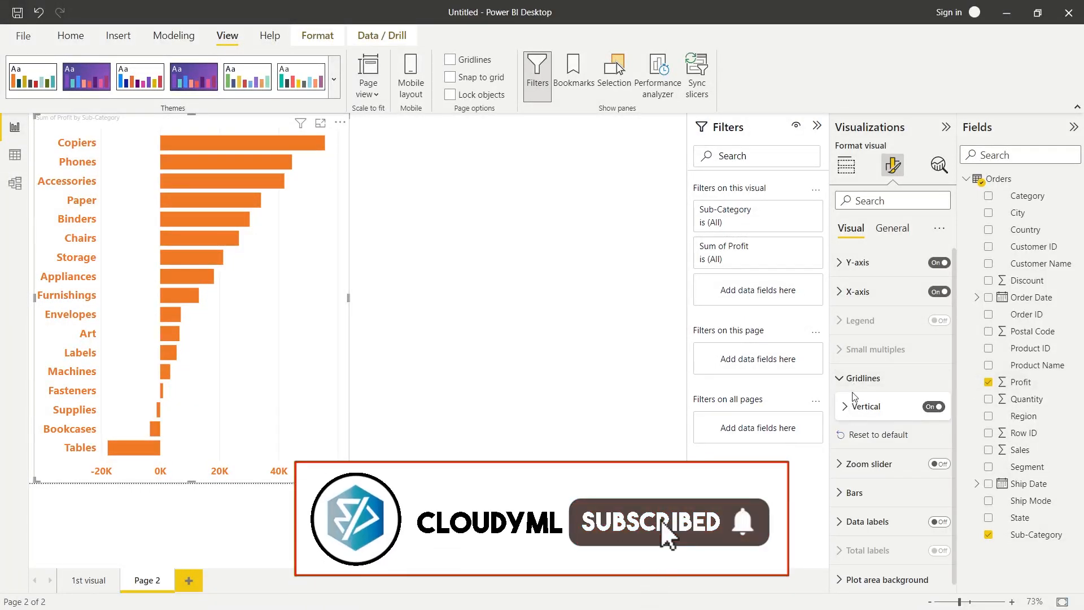
- Set the vertical gridlines to the Dashed style with a width of 3 px, keeping their colour
click(856, 406)
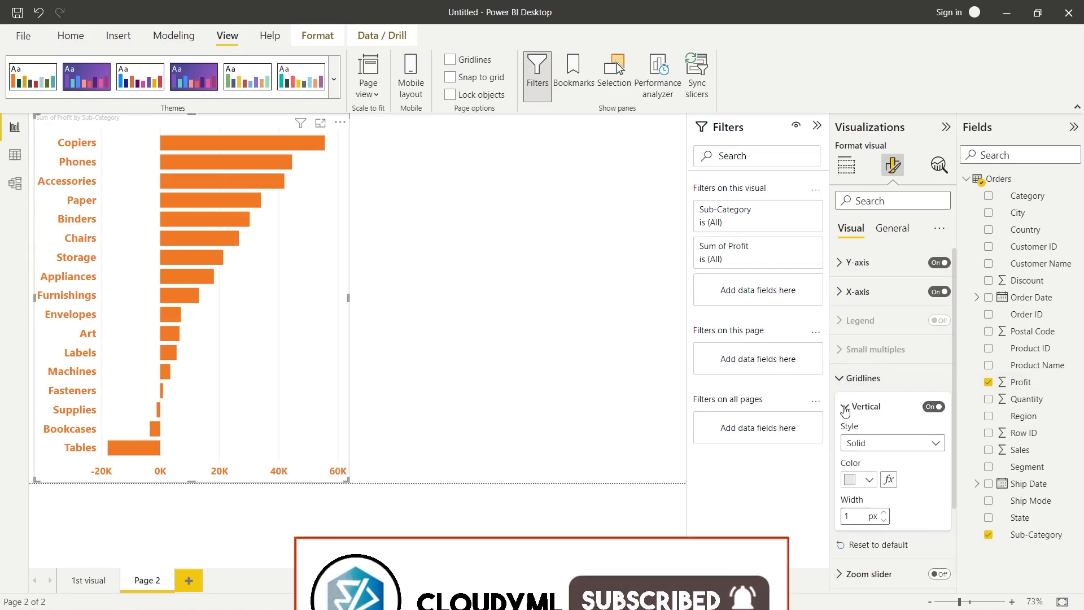
click(913, 444)
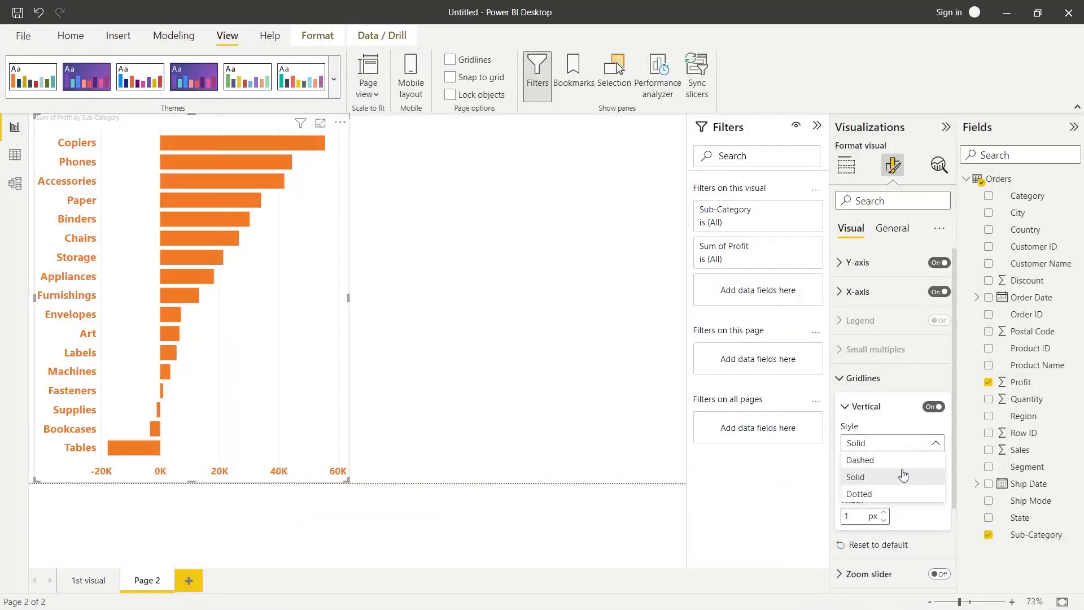
click(903, 463)
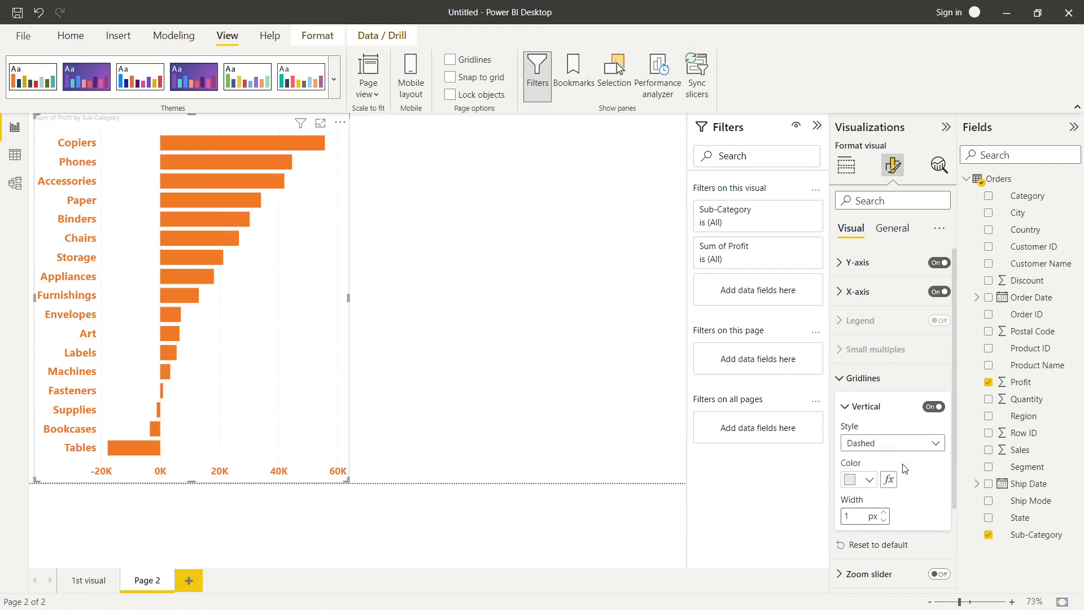
click(869, 479)
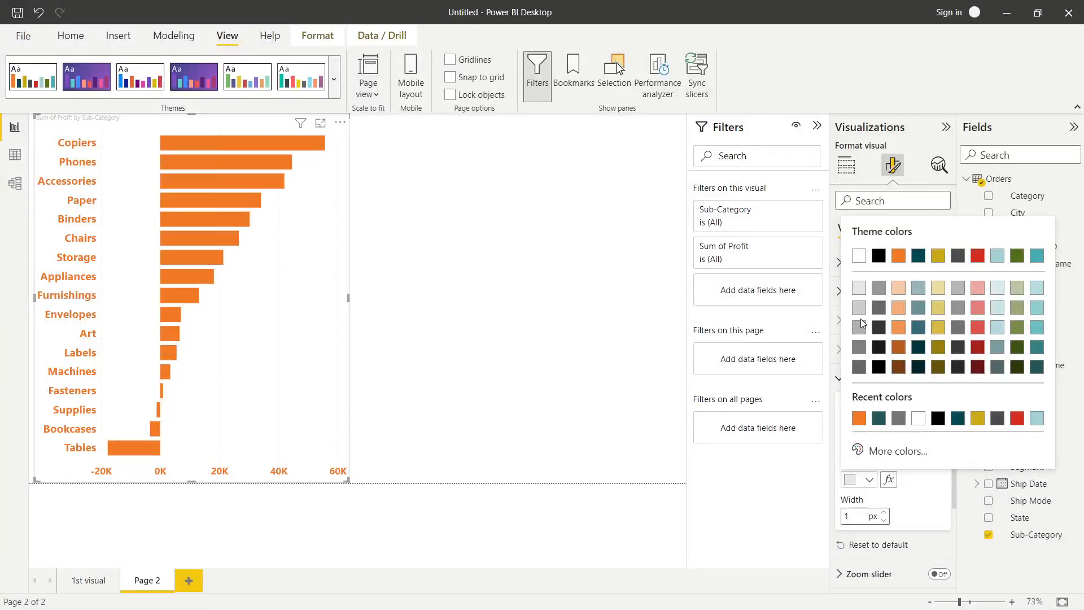
click(790, 484)
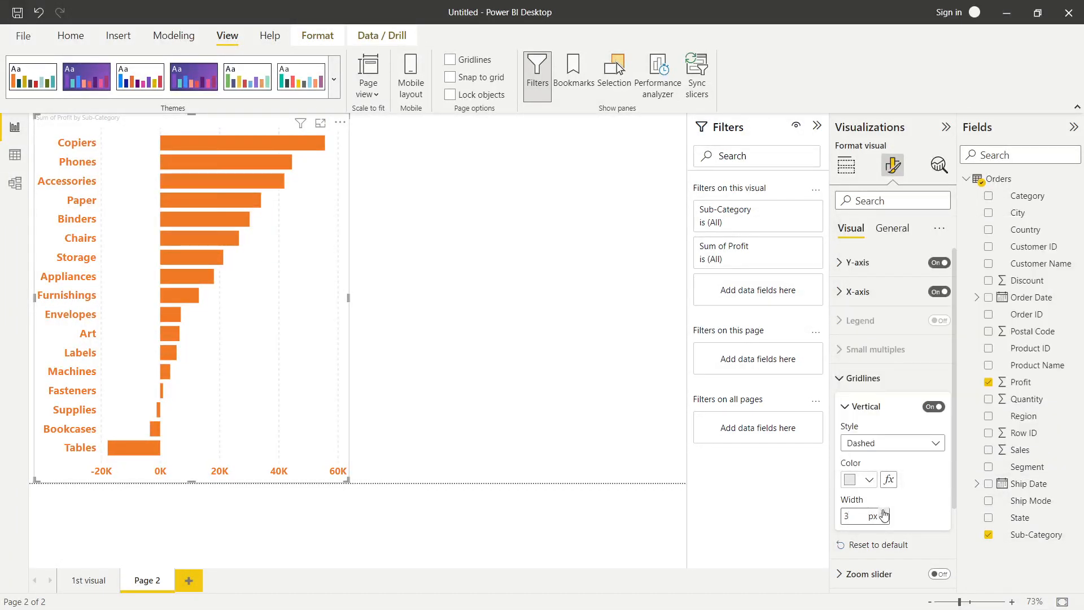
- Try the zoom slider on the bar chart's X-axis, turn it back off, and close the slider and gridline settings
scroll(884, 515, down, 3)
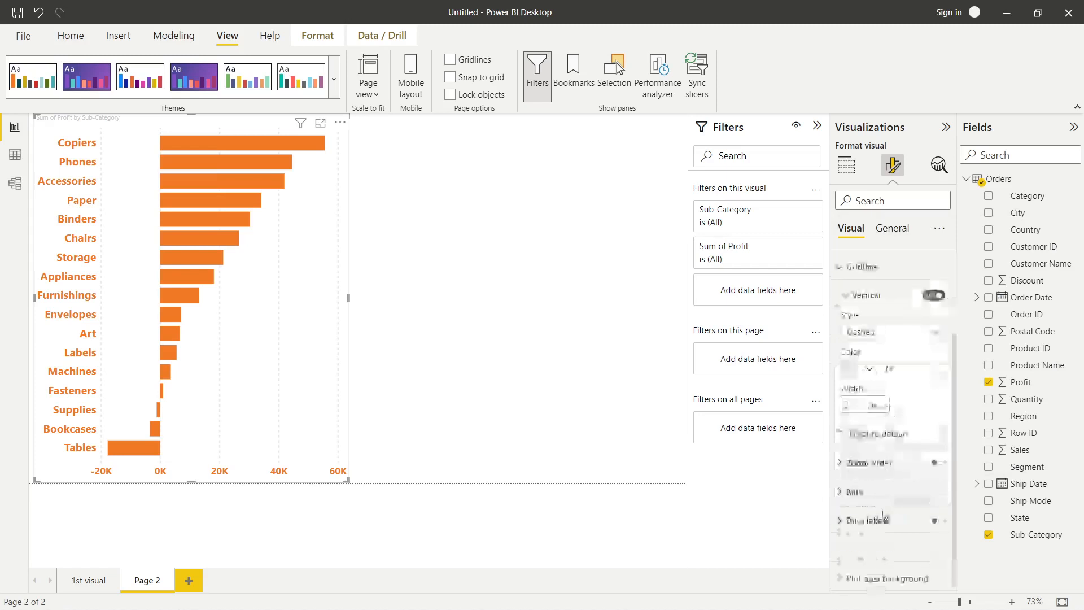
click(843, 463)
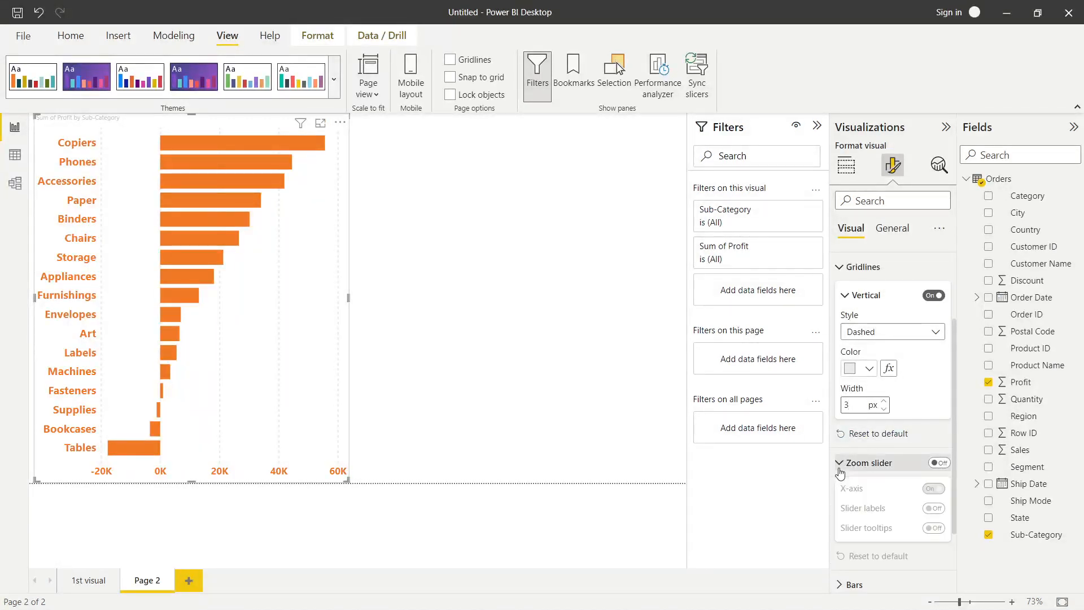
click(941, 464)
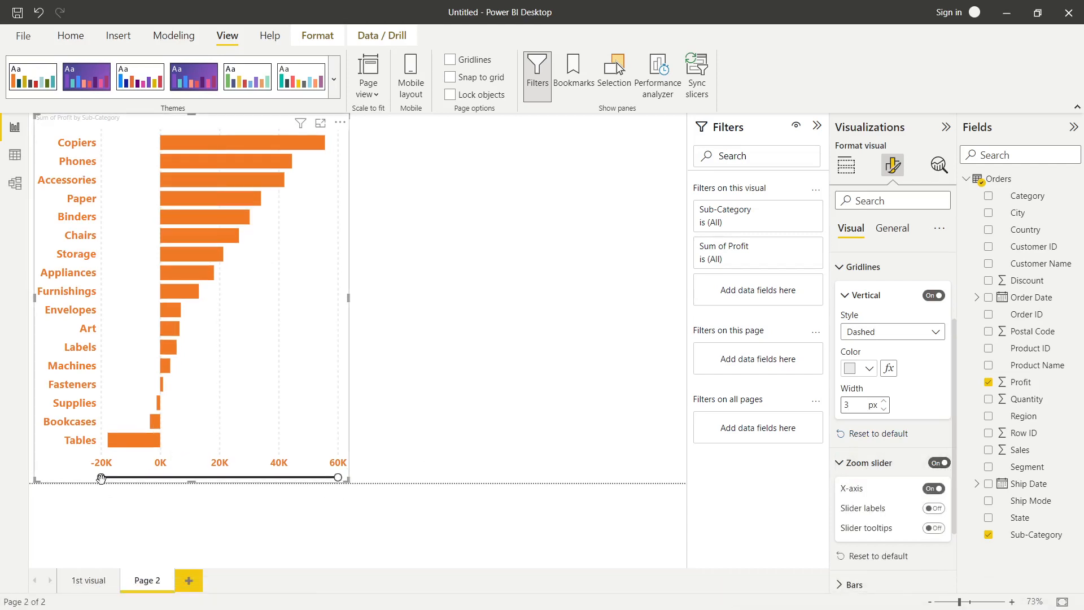
mouse_move(102, 479)
mouse_down()
mouse_move(242, 478)
mouse_move(86, 479)
mouse_up()
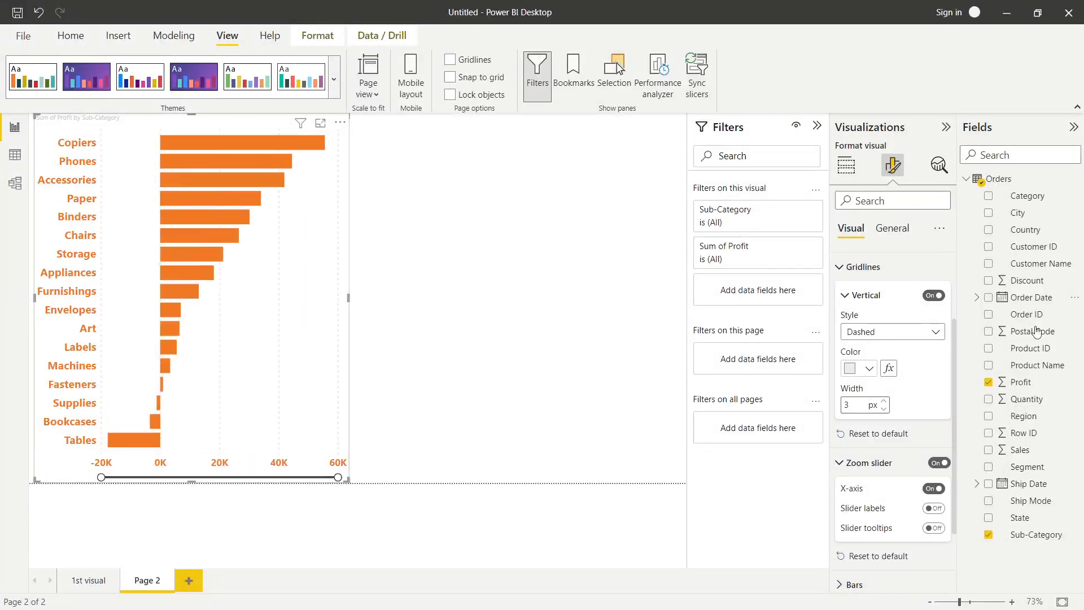
click(937, 463)
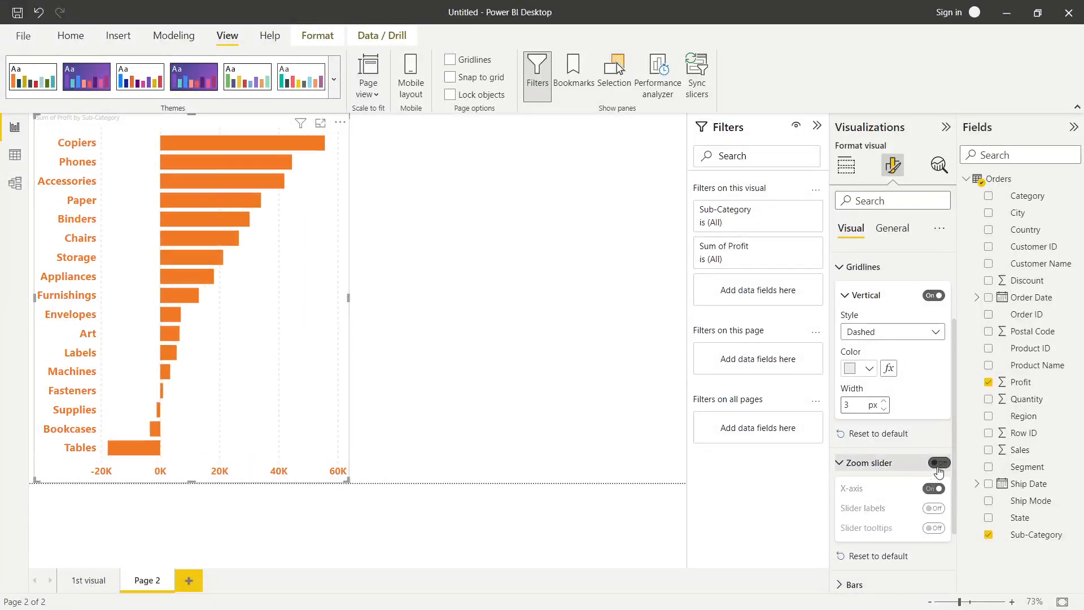
scroll(868, 424, down, 2)
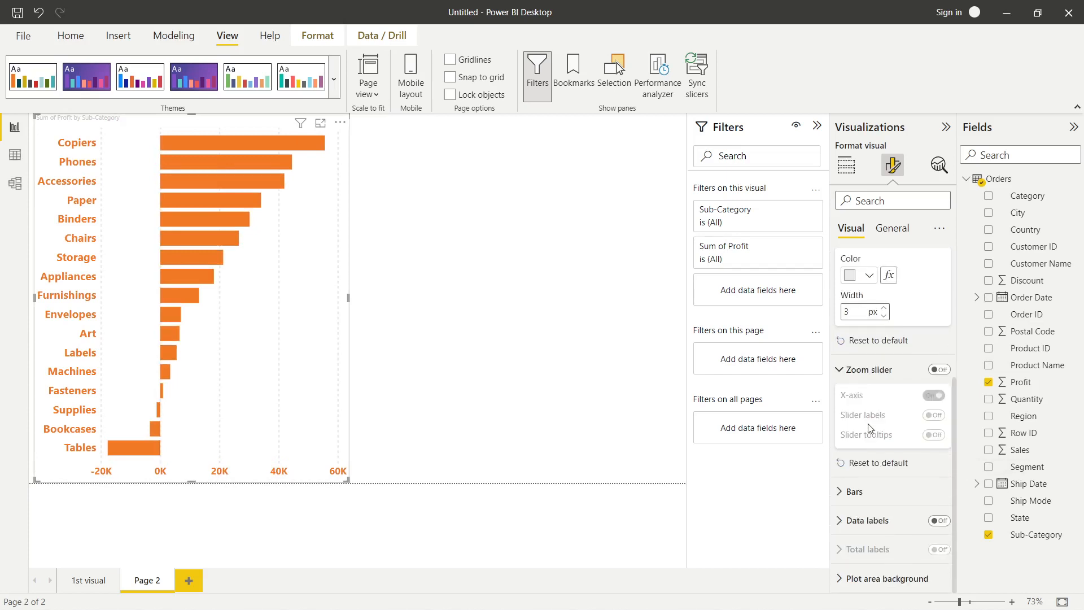
click(842, 371)
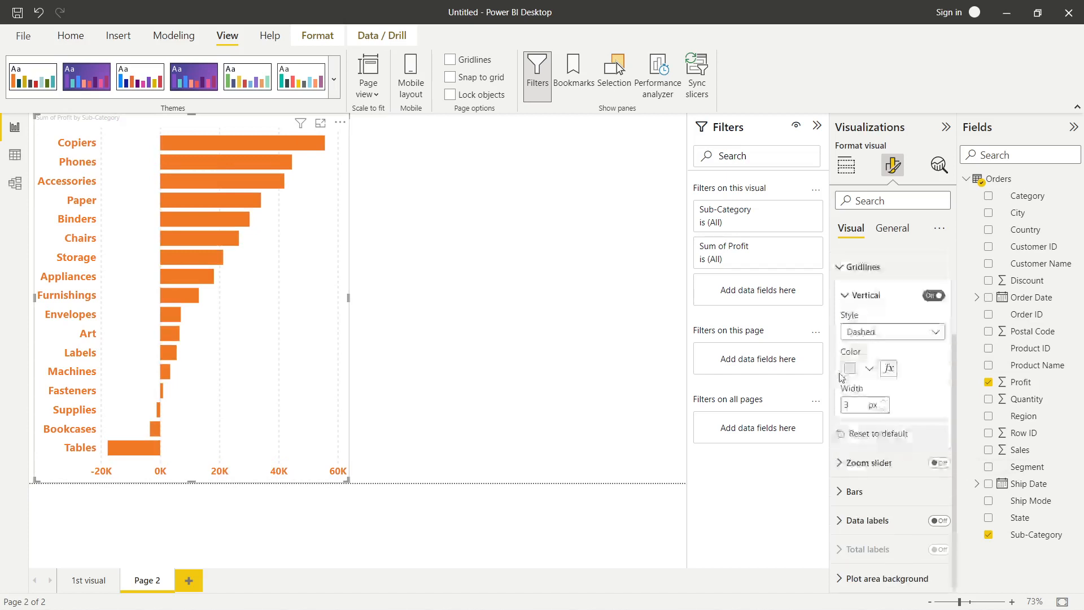
click(847, 270)
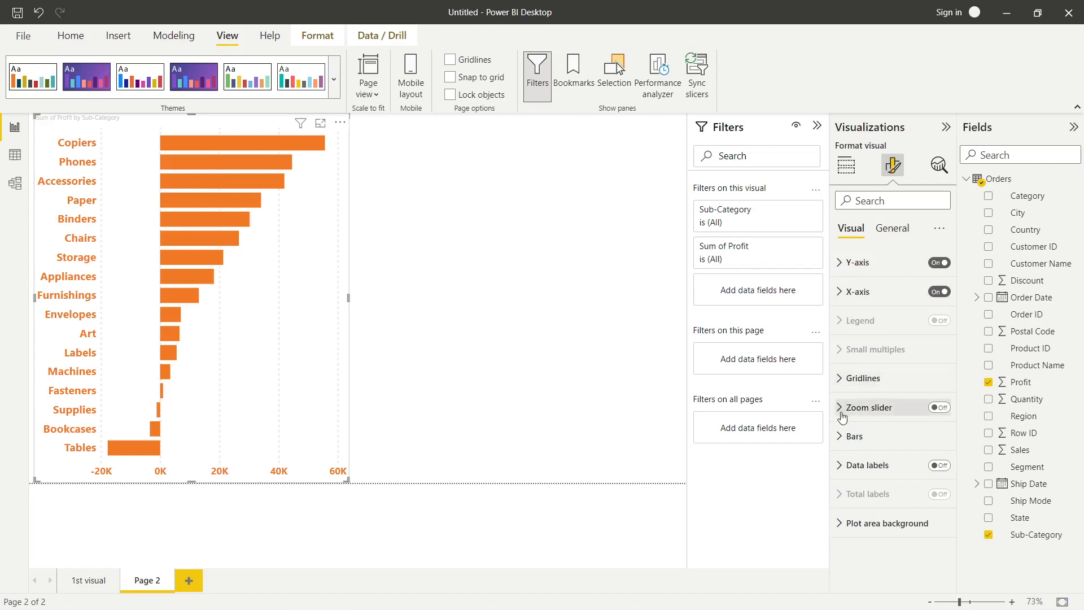
- Try light olive green and dark teal as the default bar colour, and settle on the theme's red
click(842, 437)
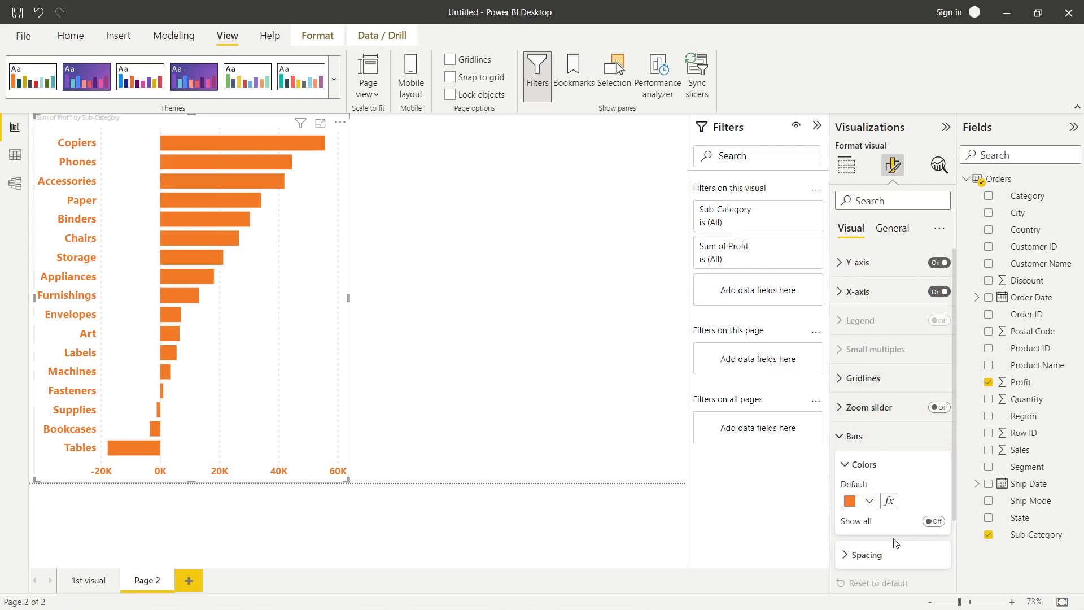
click(870, 508)
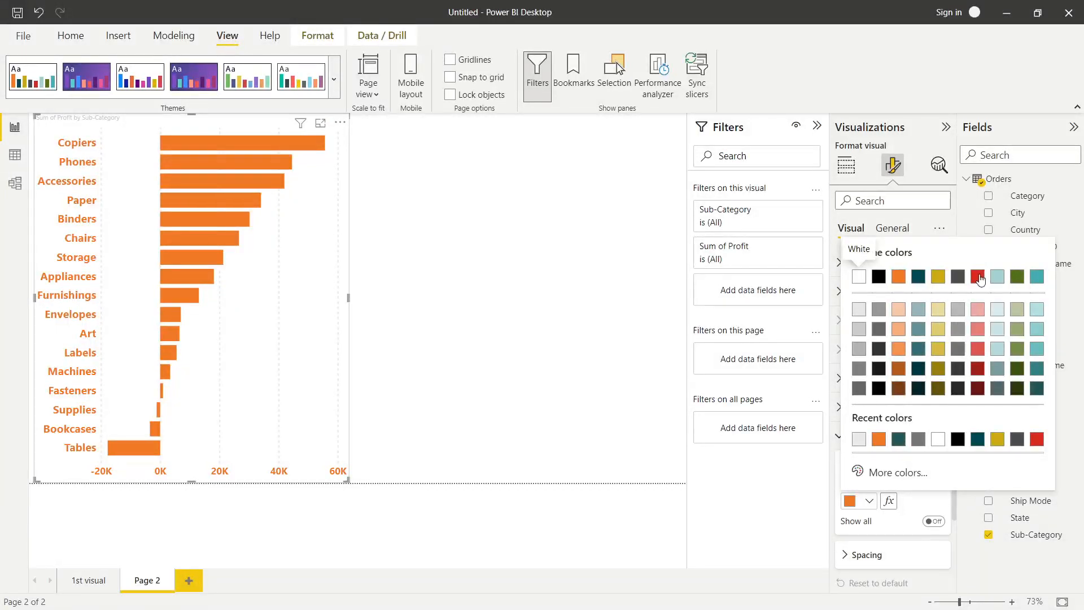
click(1017, 329)
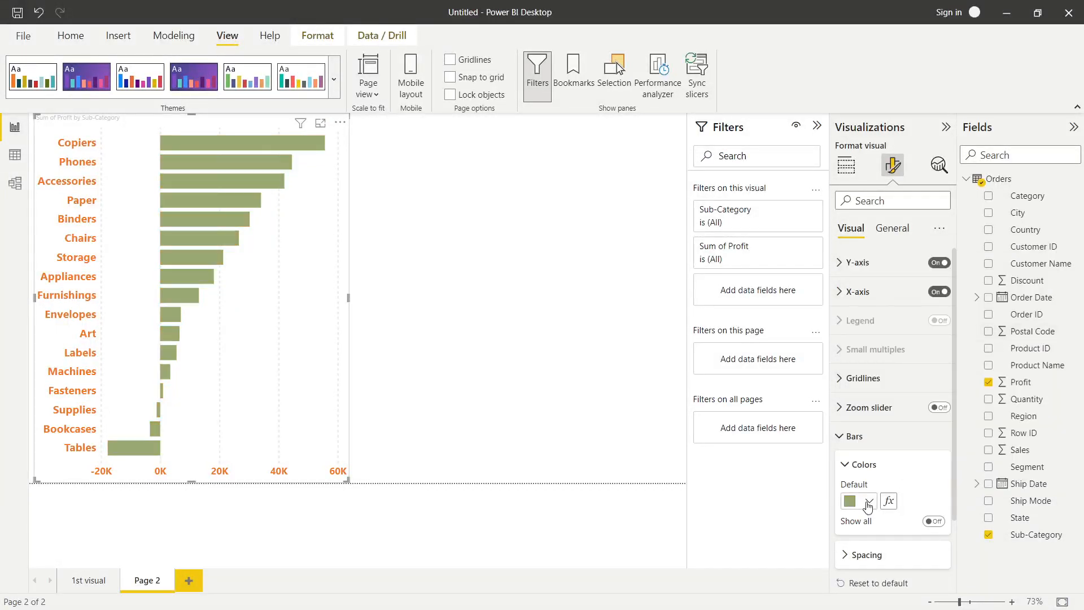
click(869, 505)
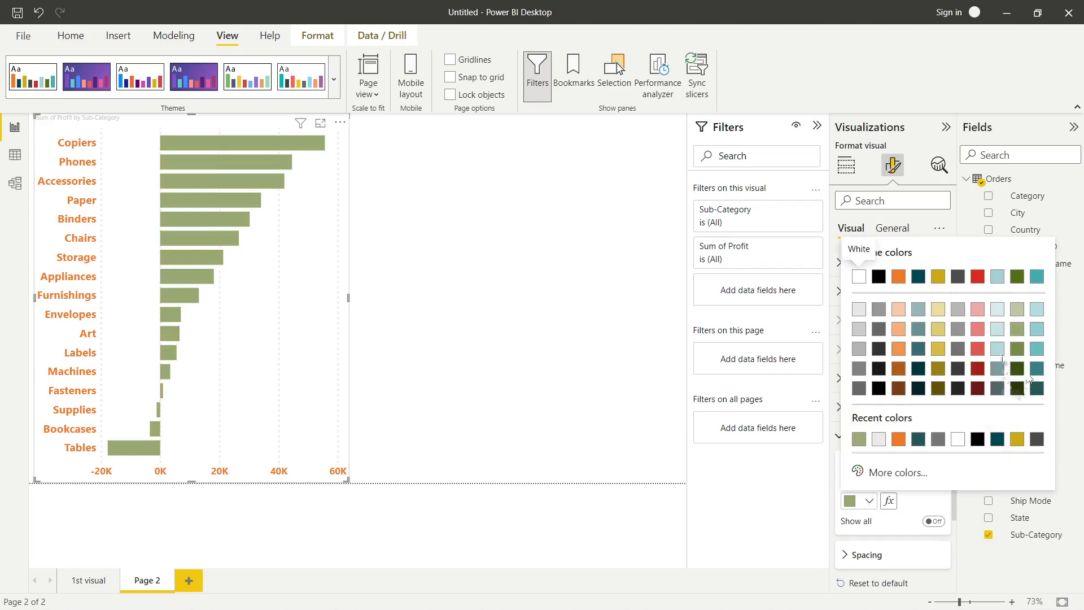
click(919, 440)
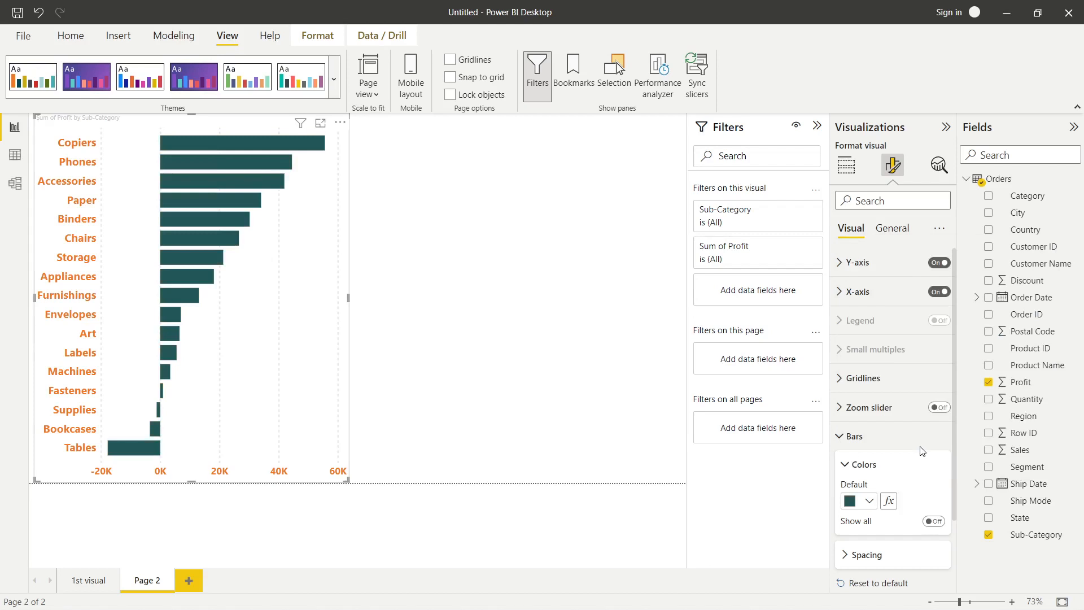
click(870, 502)
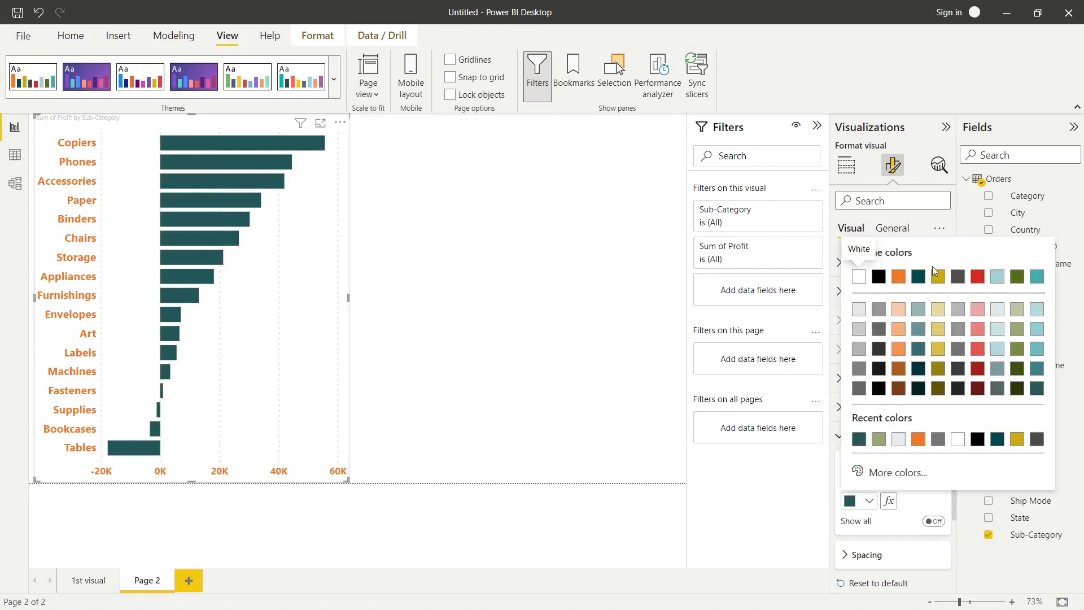
click(977, 277)
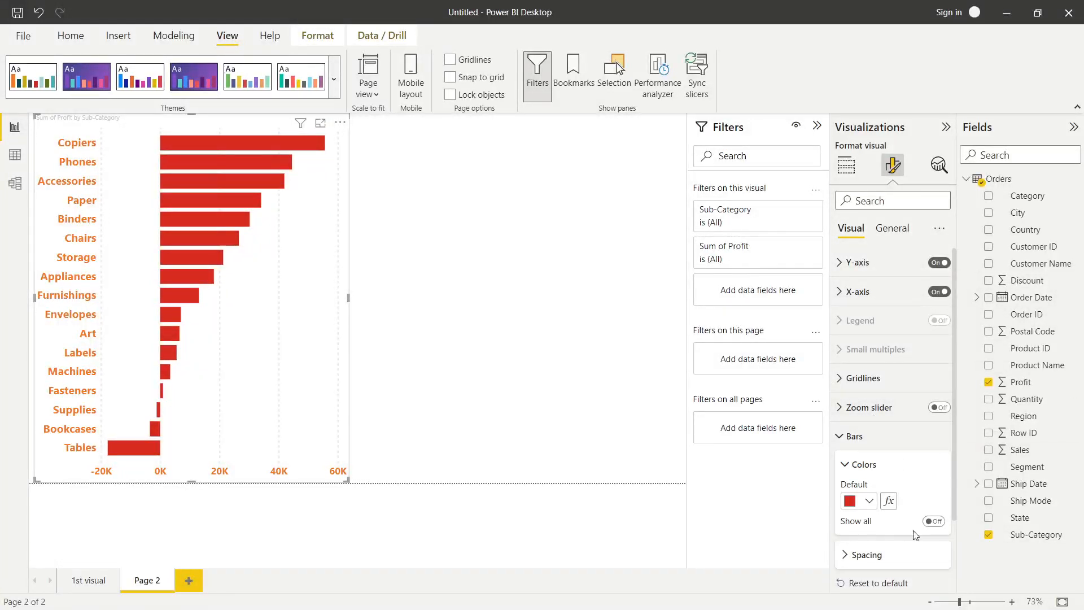
click(841, 443)
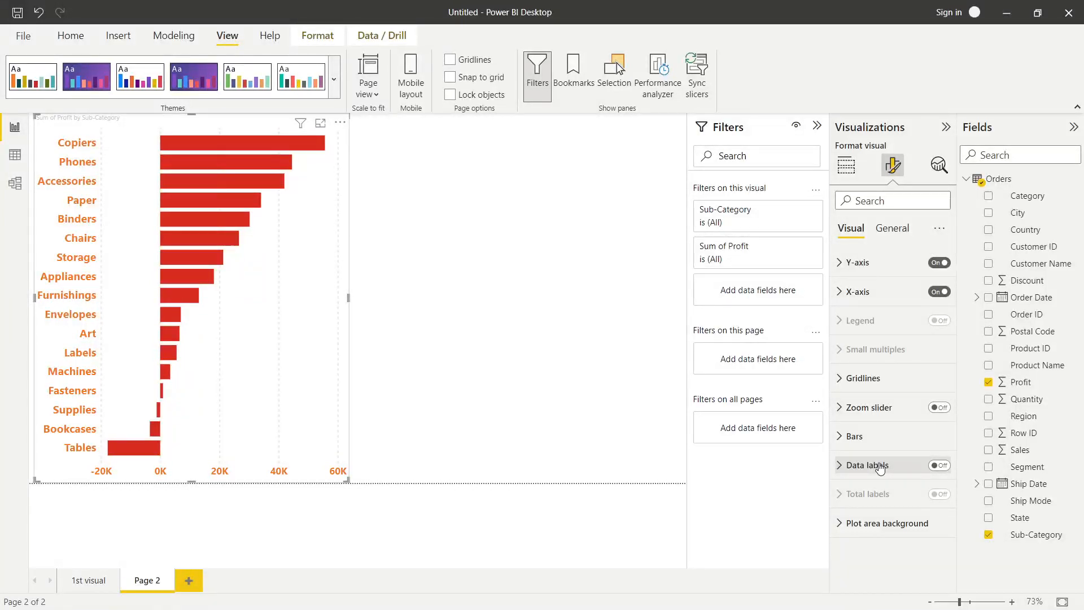
- Turn on the bar chart's data labels and open their settings
click(944, 465)
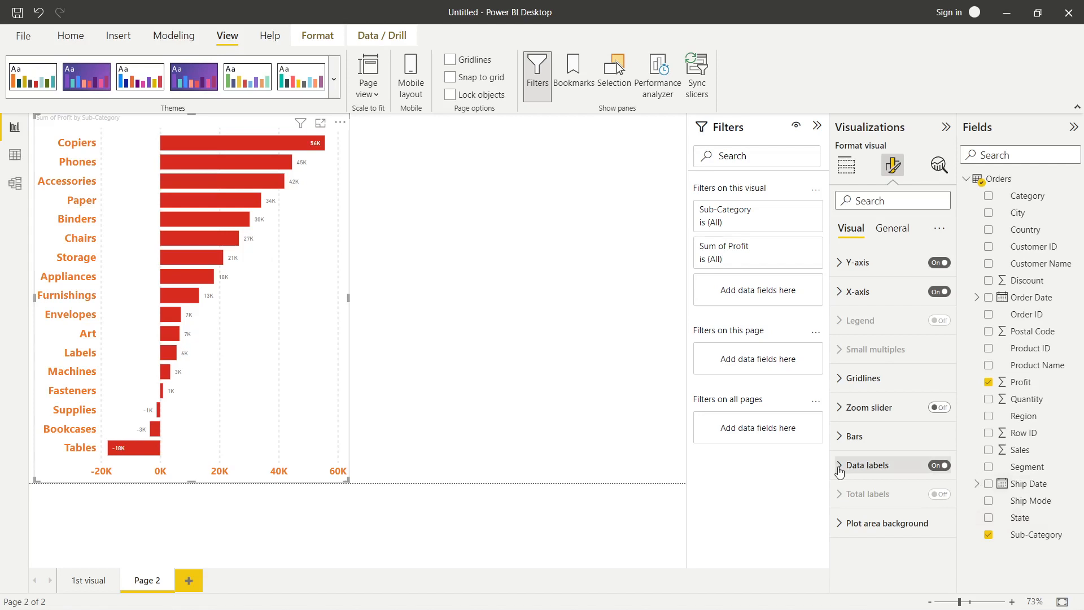
click(867, 465)
scroll(898, 486, down, 2)
scroll(900, 489, down, 1)
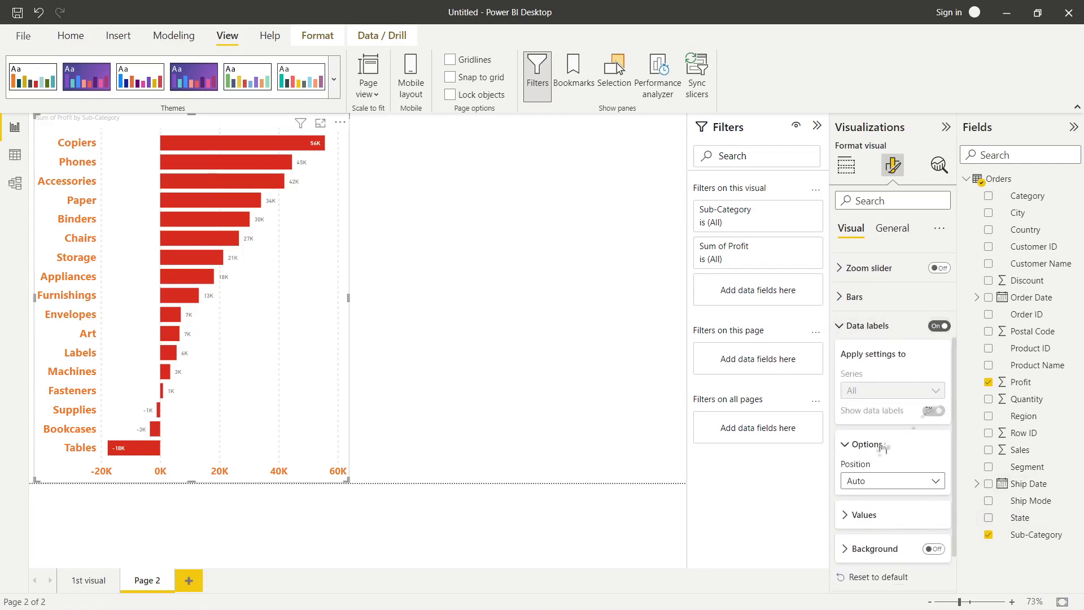
scroll(884, 446, down, 1)
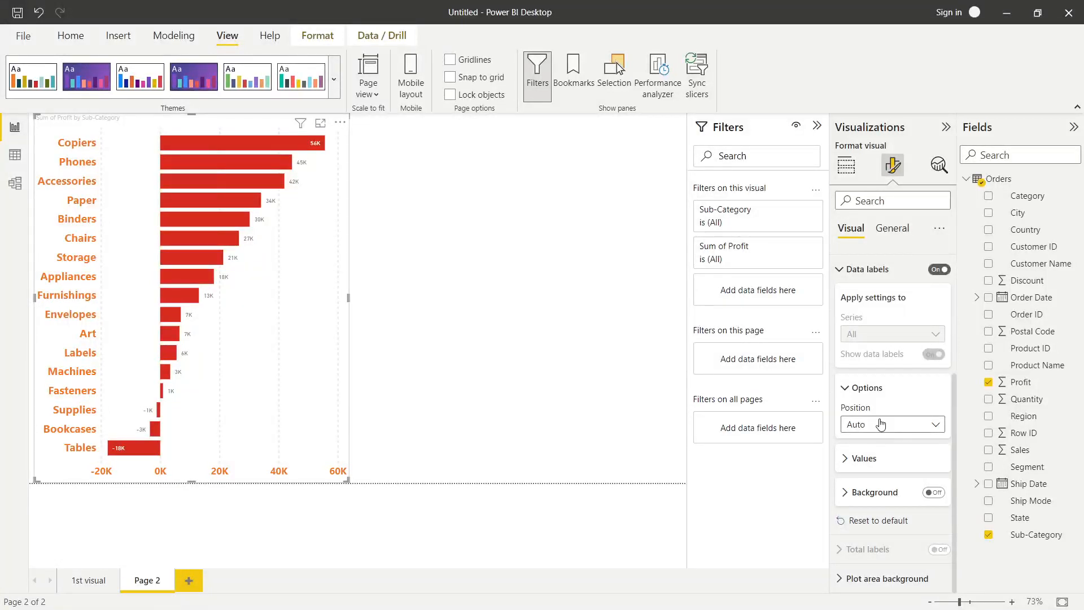
- Try Inside end as the data label position, and settle on Outside end
click(881, 424)
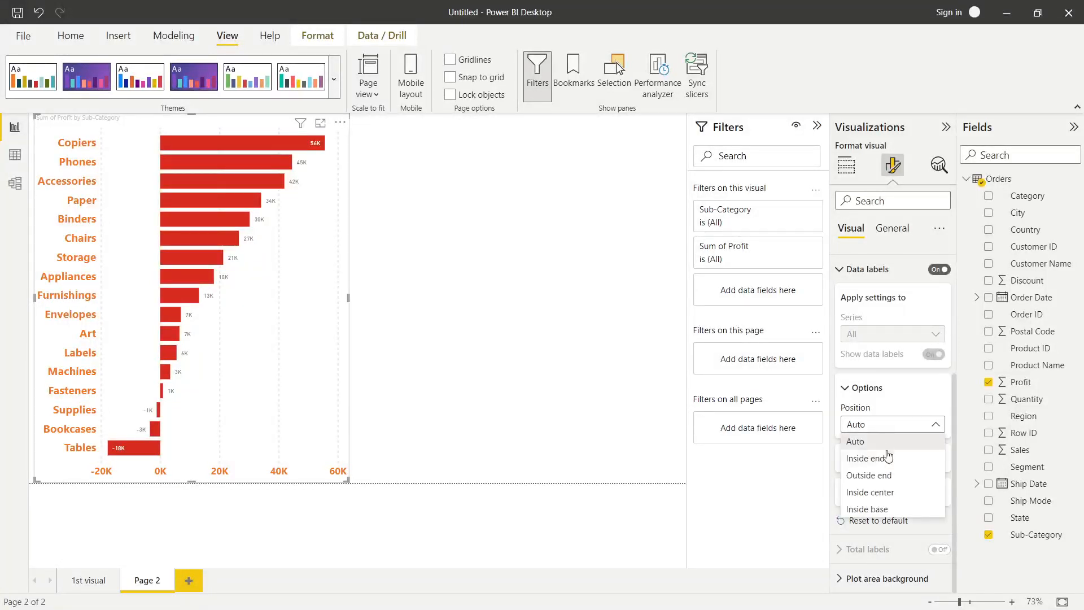
click(887, 467)
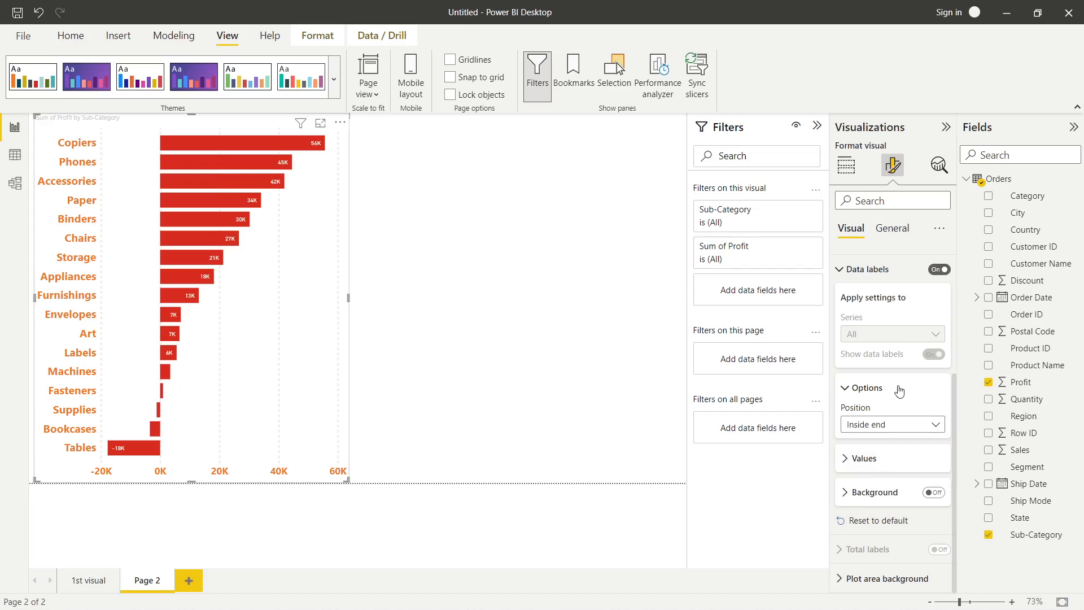
click(898, 427)
click(884, 479)
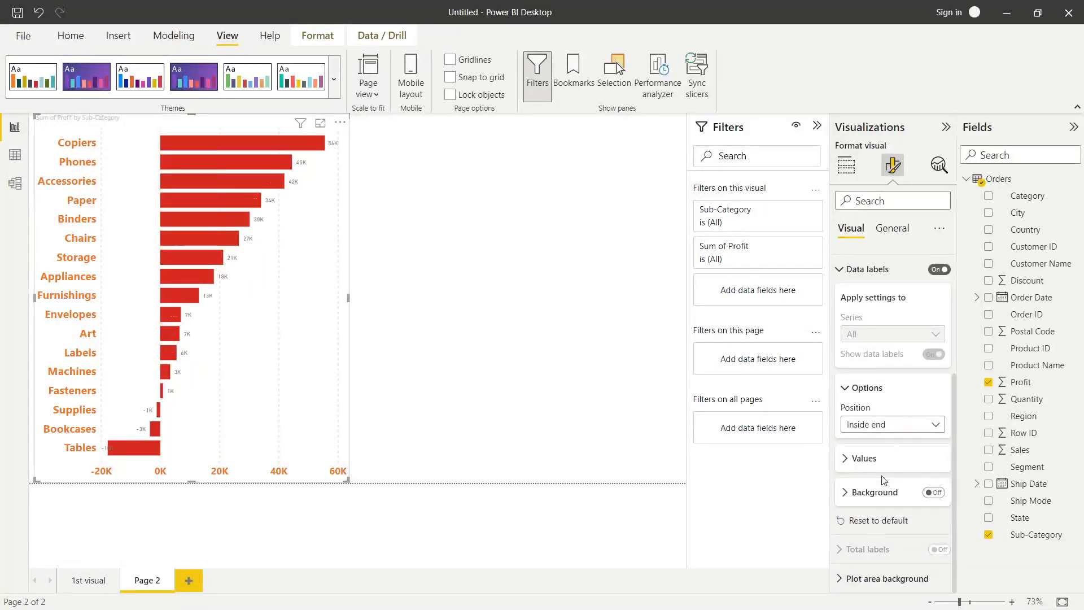
- Try Inside center and Inside base as the data label position, and settle on Inside center
click(884, 433)
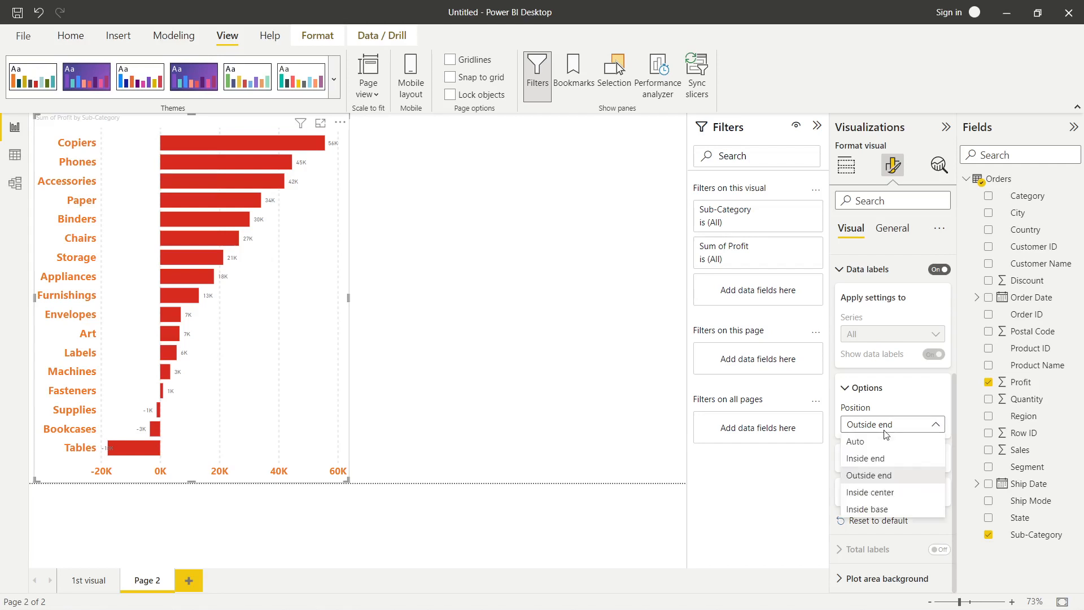
click(883, 493)
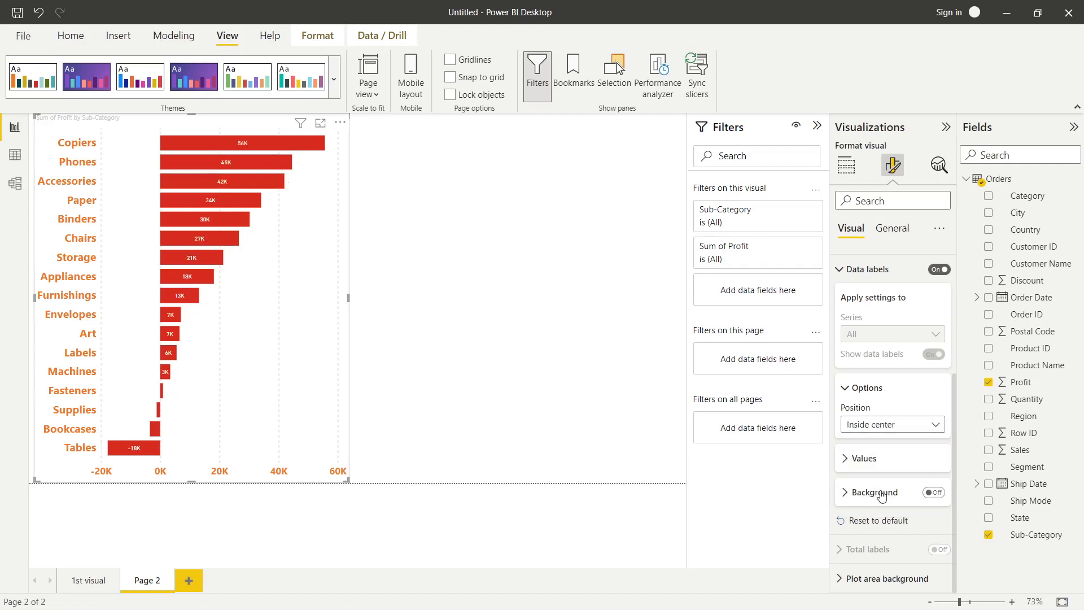
click(870, 429)
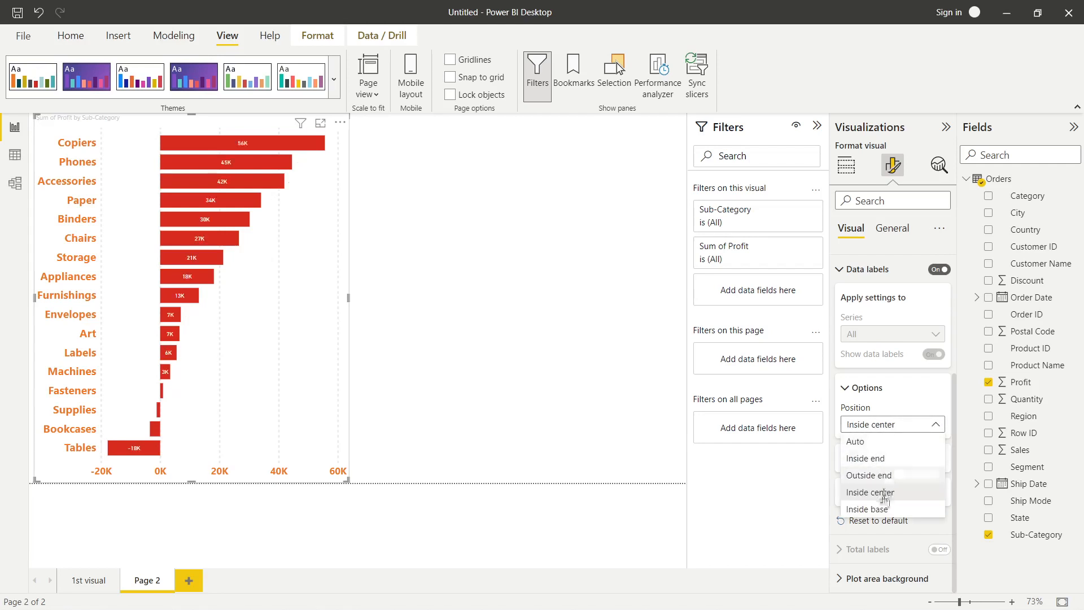
click(883, 517)
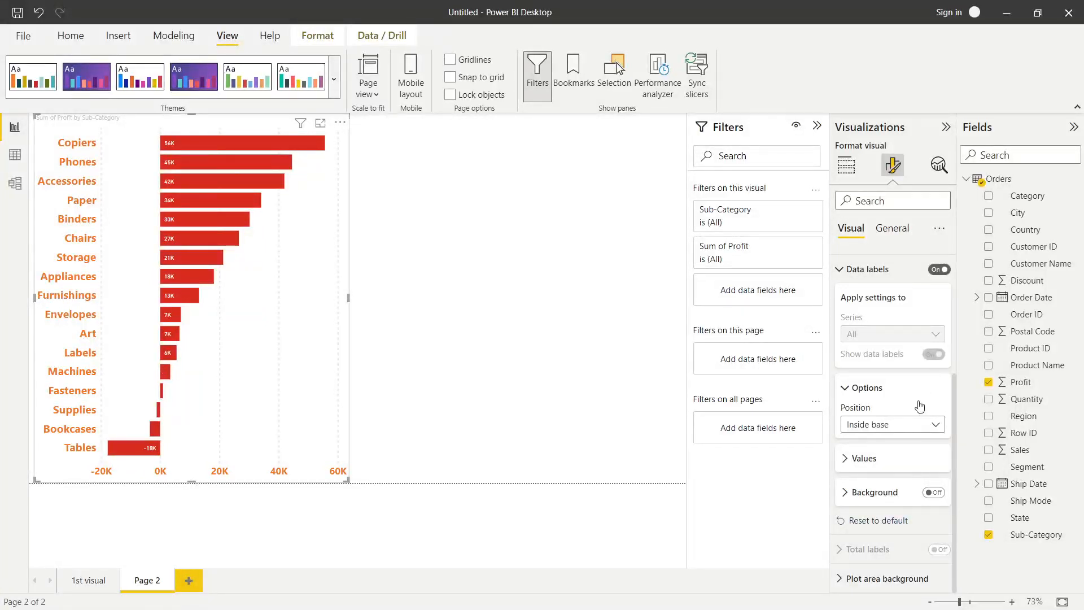
click(907, 432)
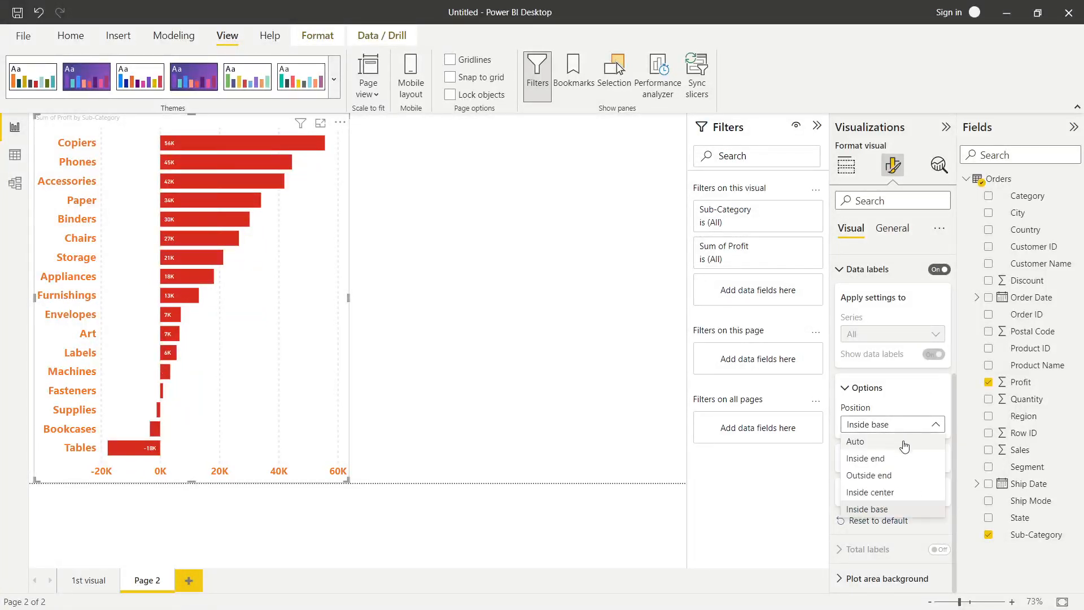
click(875, 493)
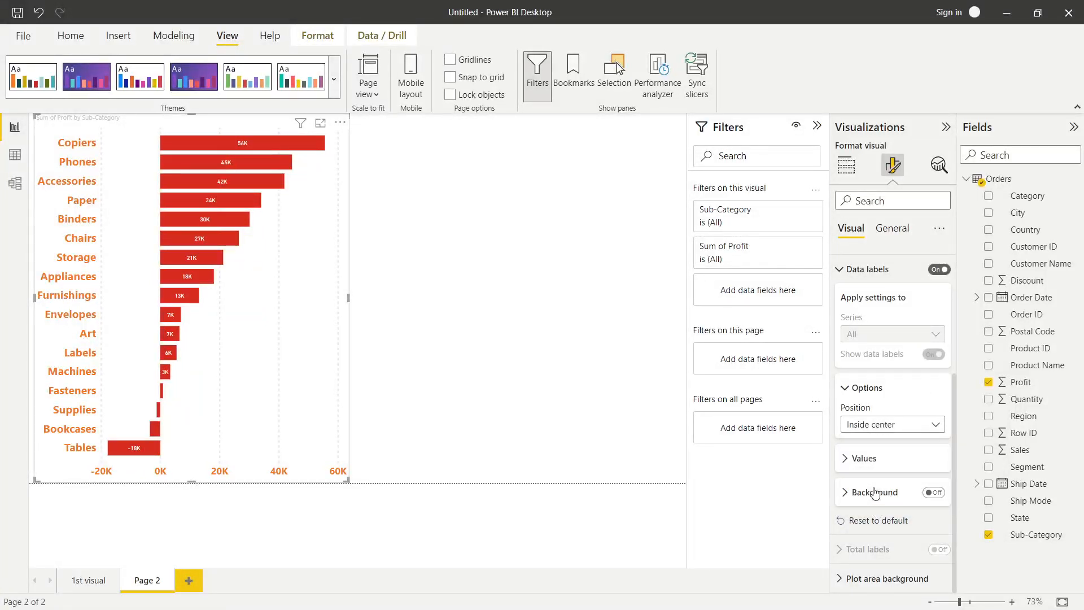
- Turn on the data label background and set its colour to dark teal
click(937, 494)
click(848, 499)
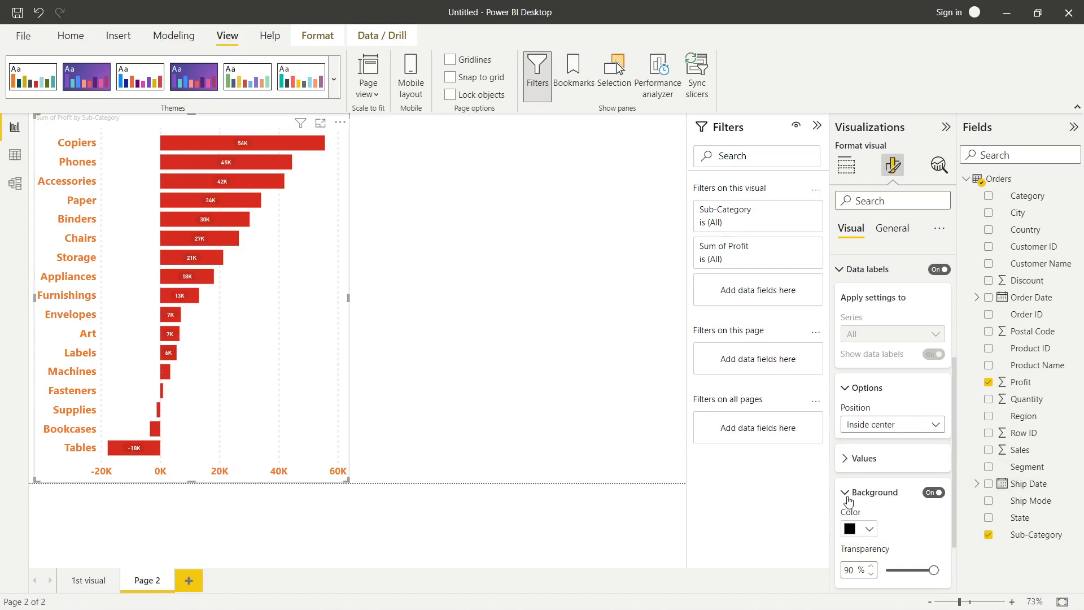
click(937, 496)
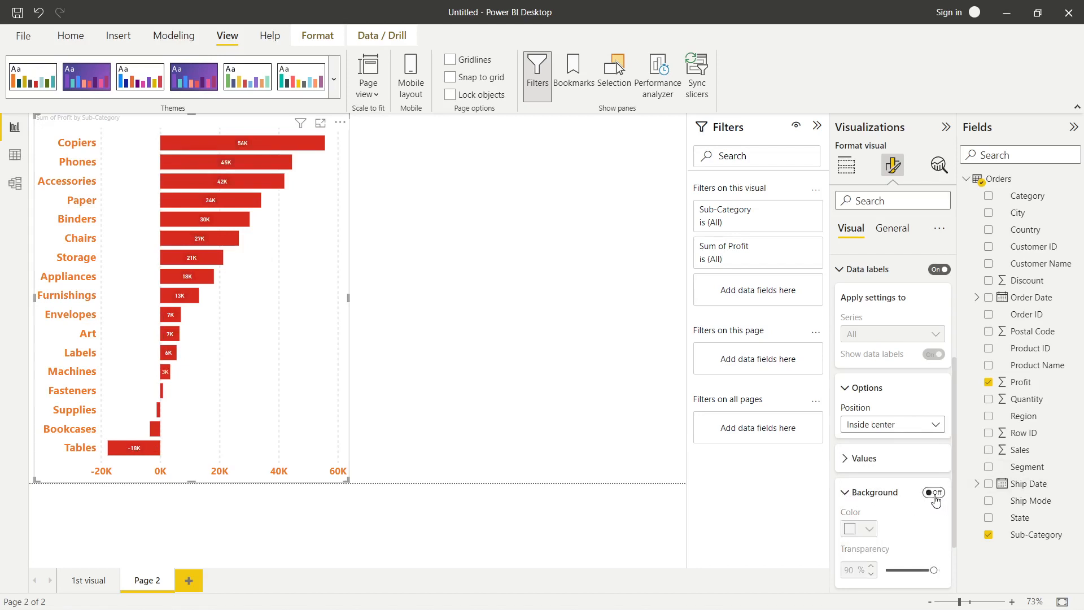
click(937, 497)
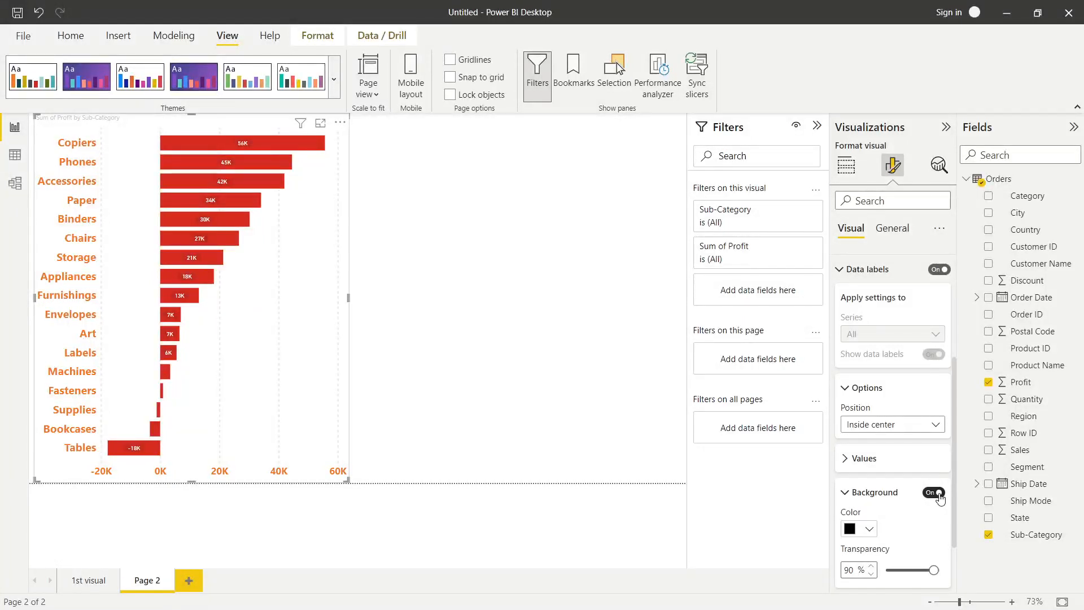
click(867, 536)
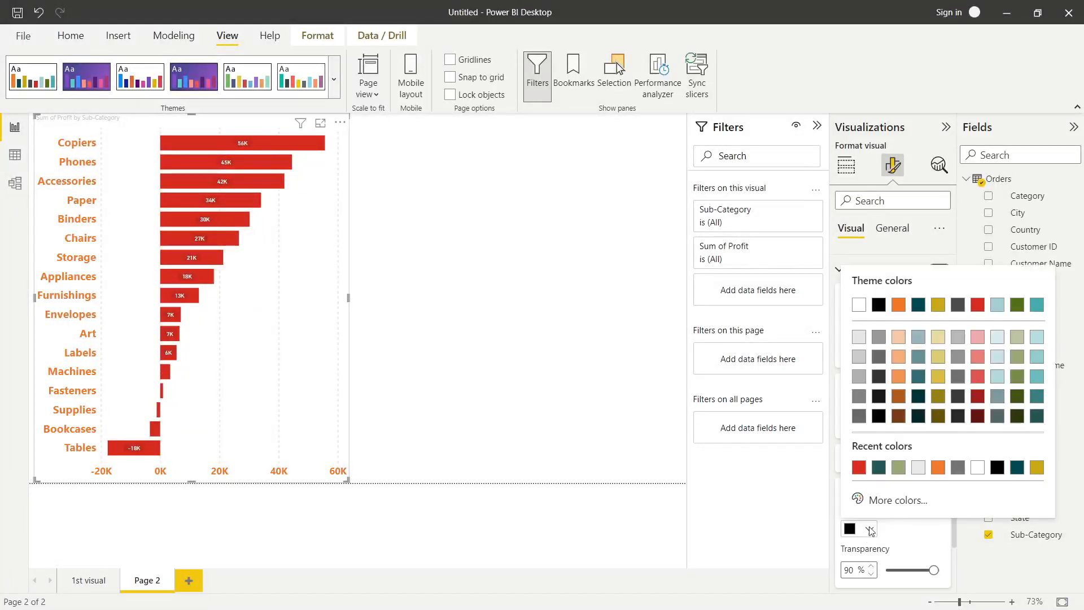
click(878, 472)
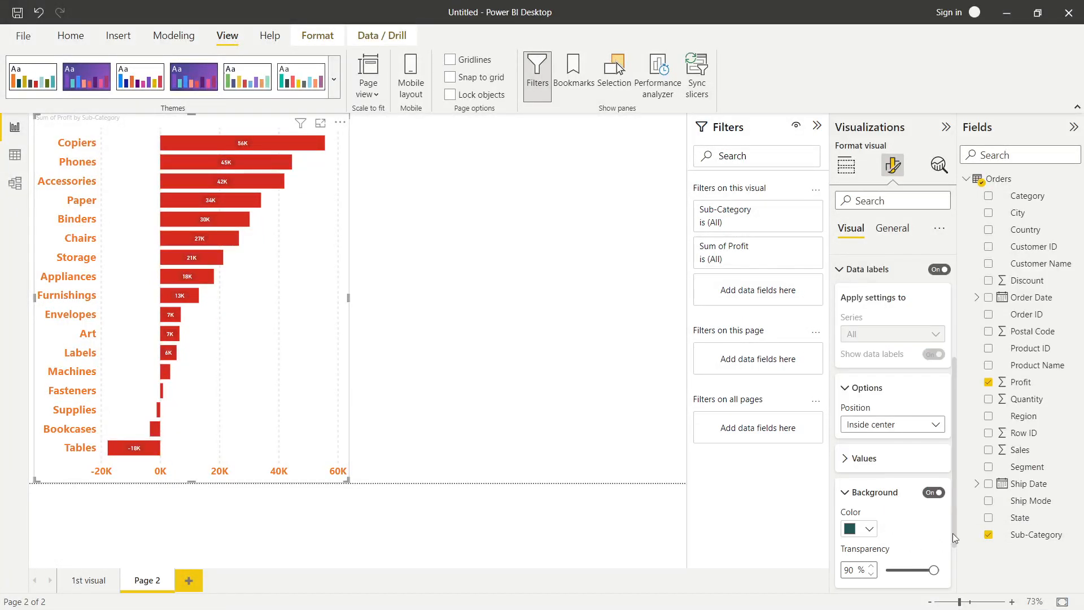
- Lower the transparency of the data label background to 19%
scroll(901, 546, down, 3)
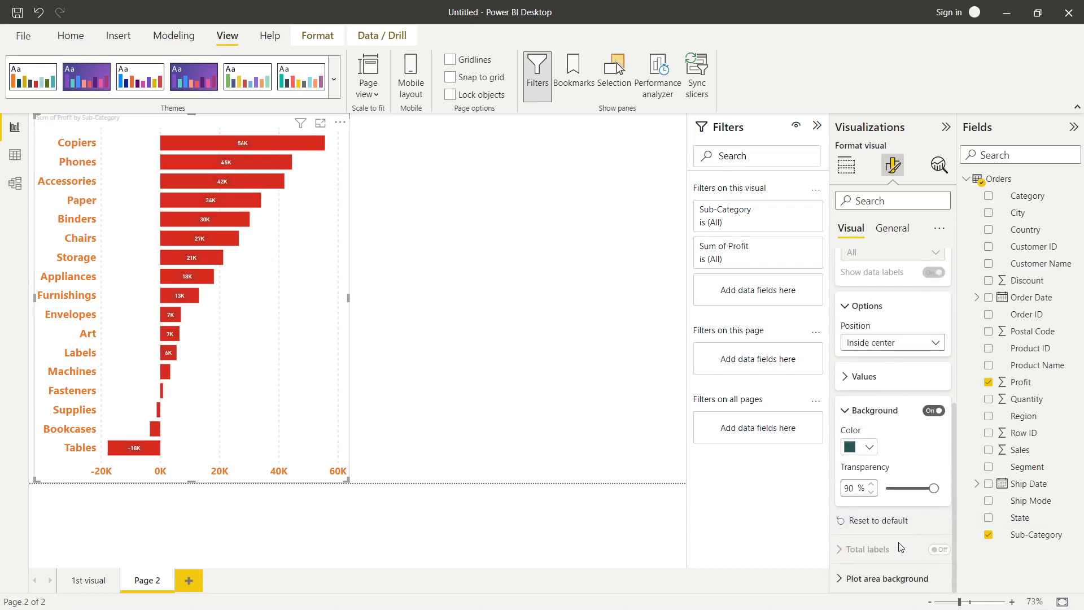
right_click(875, 506)
key(Escape)
drag(905, 490, 896, 490)
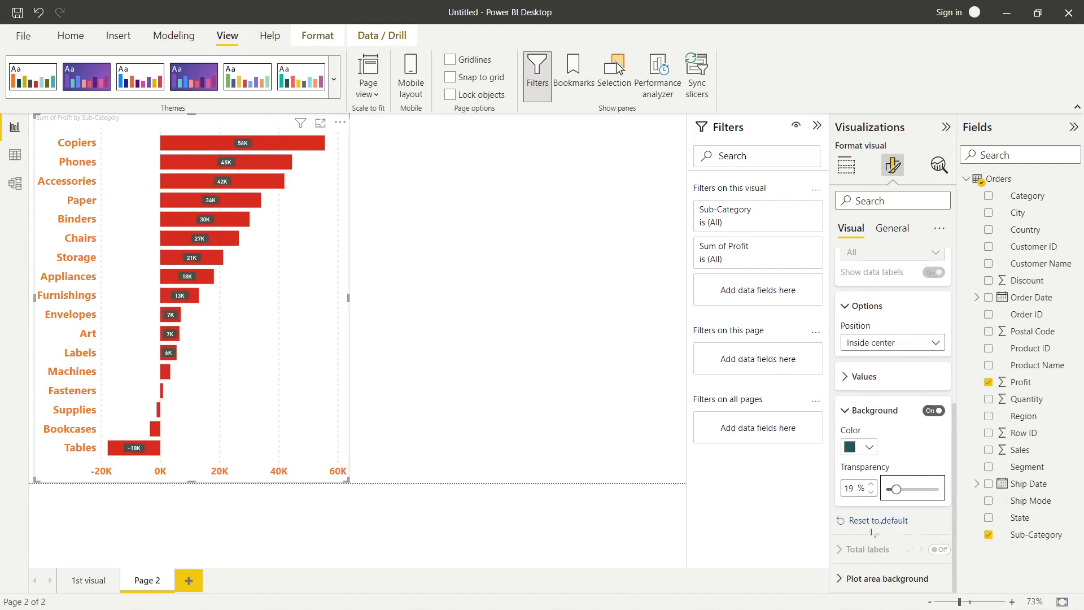
- Close the data label settings and look at the plot area background options
scroll(848, 337, up, 1)
scroll(846, 340, down, 1)
scroll(861, 530, up, 2)
scroll(861, 530, up, 2)
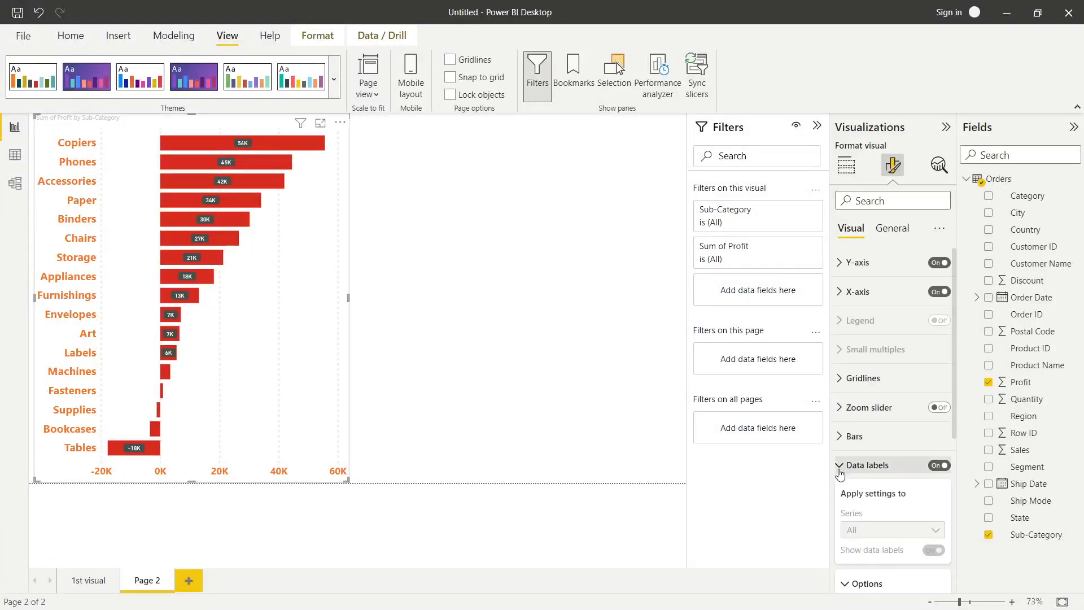
click(846, 466)
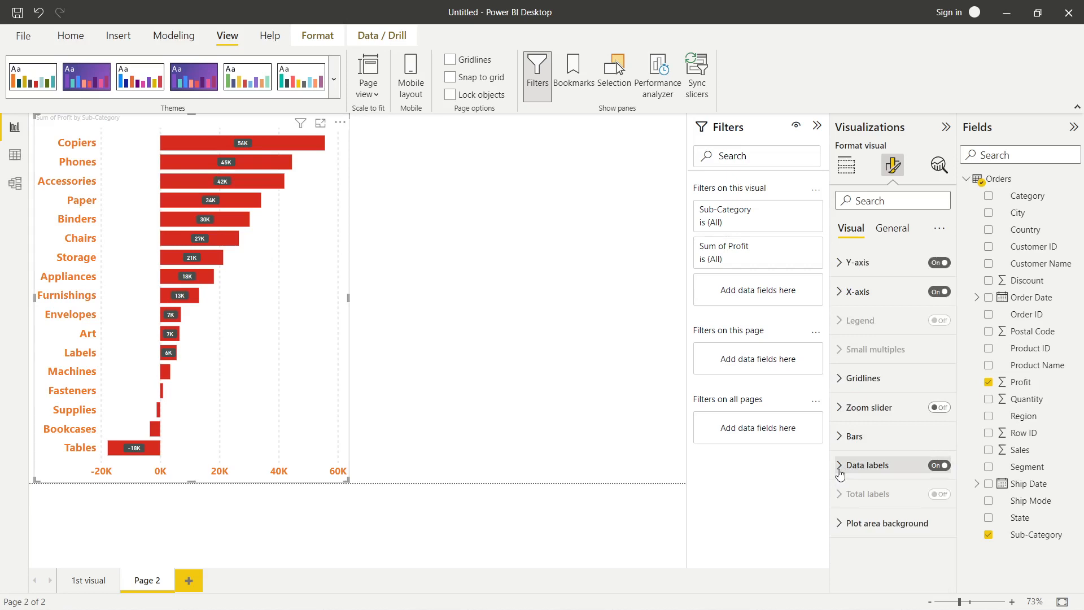
click(841, 523)
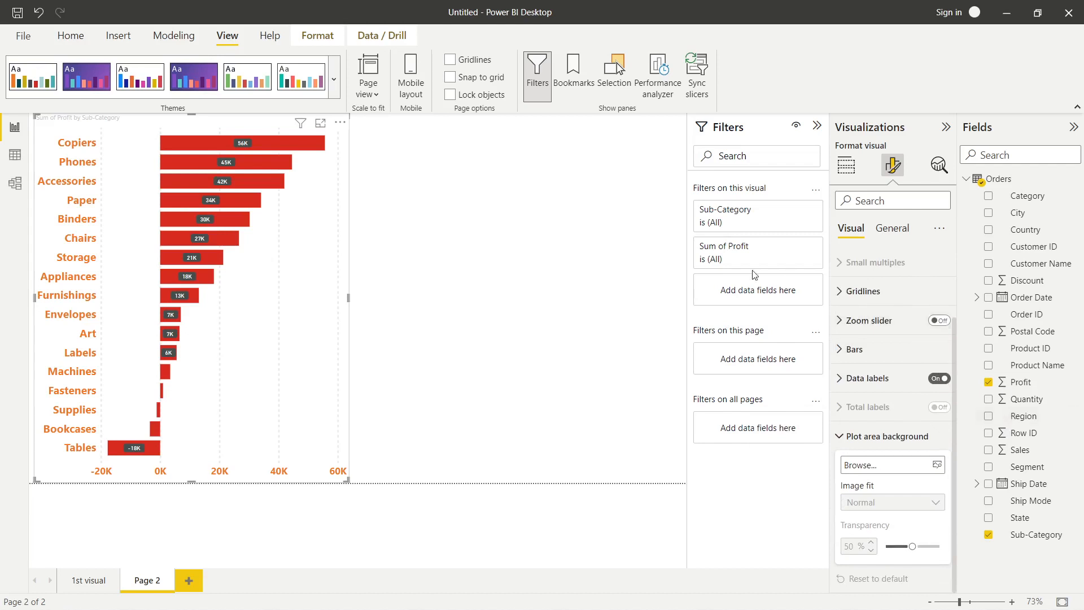
scroll(900, 308, up, 2)
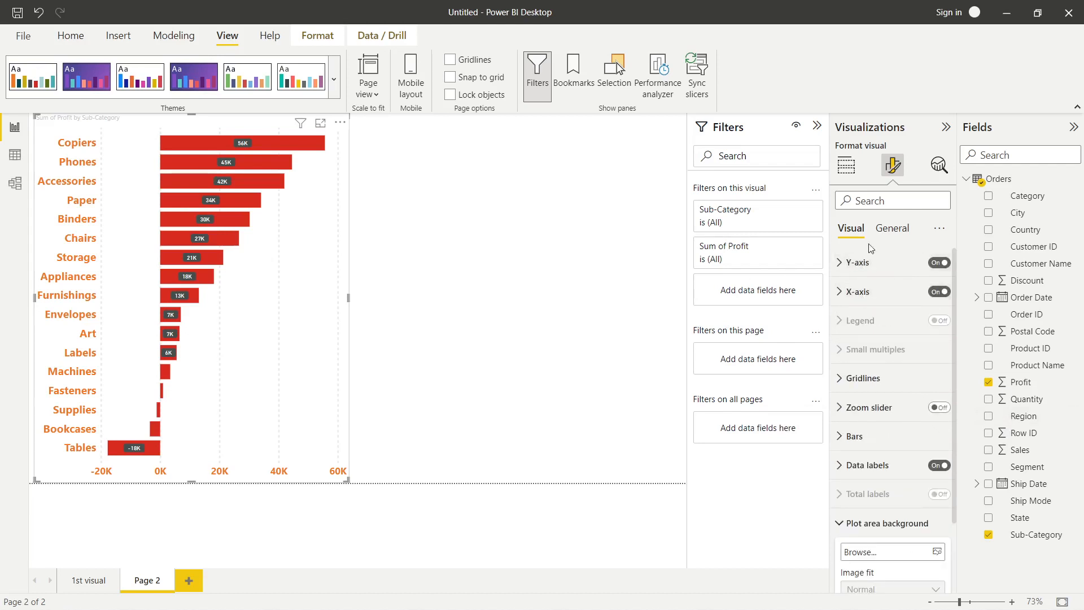
- Deselect and reselect the bar chart, and open the title options in its general format settings
click(460, 346)
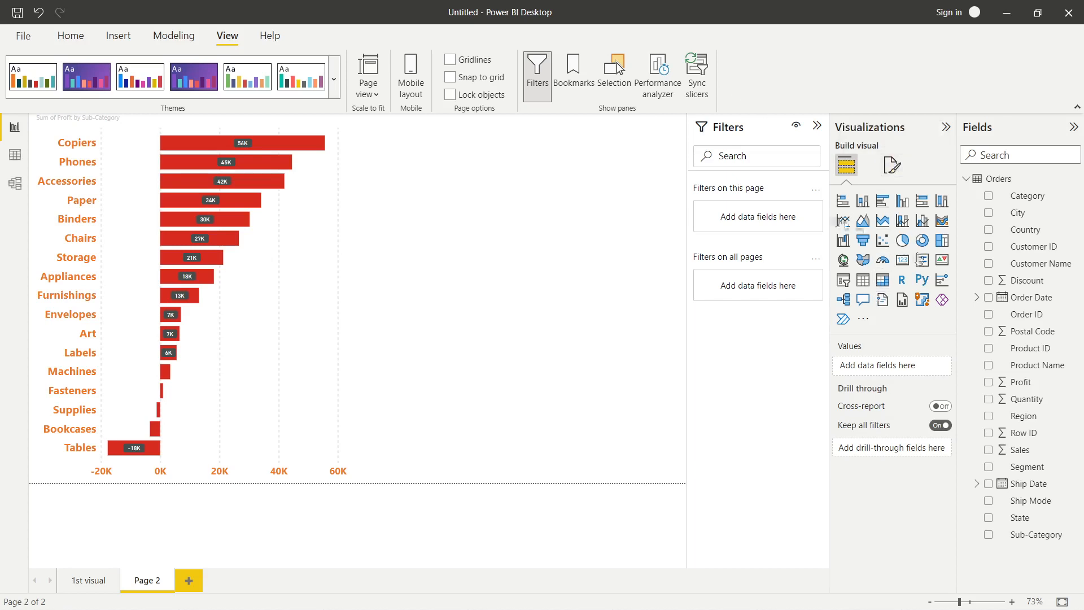
click(337, 236)
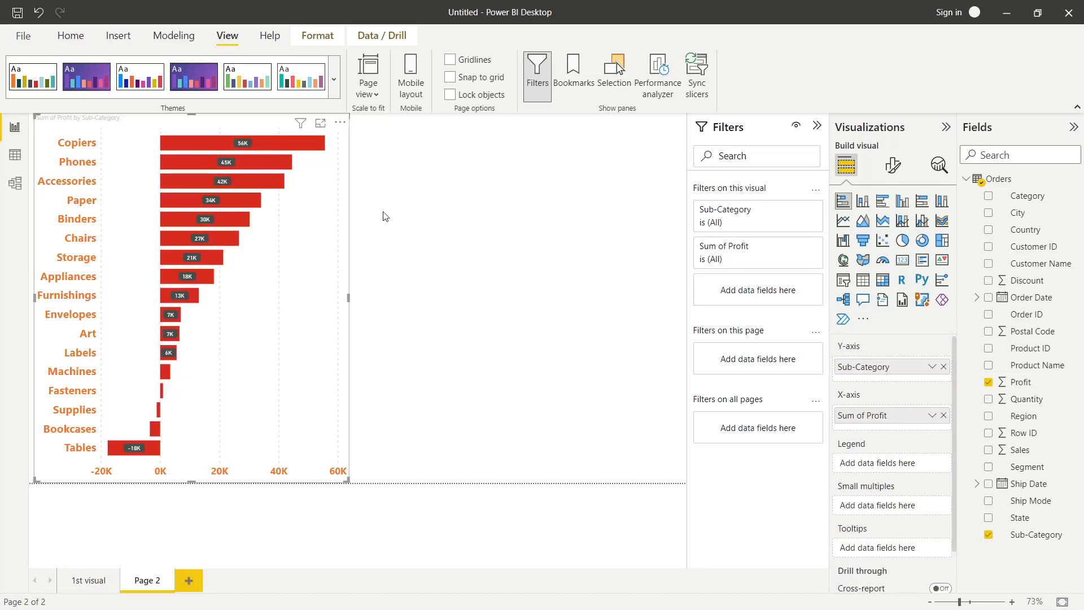
click(893, 167)
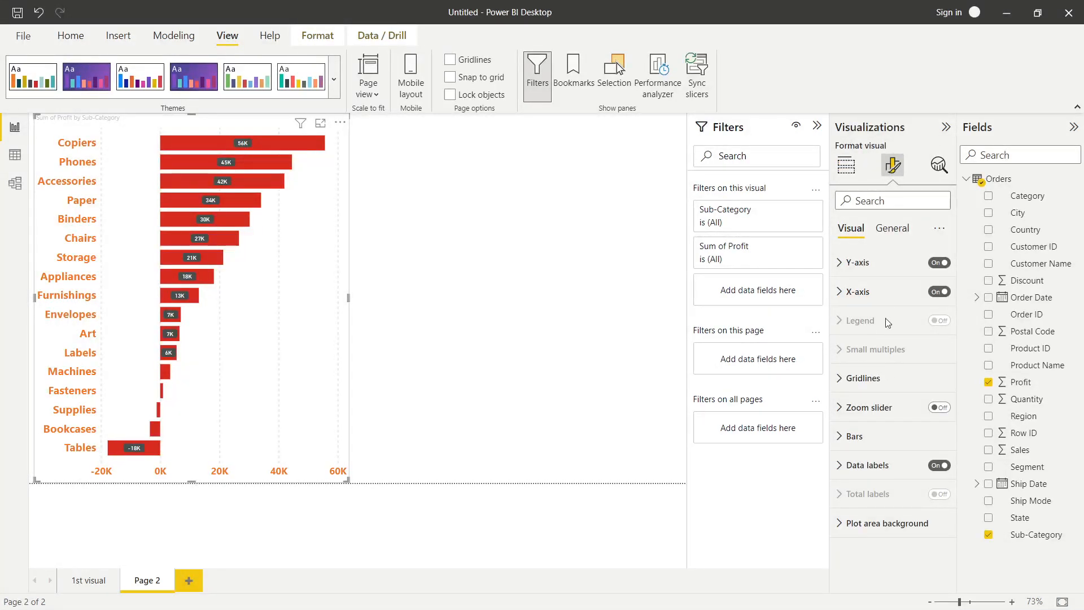
click(884, 234)
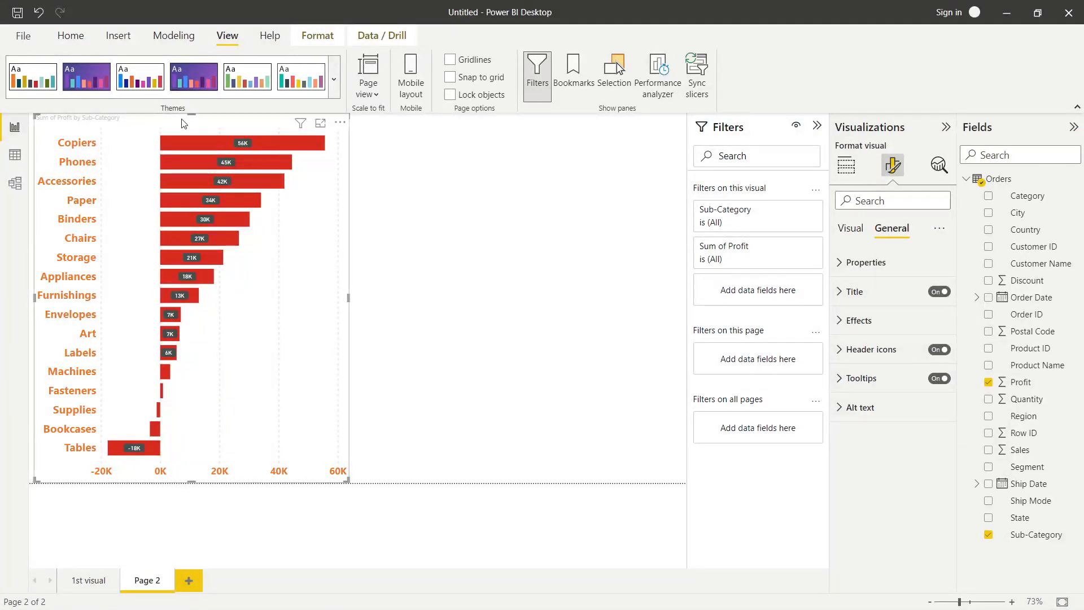
click(854, 291)
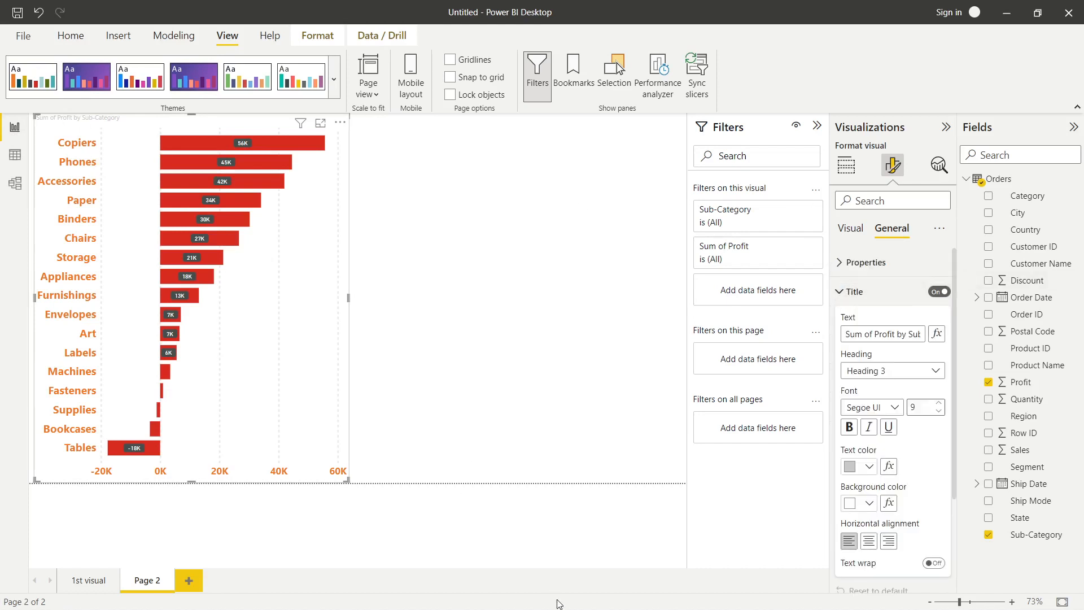
- Shorten the bar chart's title text to "Profit by Sub-Category"
click(876, 335)
key(BackSpace)
key(BackSpace)
key(BackSpace)
key(BackSpace)
key(BackSpace)
key(BackSpace)
key(BackSpace)
- Make the chart title bold and set its text colour to orange
click(849, 427)
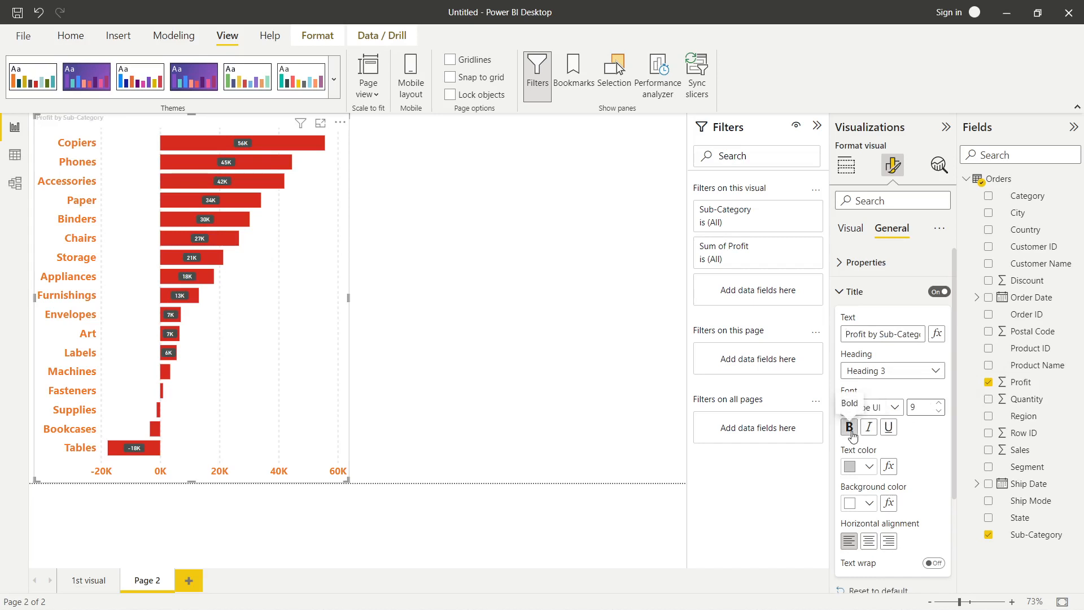
click(870, 467)
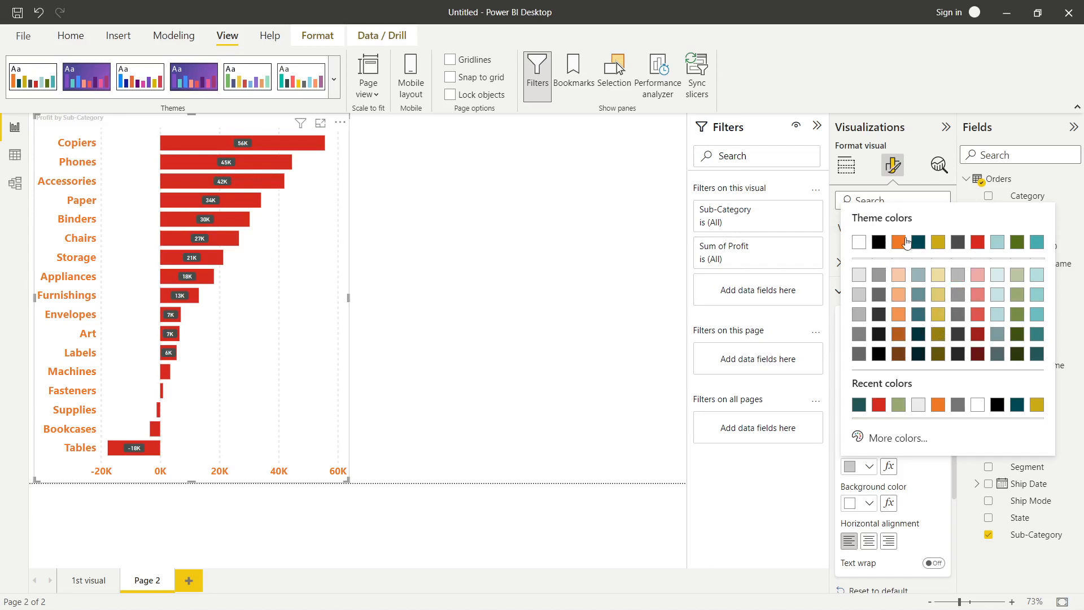
click(938, 408)
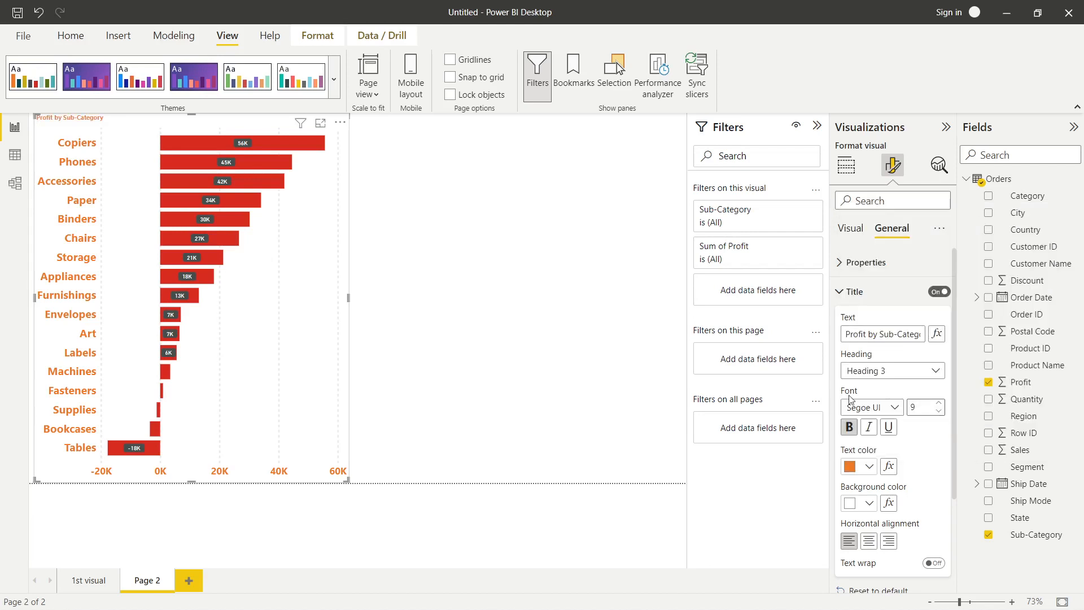
- Increase the chart title's font size to 24 and centre it horizontally
click(939, 405)
click(939, 405)
click(939, 404)
click(939, 405)
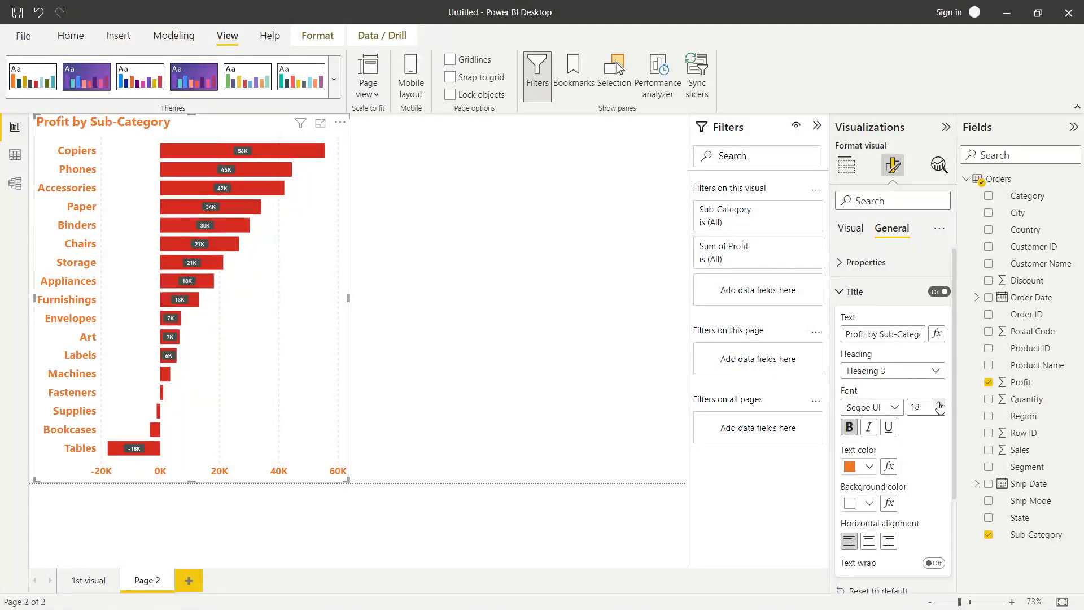
click(939, 405)
click(939, 404)
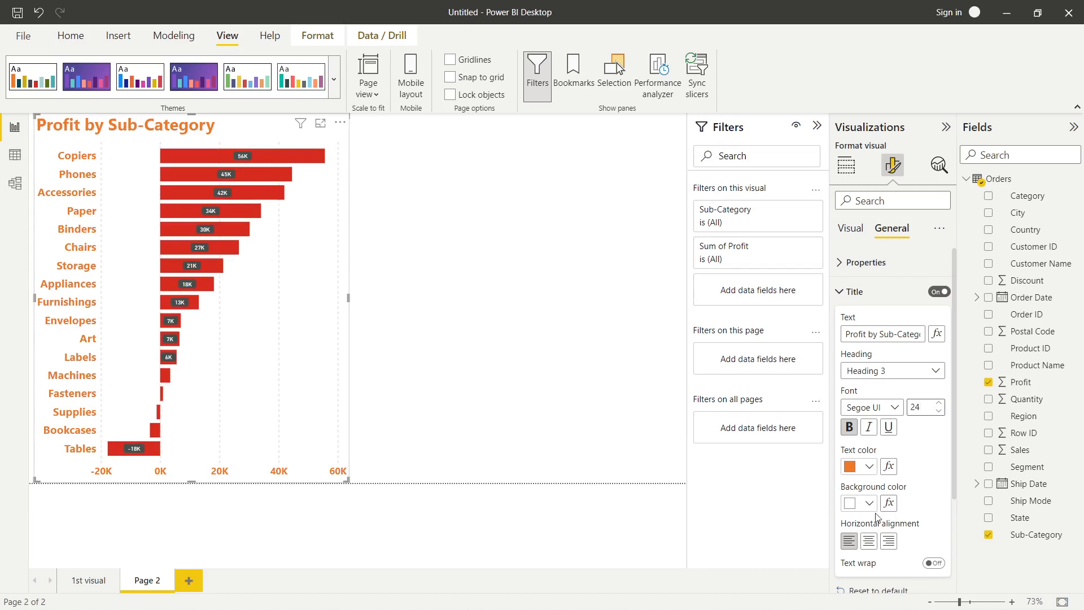
click(870, 542)
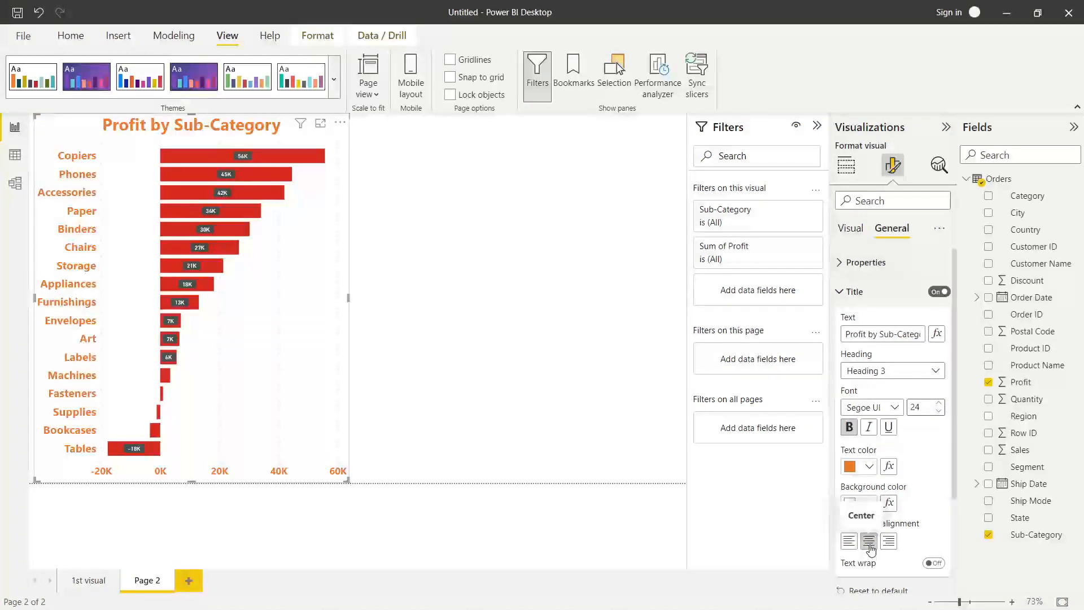
- Turn on the chart's background effect and set its colour to black
scroll(877, 476, down, 2)
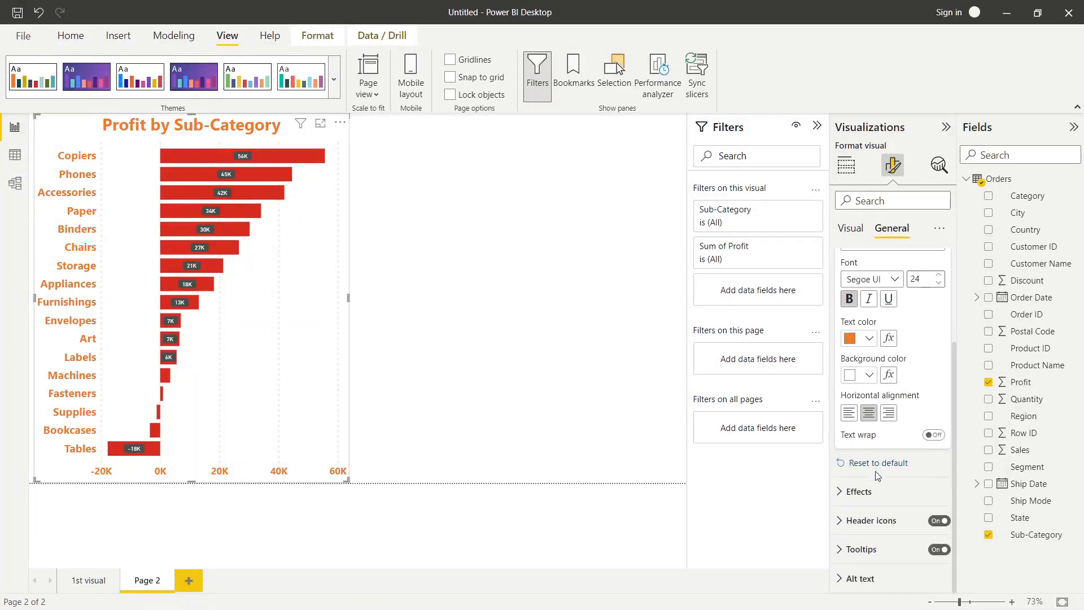
click(840, 492)
scroll(840, 497, down, 2)
scroll(840, 497, down, 1)
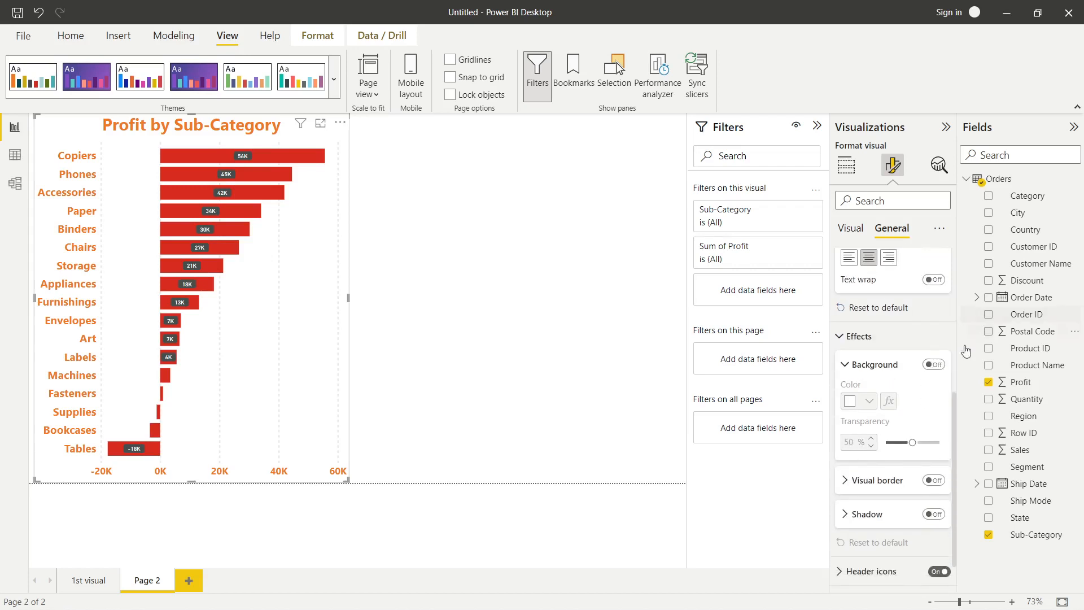
click(937, 367)
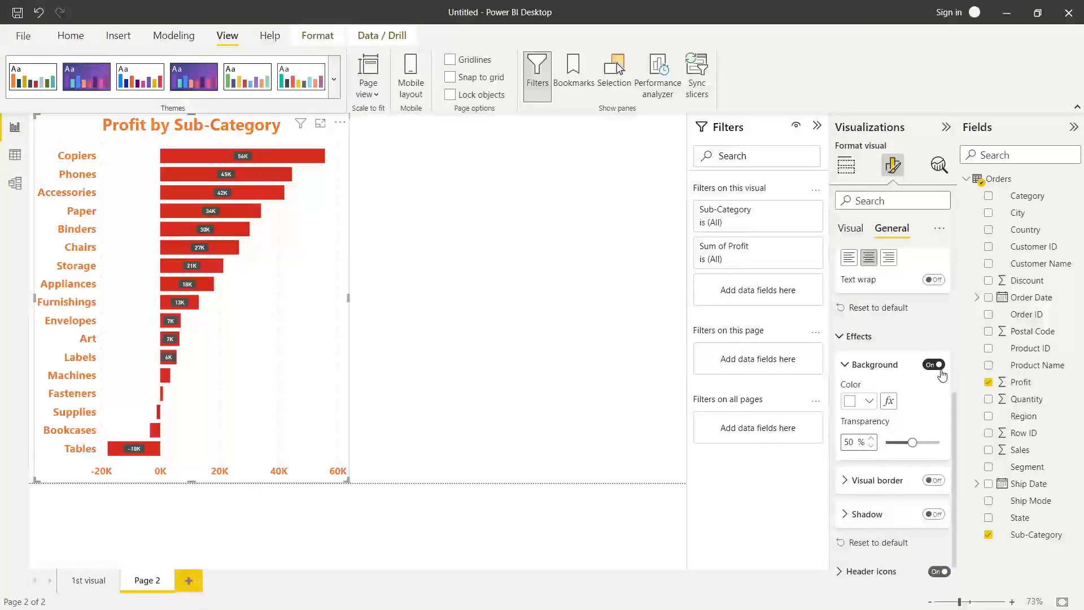
click(870, 401)
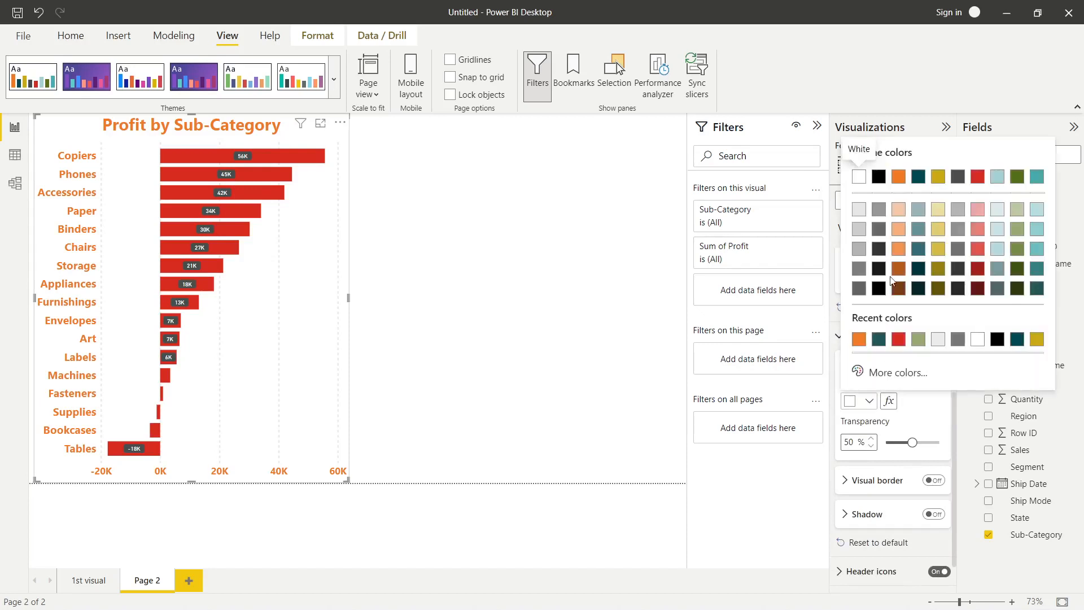
click(880, 178)
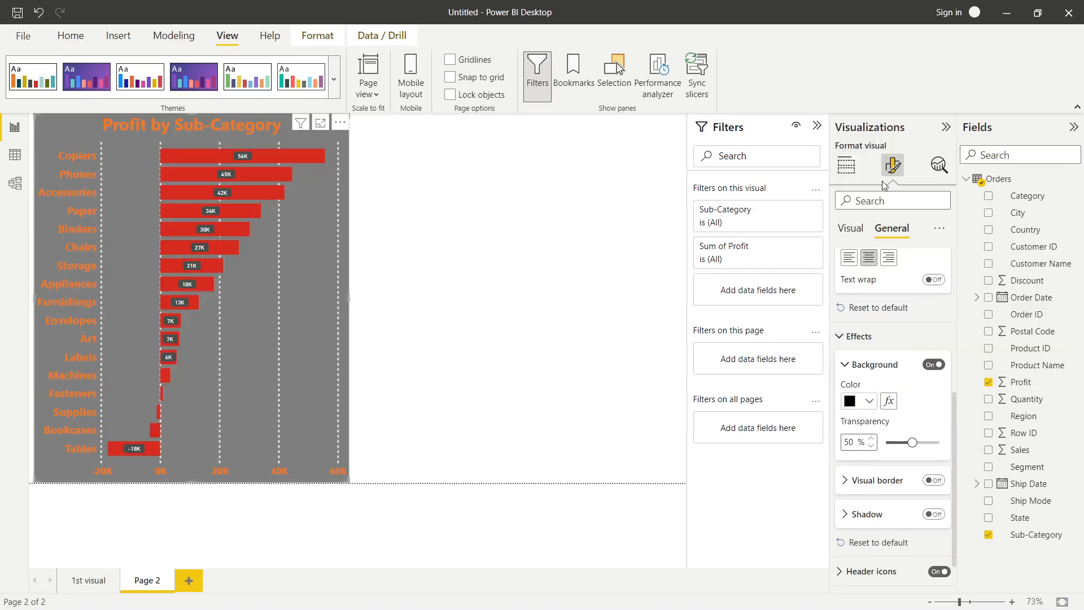
- Reduce the chart background's transparency to 0%
right_click(911, 444)
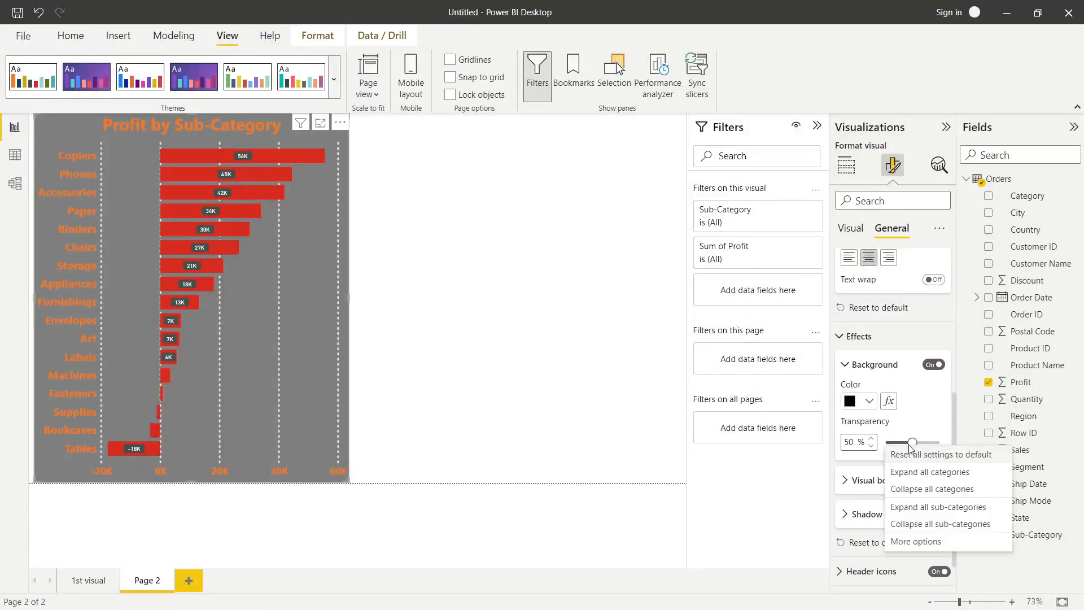
click(911, 444)
drag(912, 444, 864, 445)
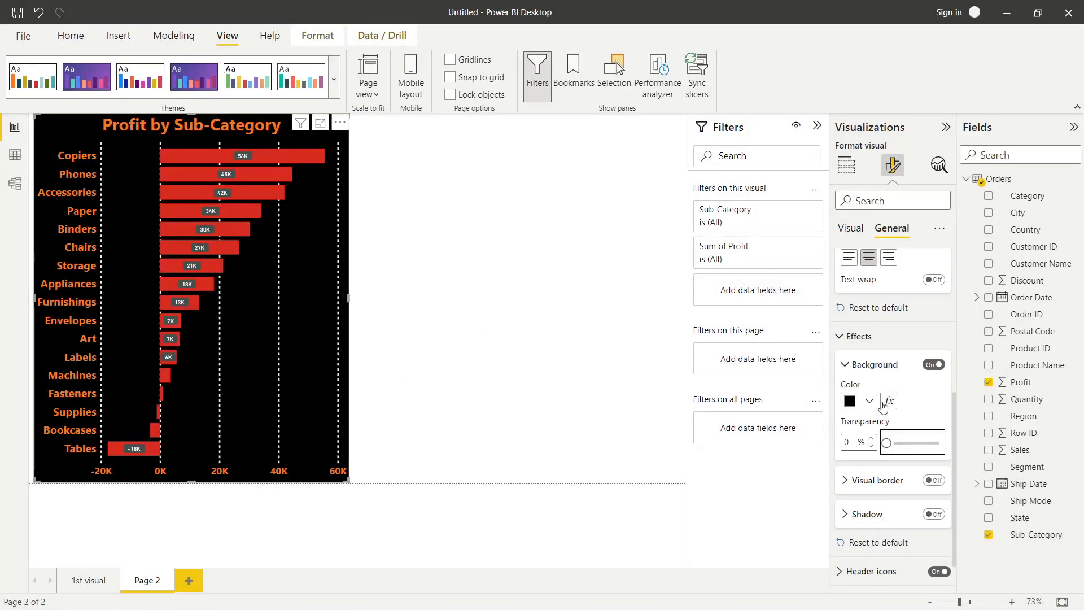
- Try the chart background at 96% transparency and return it to 0%
click(936, 442)
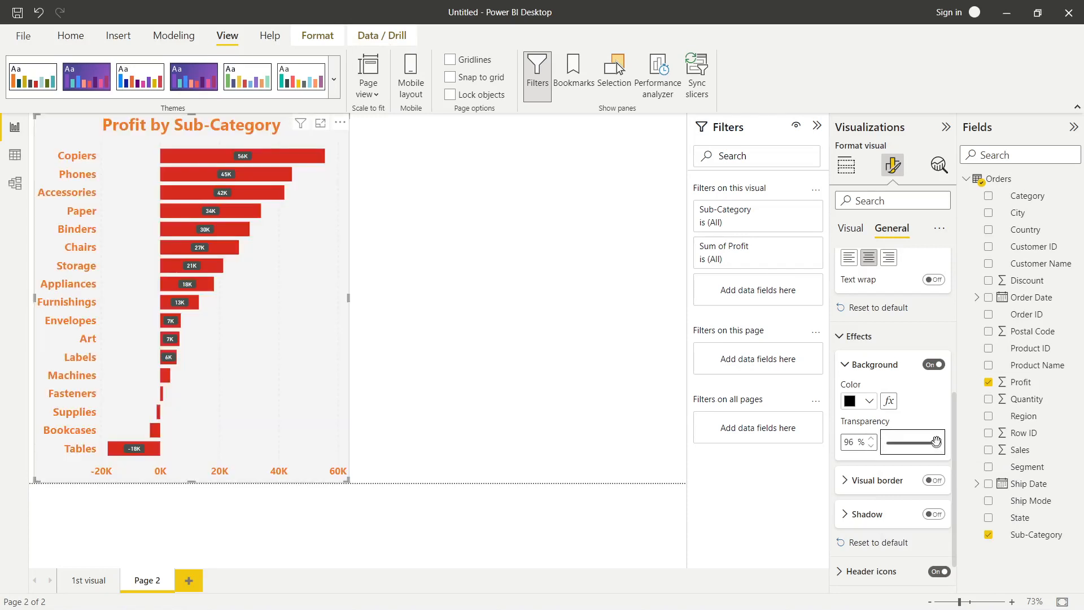
drag(936, 442, 859, 438)
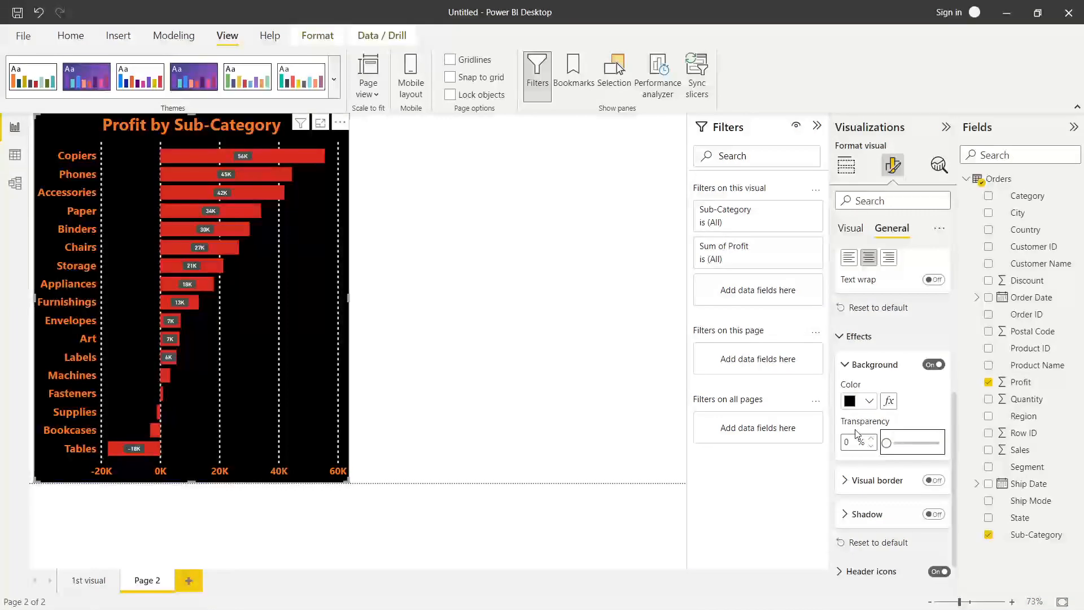
- Turn on the chart's visual border and set its rounded corners to 30 px
click(933, 480)
click(844, 481)
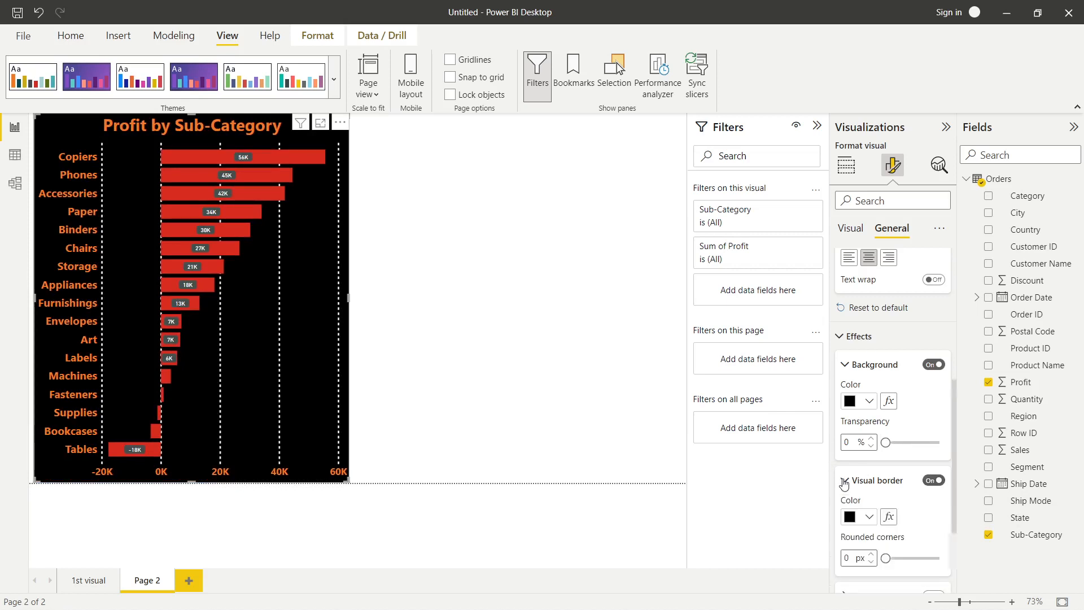
scroll(898, 497, down, 5)
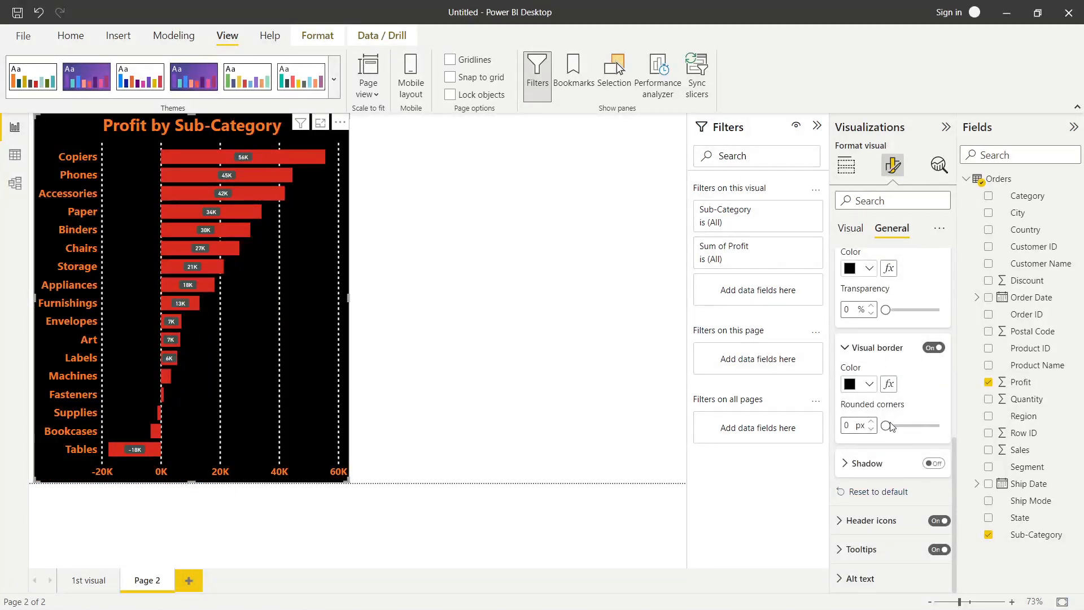
drag(891, 426, 974, 429)
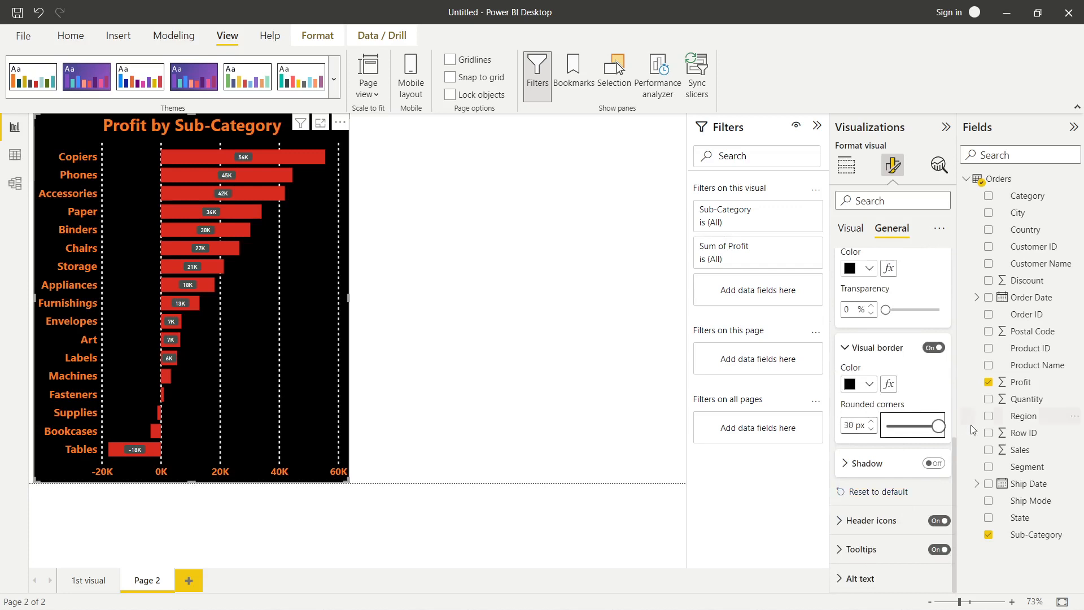
- Move the bar chart a short distance to the right on the report page and deselect it
click(368, 409)
drag(296, 250, 363, 280)
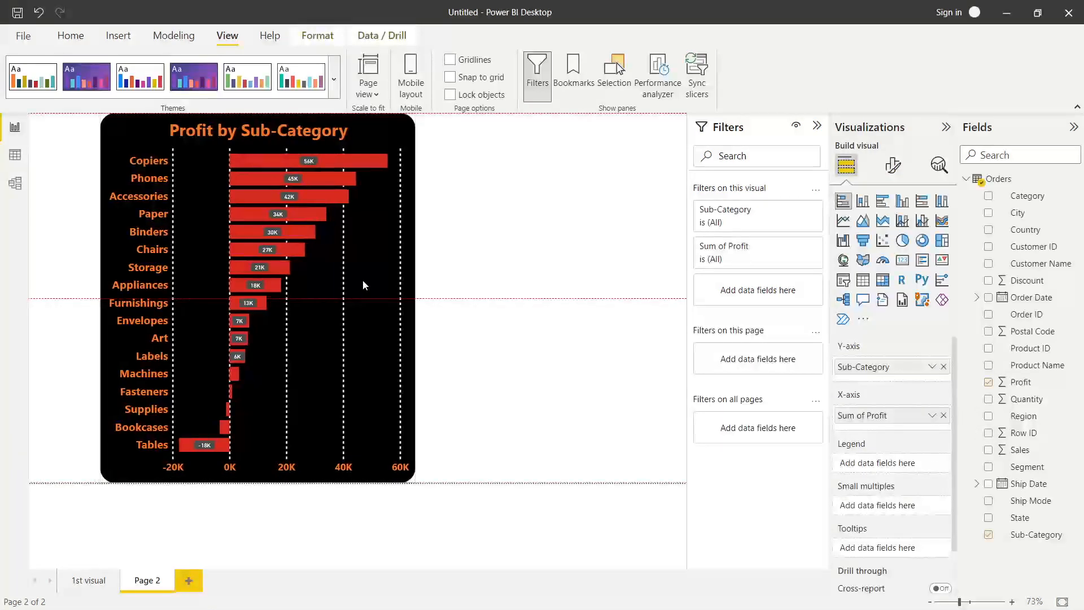
click(490, 274)
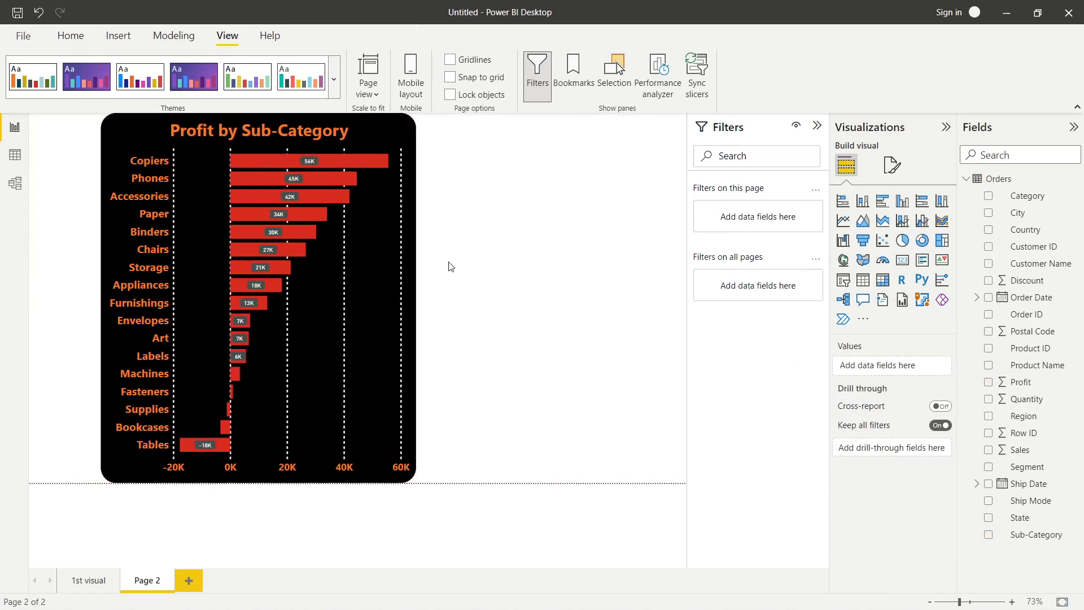
- Examine the chart's header icon colours and the list of individual icons, switching header icons off and back on
click(347, 266)
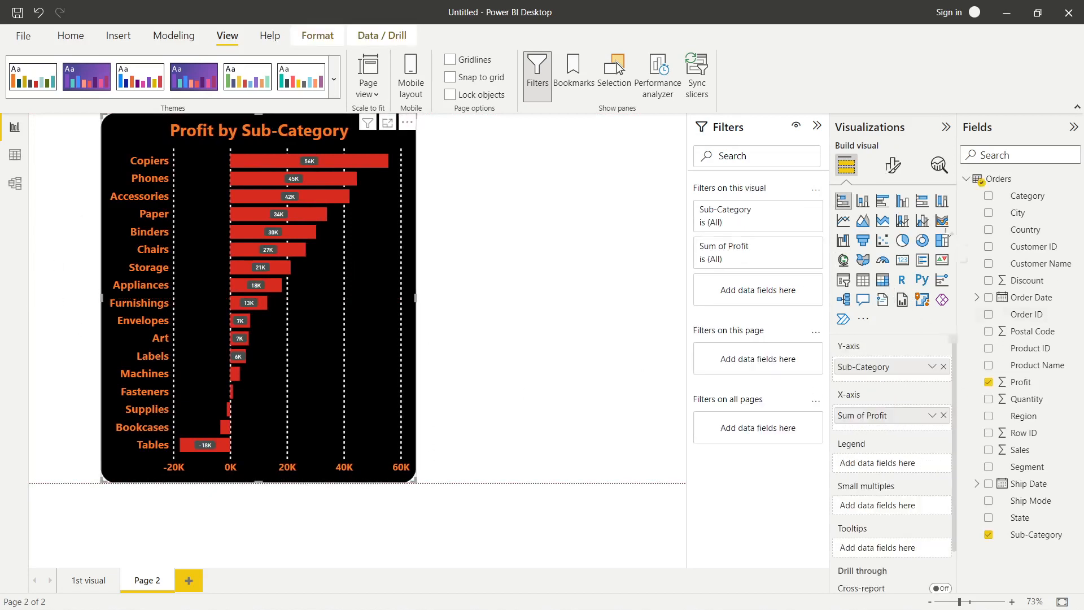
click(892, 165)
click(892, 228)
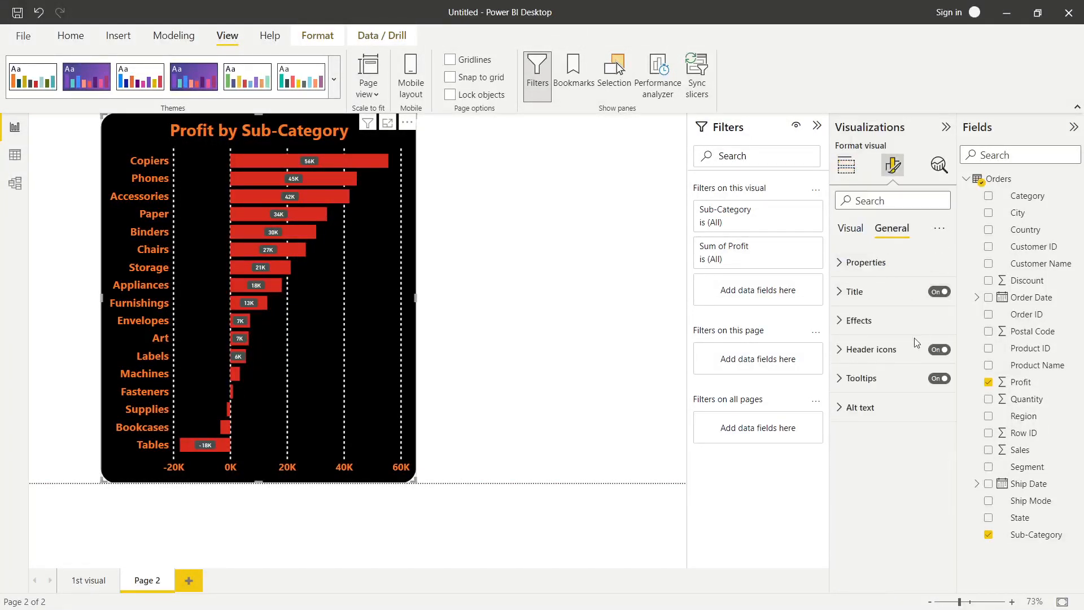
click(839, 350)
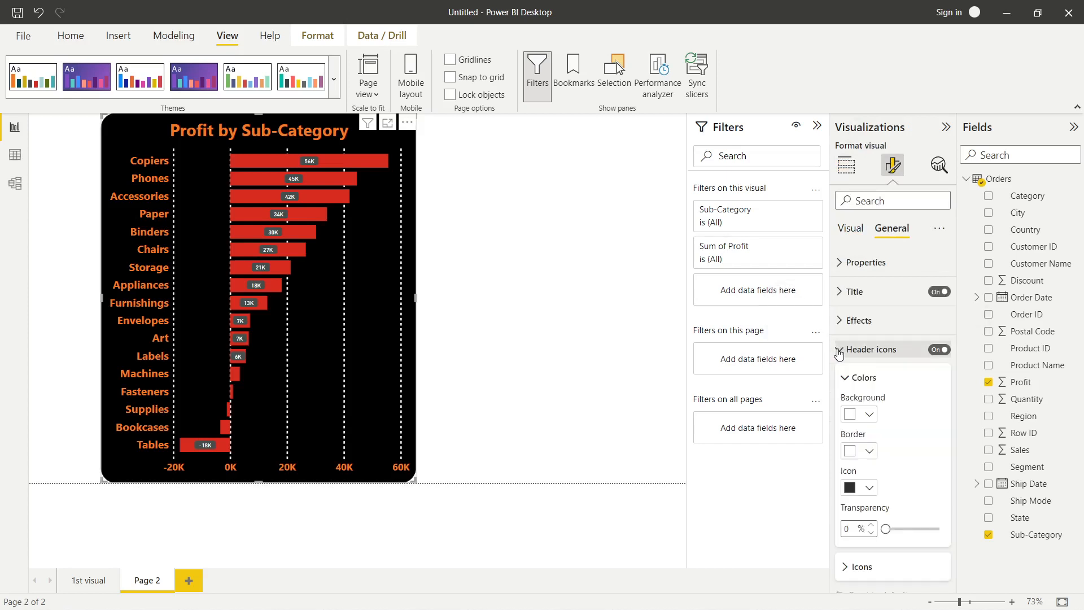
click(938, 351)
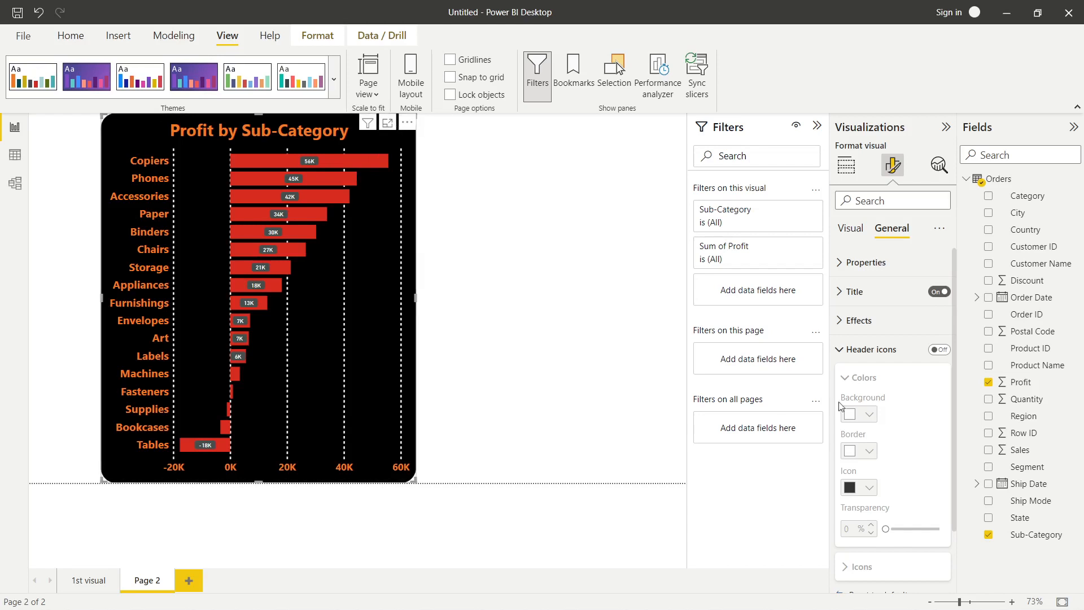
click(942, 350)
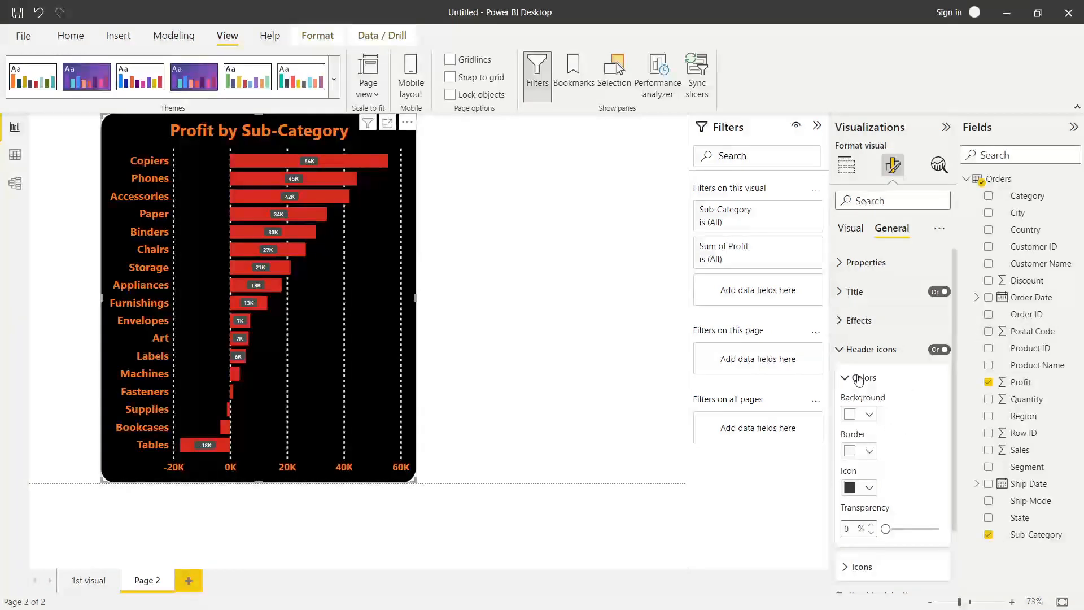
scroll(915, 493, down, 1)
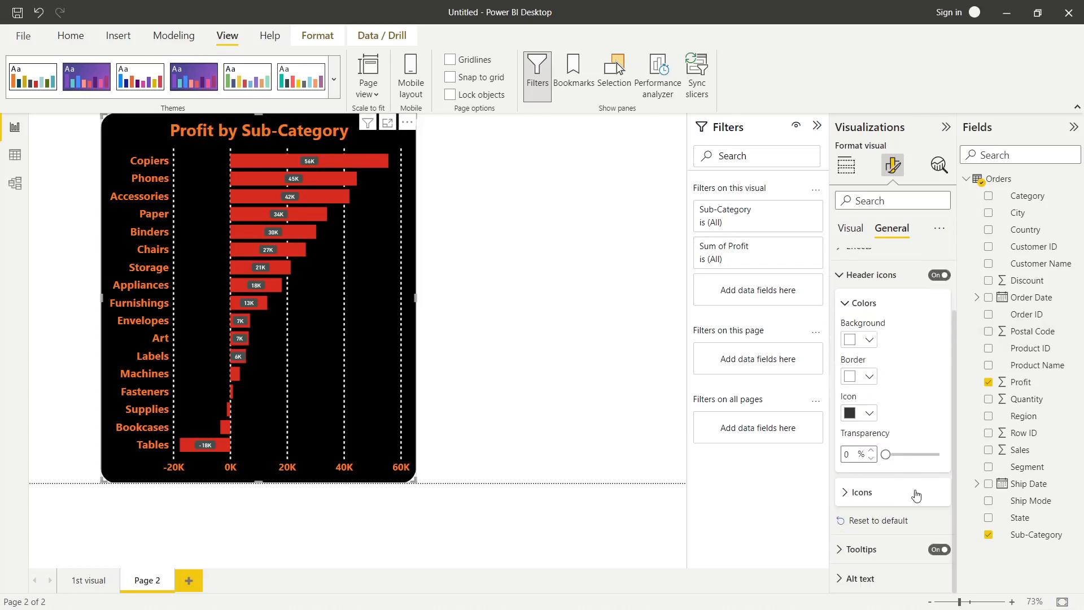
click(845, 503)
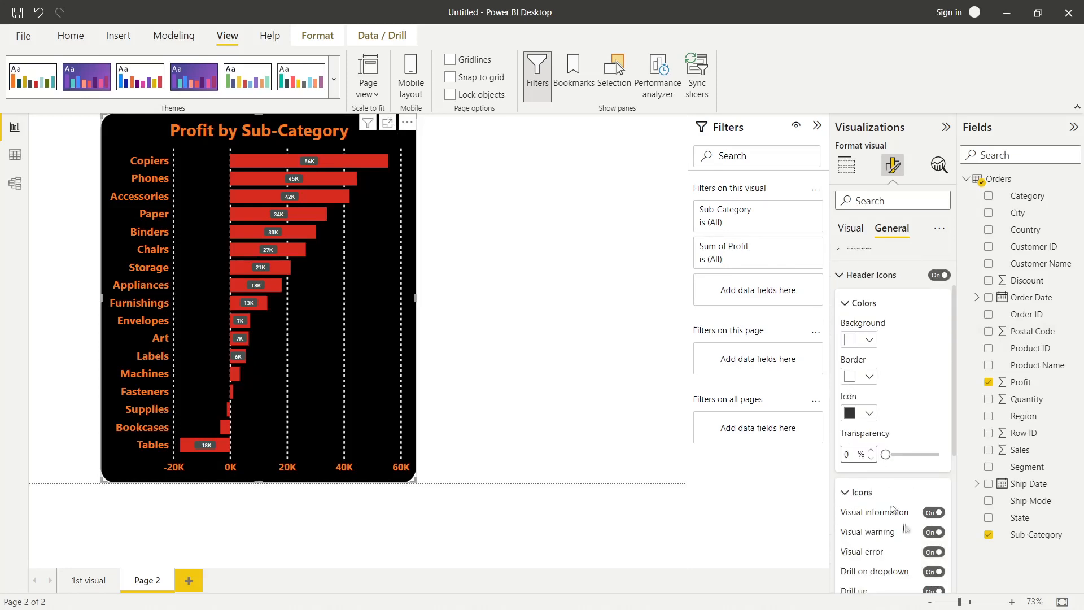
scroll(906, 529, down, 1)
scroll(906, 529, down, 3)
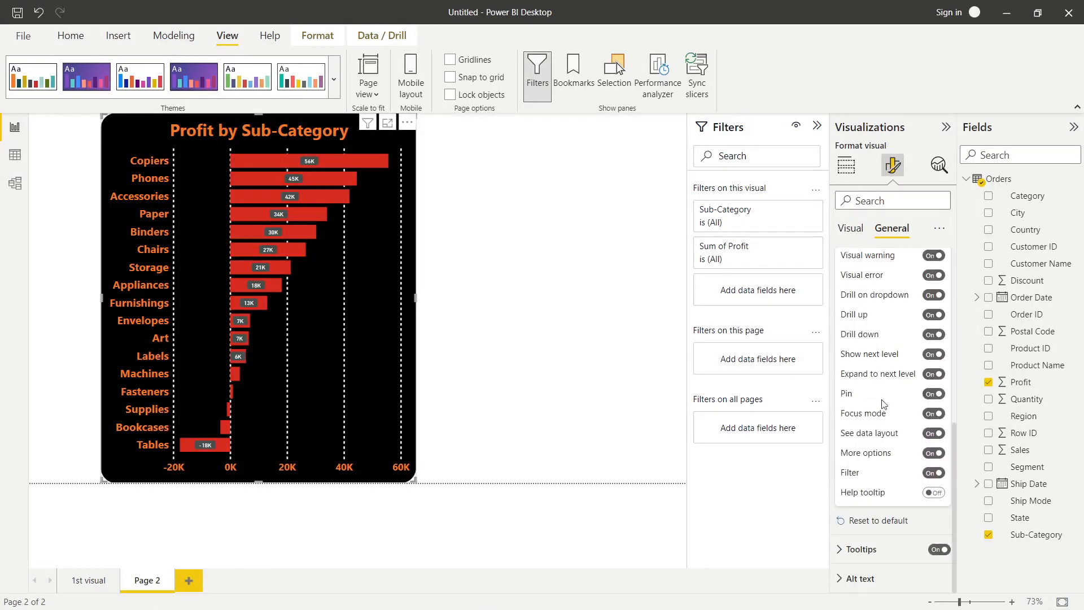
- Examine the chart's tooltip options and the Copiers bar's tooltip, switching tooltips off and back on
click(841, 548)
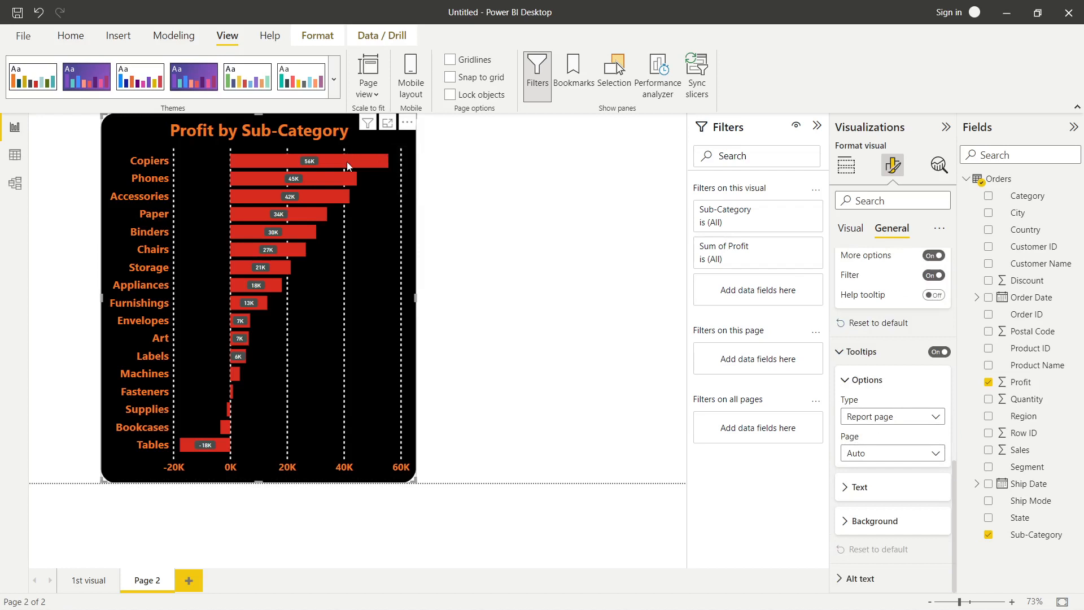
mouse_move(348, 166)
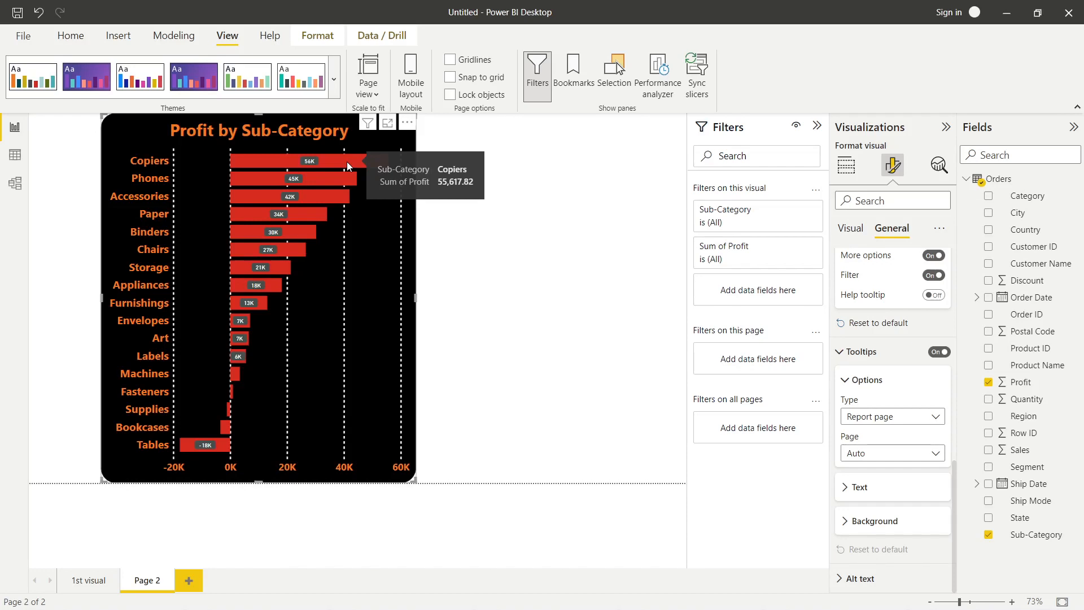
click(347, 162)
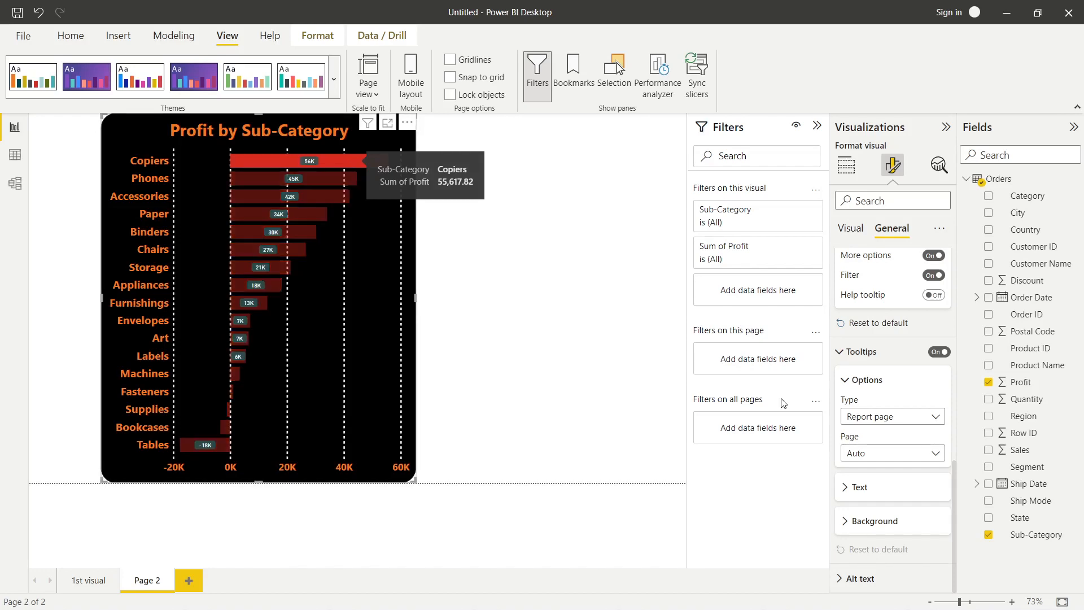
click(941, 353)
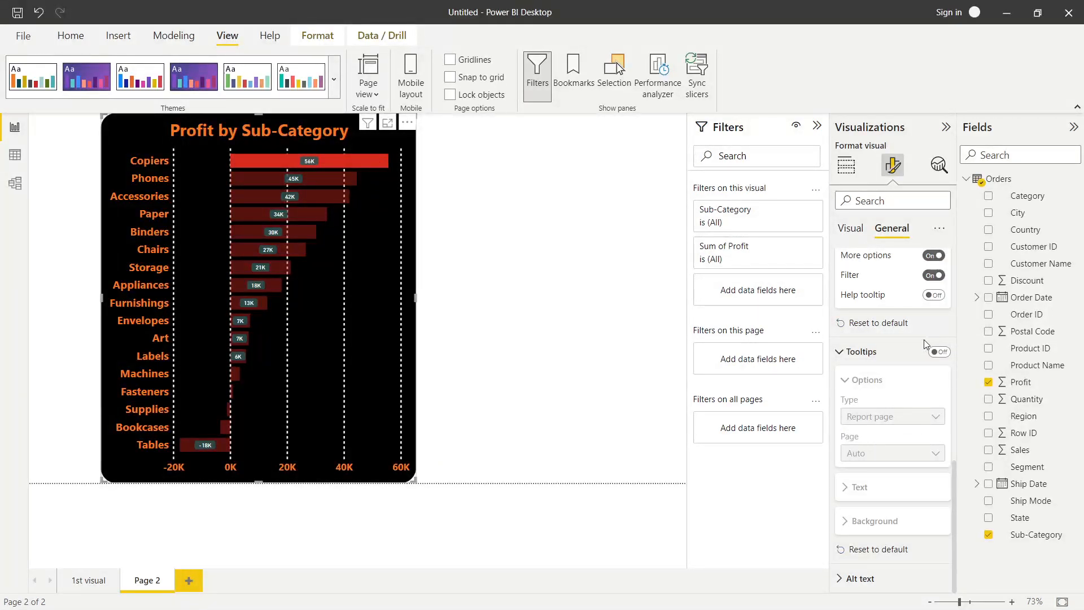
click(940, 352)
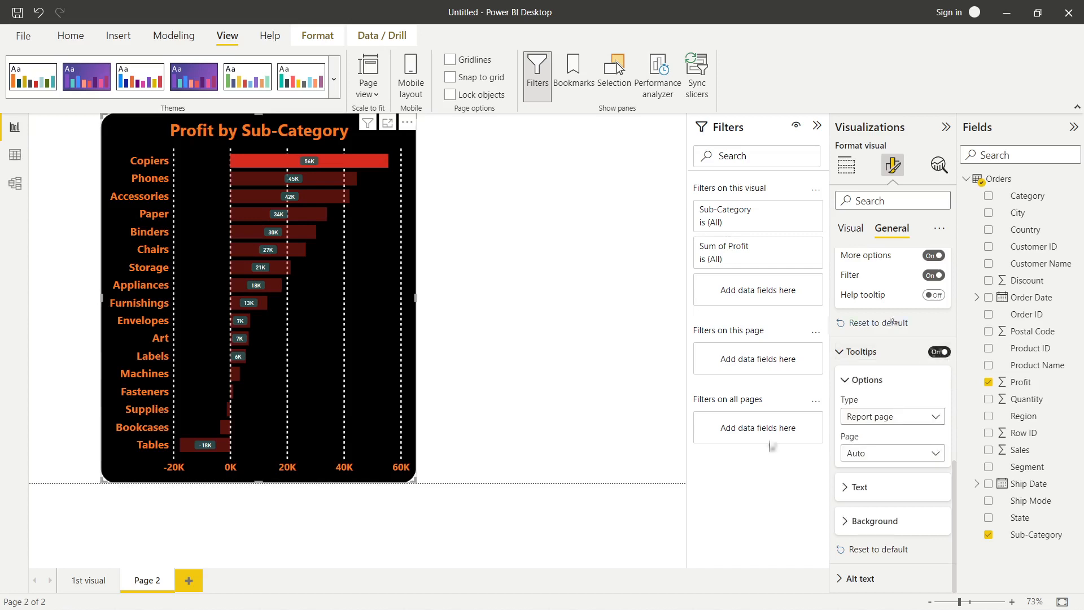
click(342, 316)
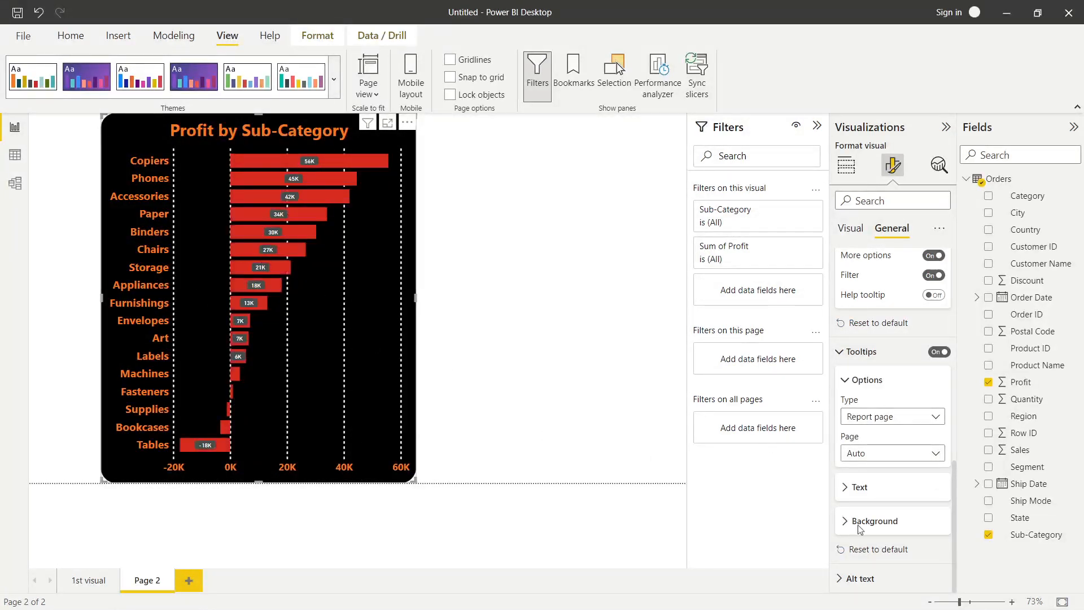
- Set the chart's tooltip text to font size 12 and make it bold
click(846, 381)
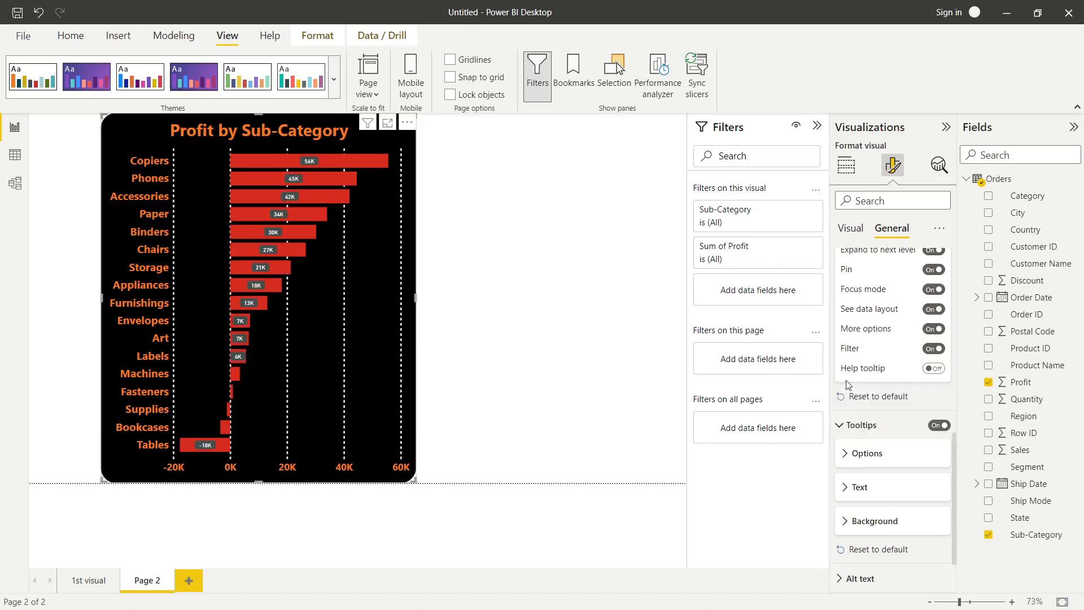
click(853, 487)
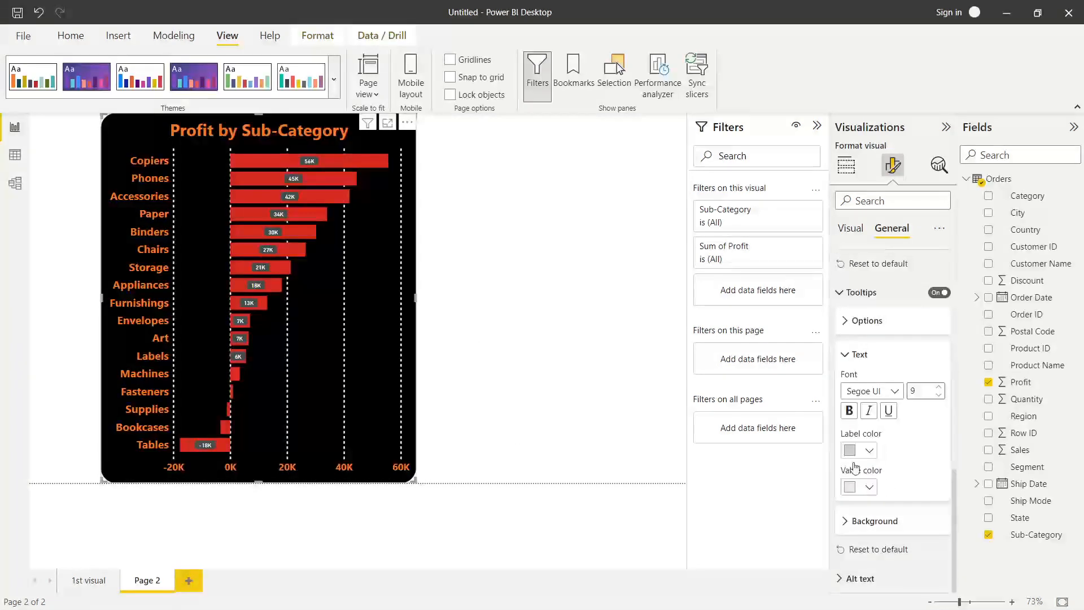
click(940, 388)
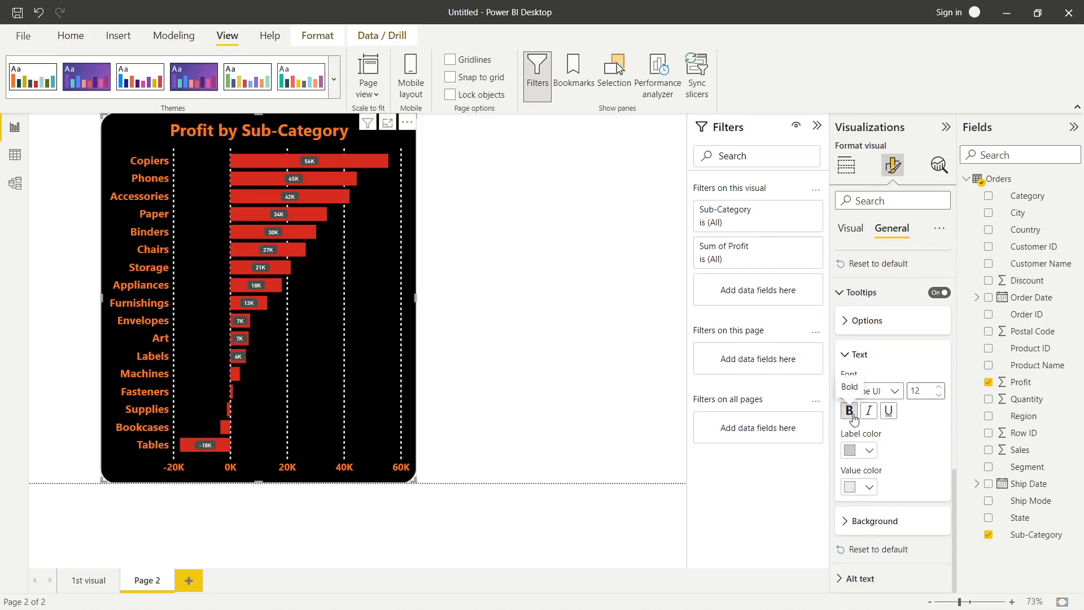
click(849, 411)
- Set both the tooltip's label colour and its value colour to dark teal
click(870, 455)
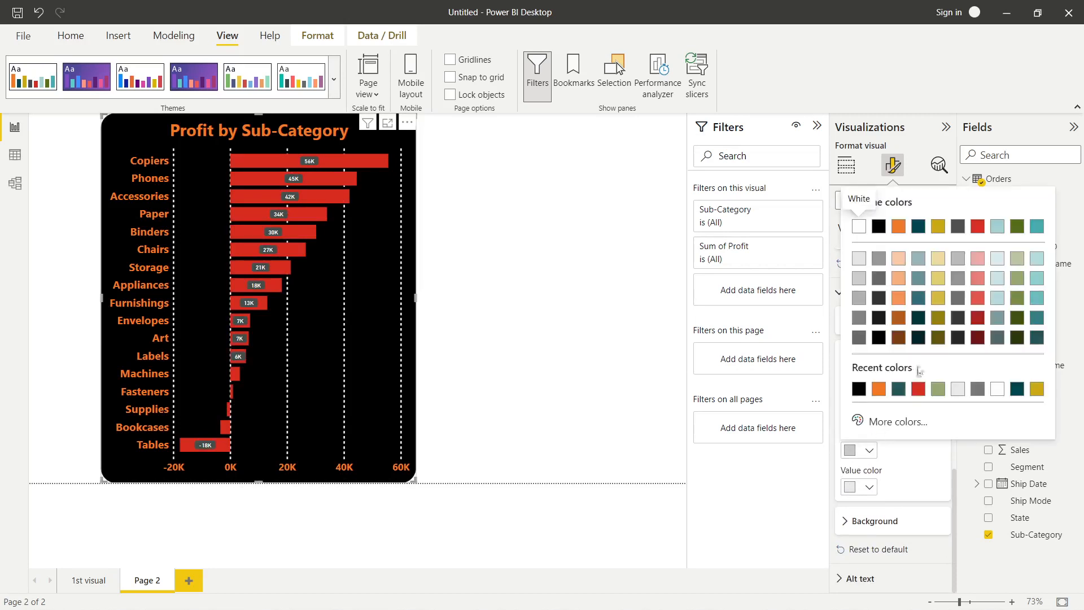
click(899, 388)
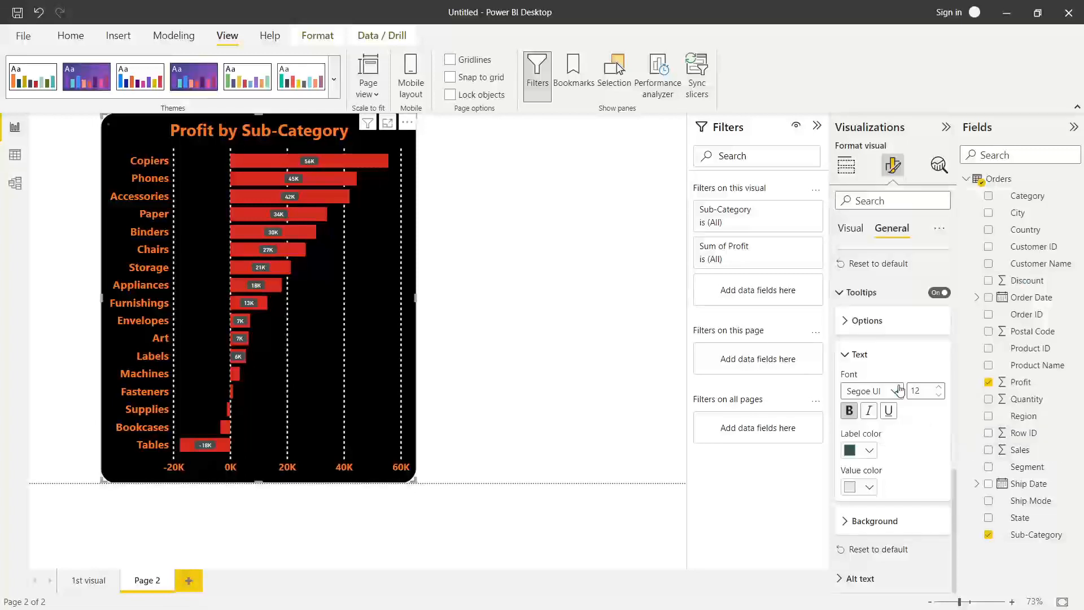
click(873, 486)
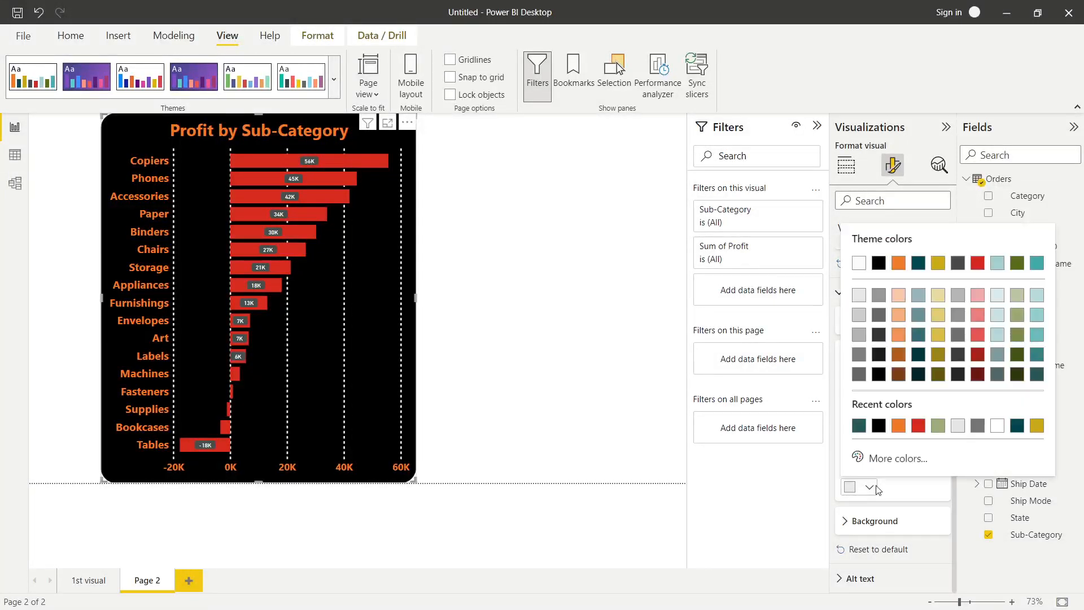
click(867, 427)
mouse_move(370, 156)
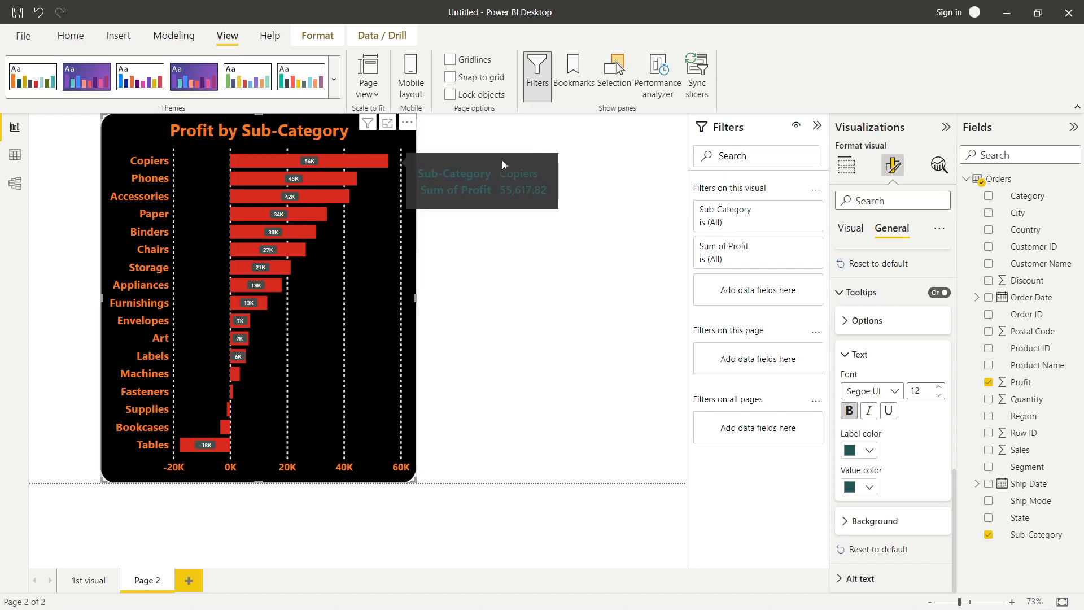
- Set the tooltip's background colour to orange
click(852, 520)
scroll(906, 501, down, 2)
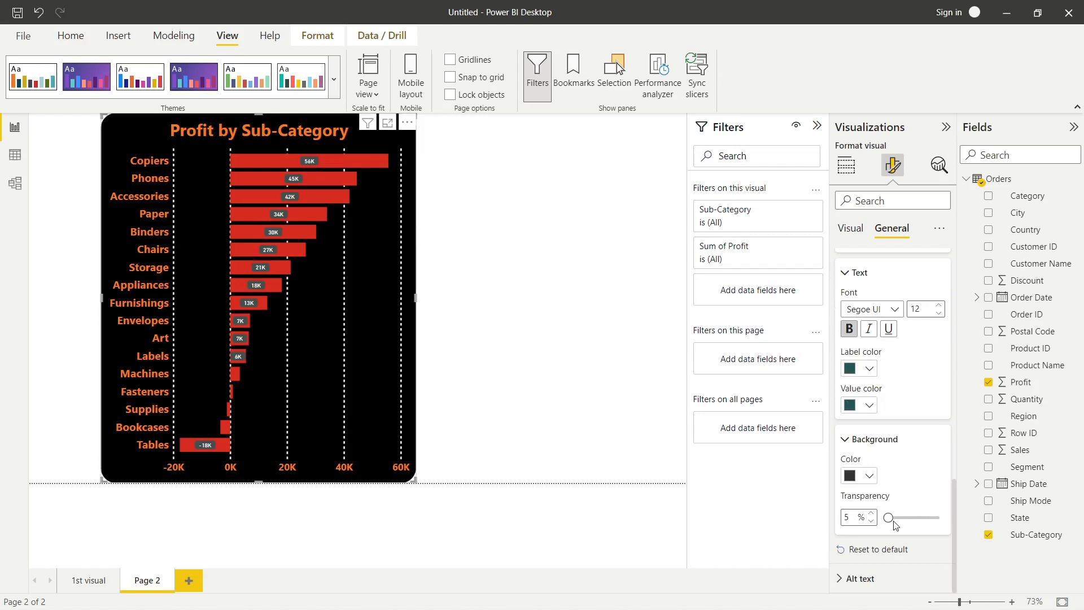
click(870, 476)
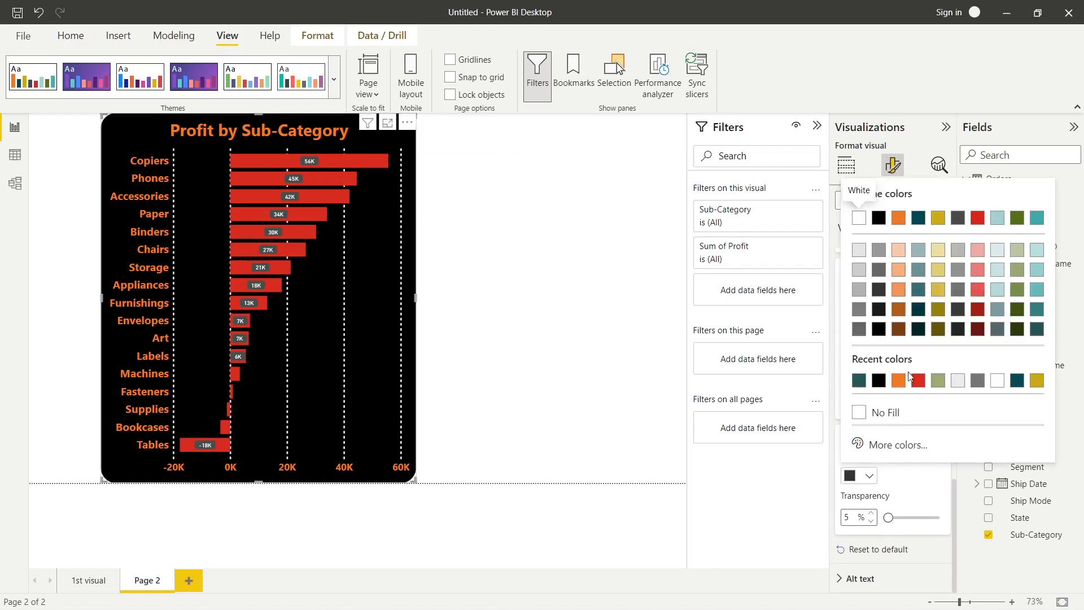
click(903, 385)
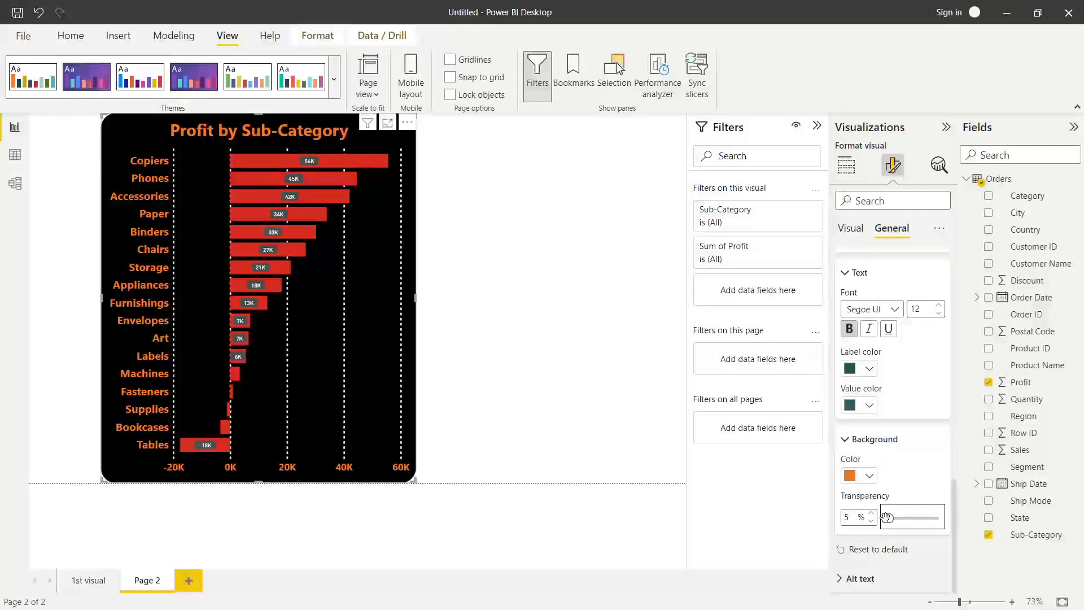
right_click(838, 518)
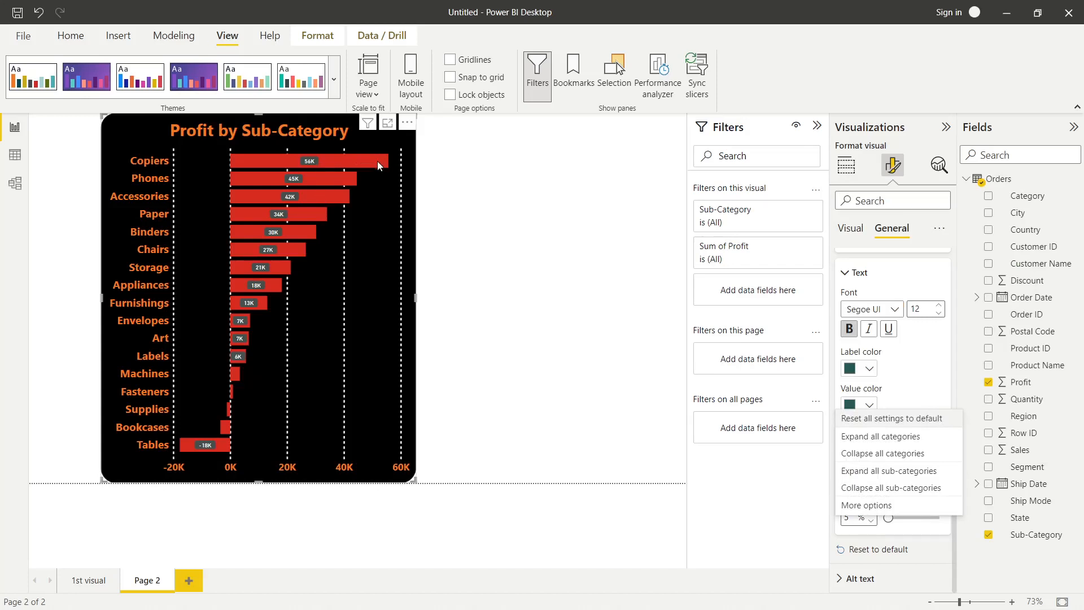
click(826, 566)
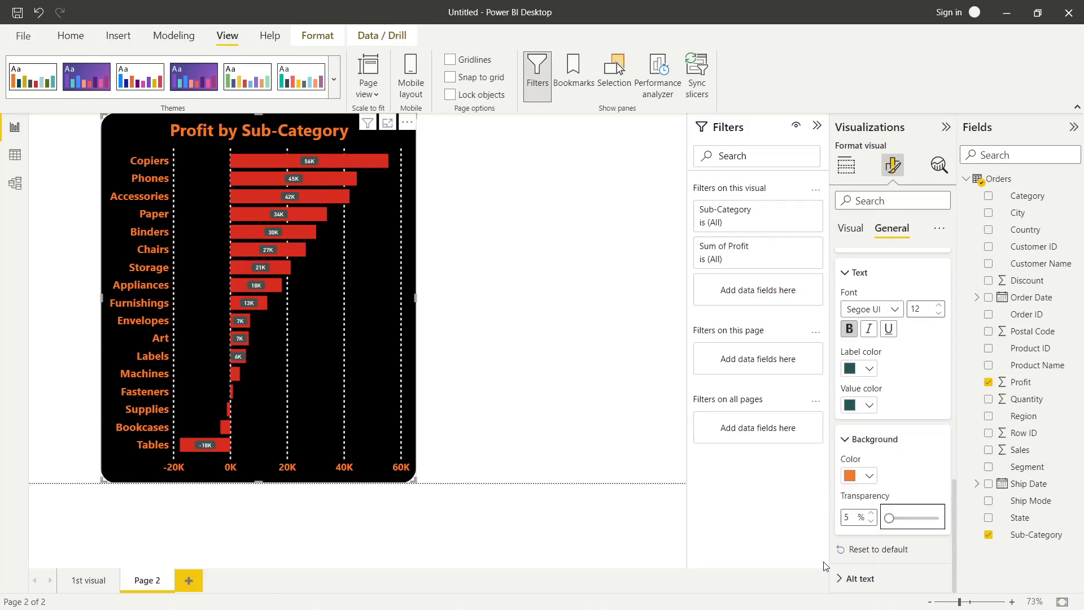
right_click(885, 520)
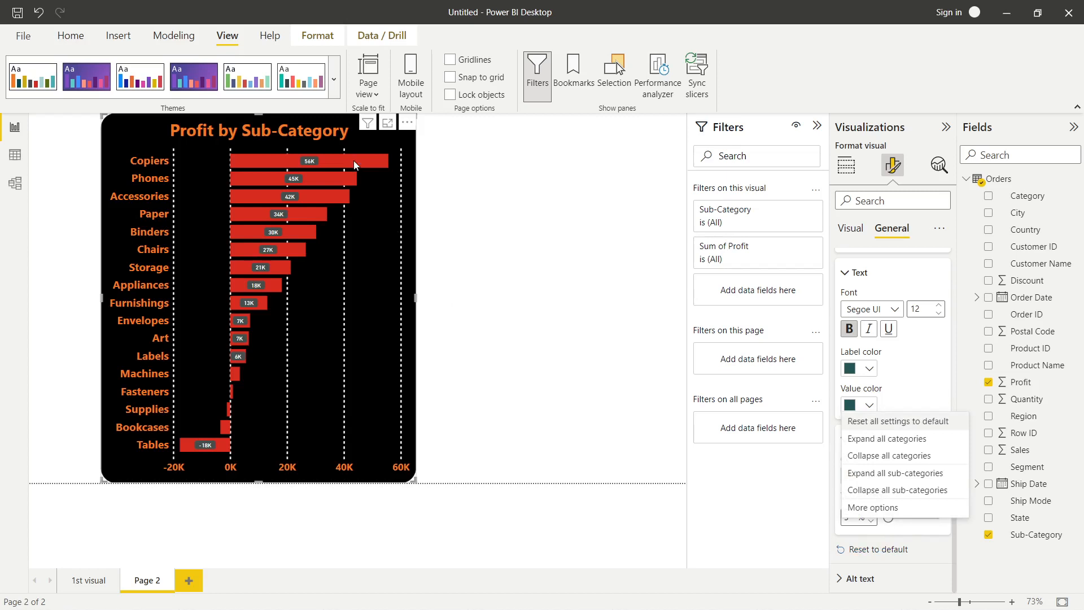
click(757, 486)
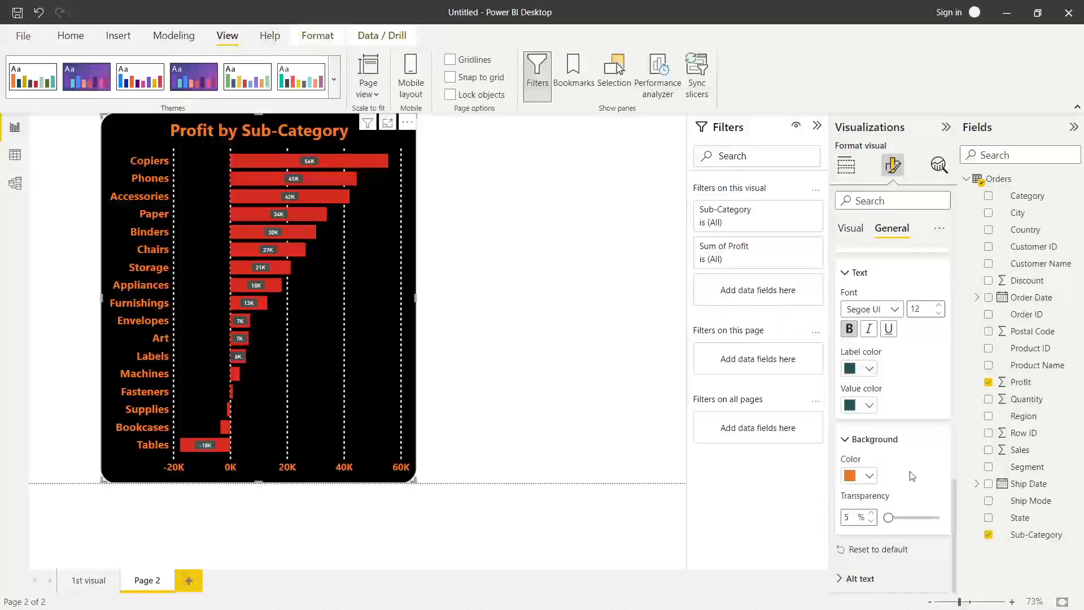
- Turn off the vertical gridlines of the profit by sub-category bar chart
scroll(884, 433, up, 3)
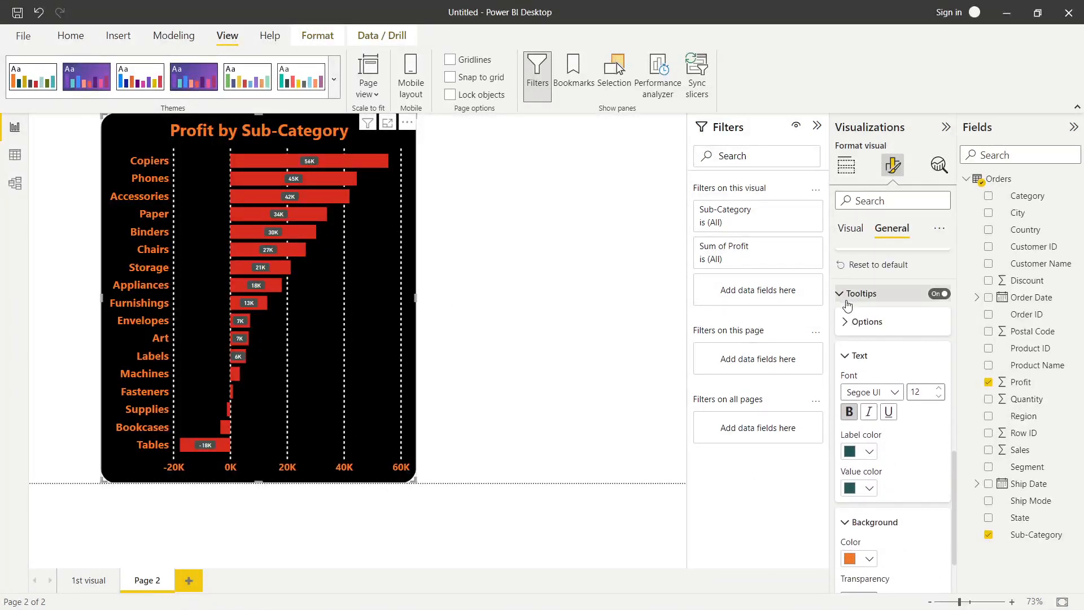
click(840, 296)
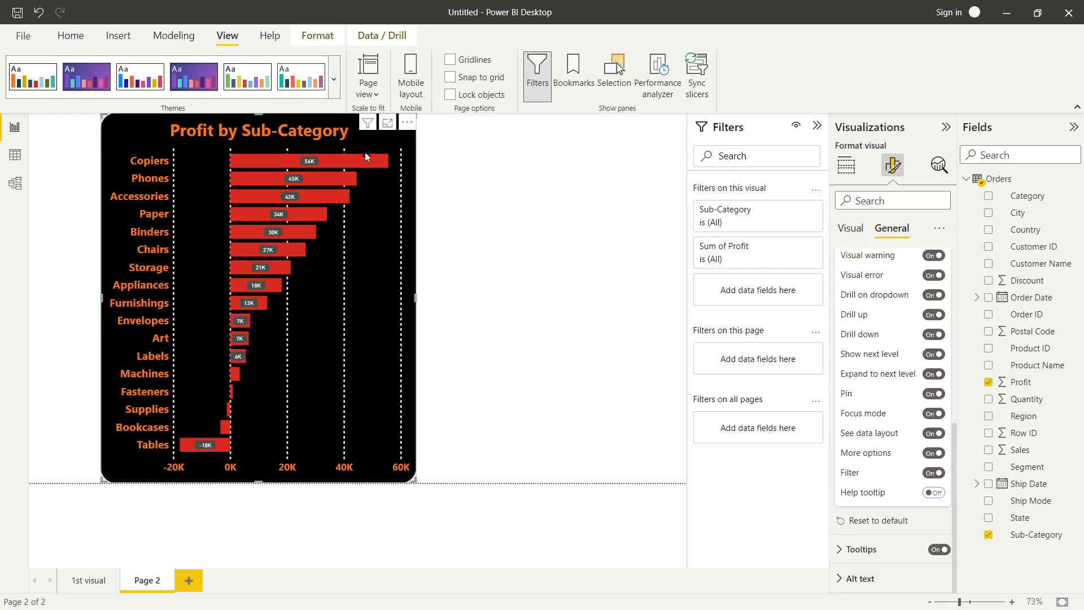
mouse_move(366, 158)
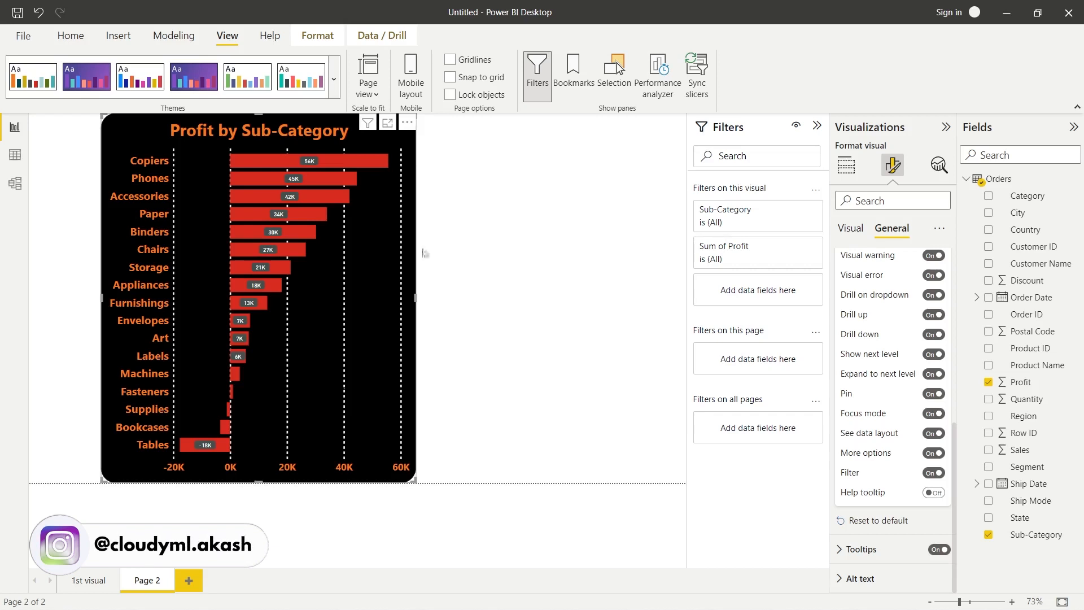
click(845, 231)
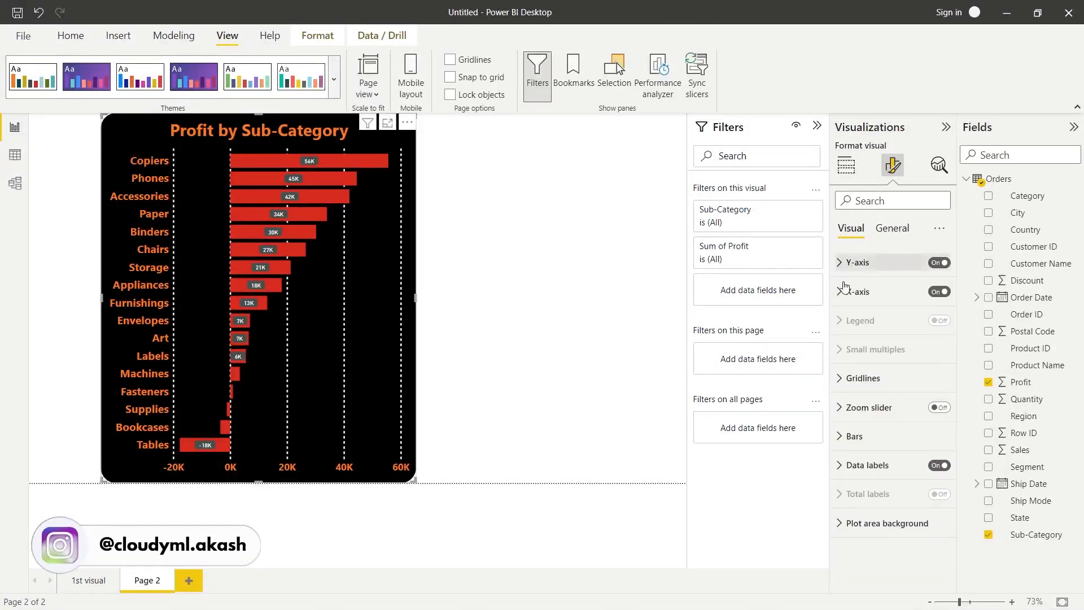
click(843, 379)
click(932, 417)
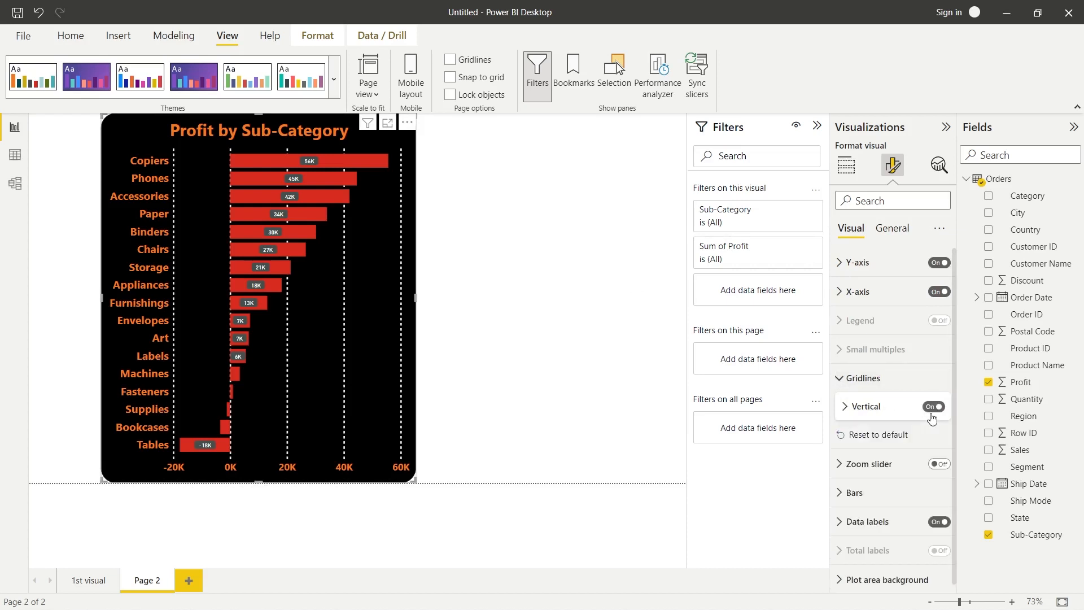
click(931, 416)
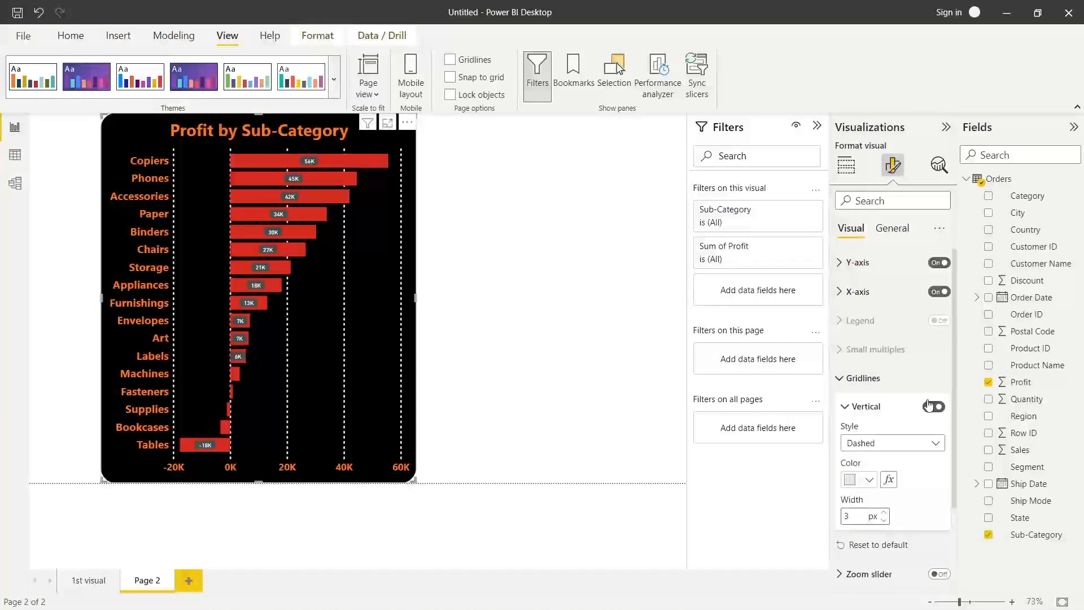
click(930, 412)
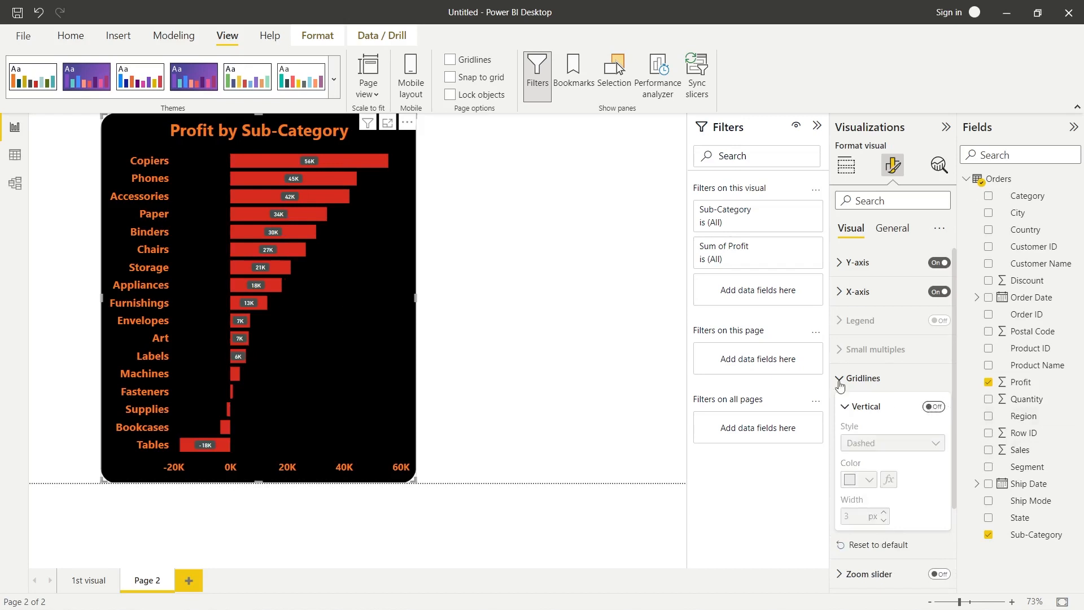
click(444, 390)
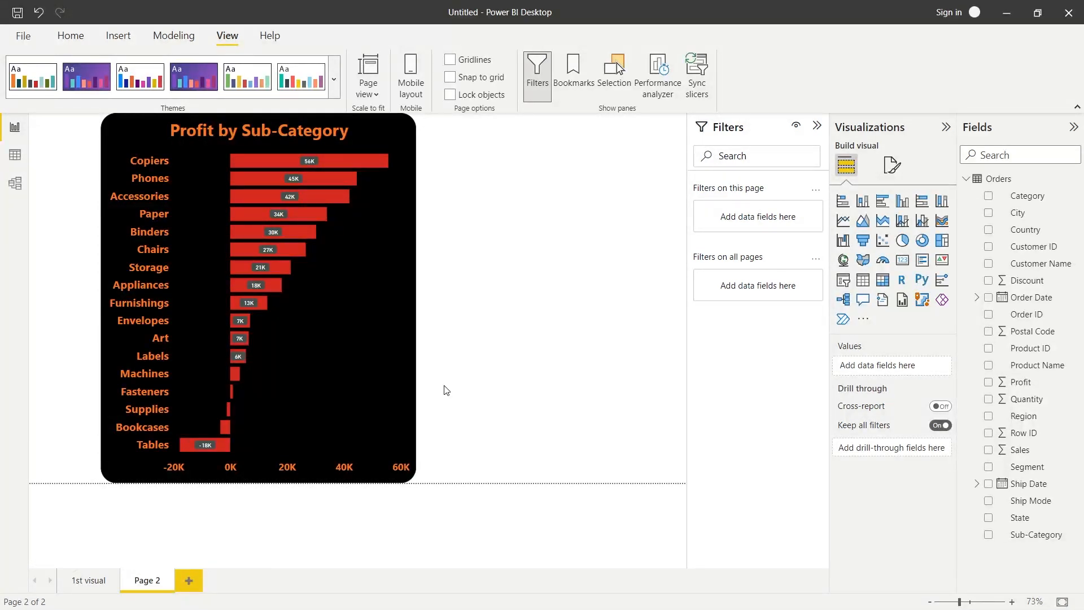
- Move the bar chart to the page's left edge and add a stacked column version of it to its right
click(338, 336)
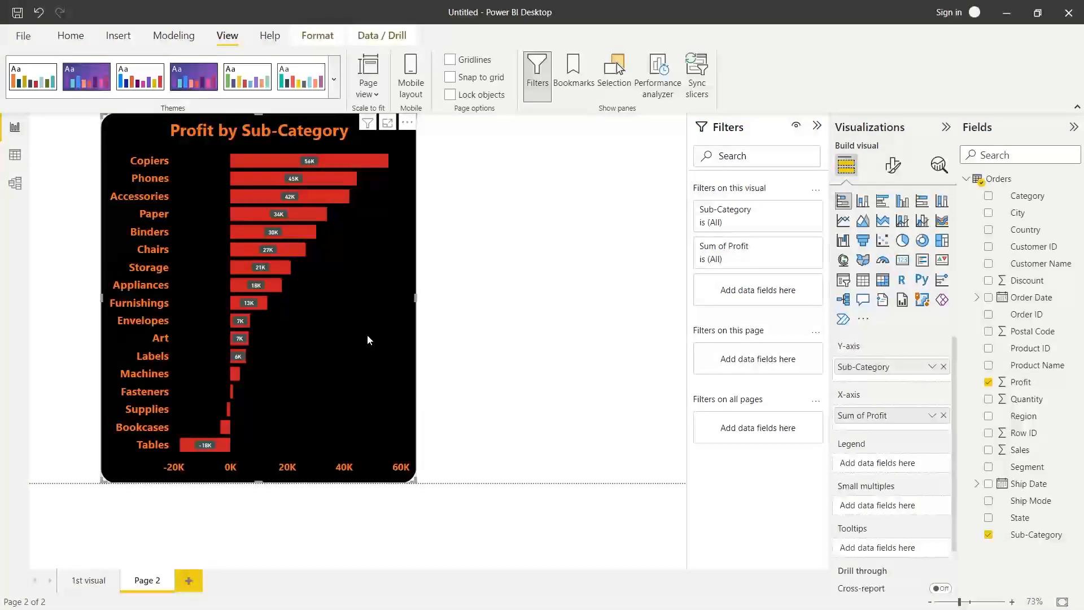
drag(367, 339, 299, 339)
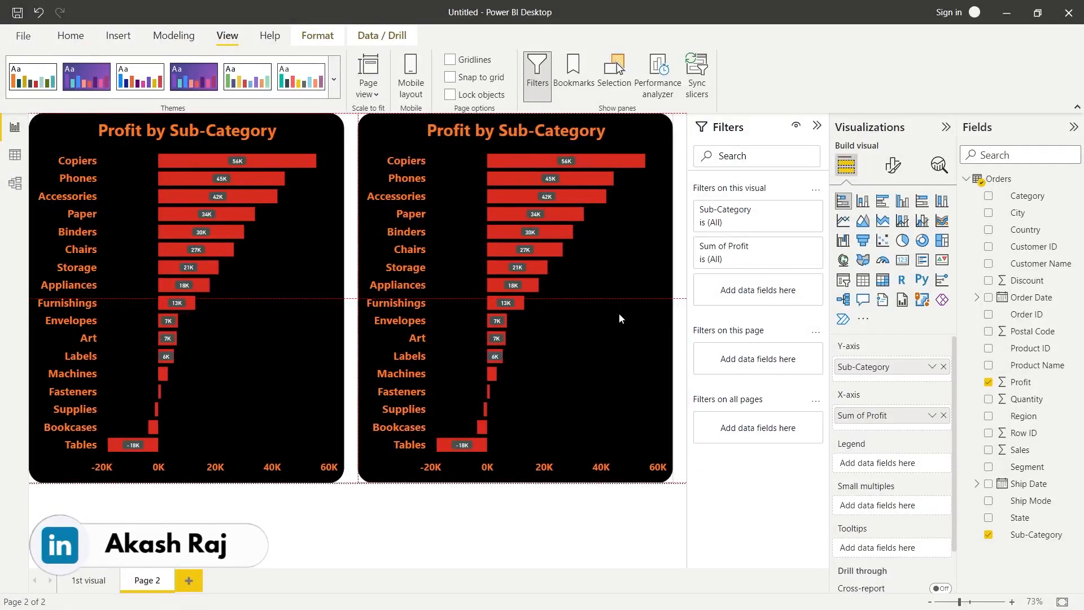
click(865, 203)
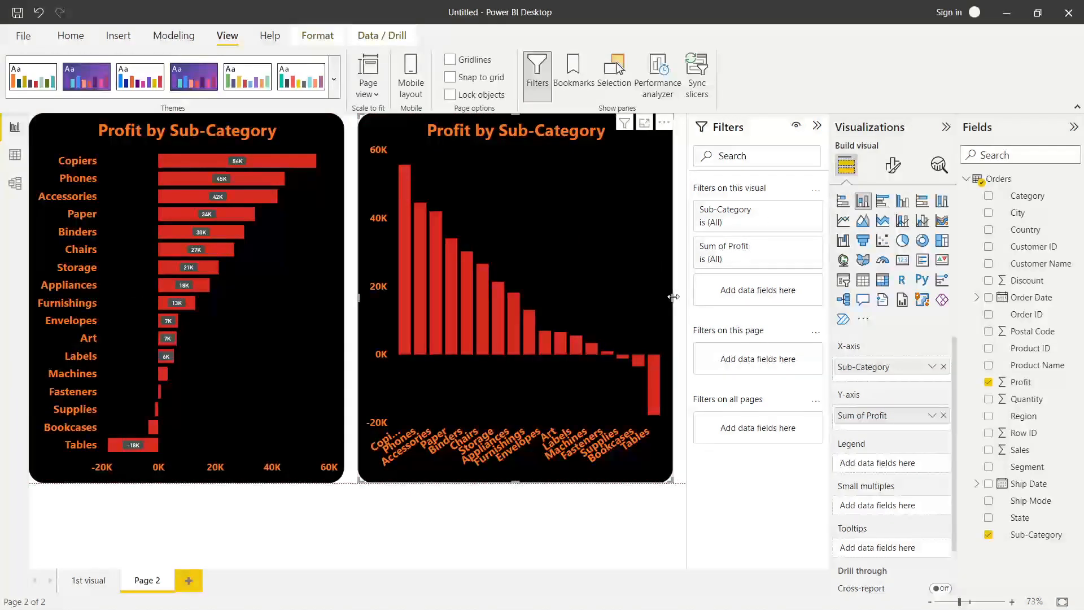
- Narrow the bar chart and widen the column chart so that together they fill the page width
drag(673, 297, 688, 298)
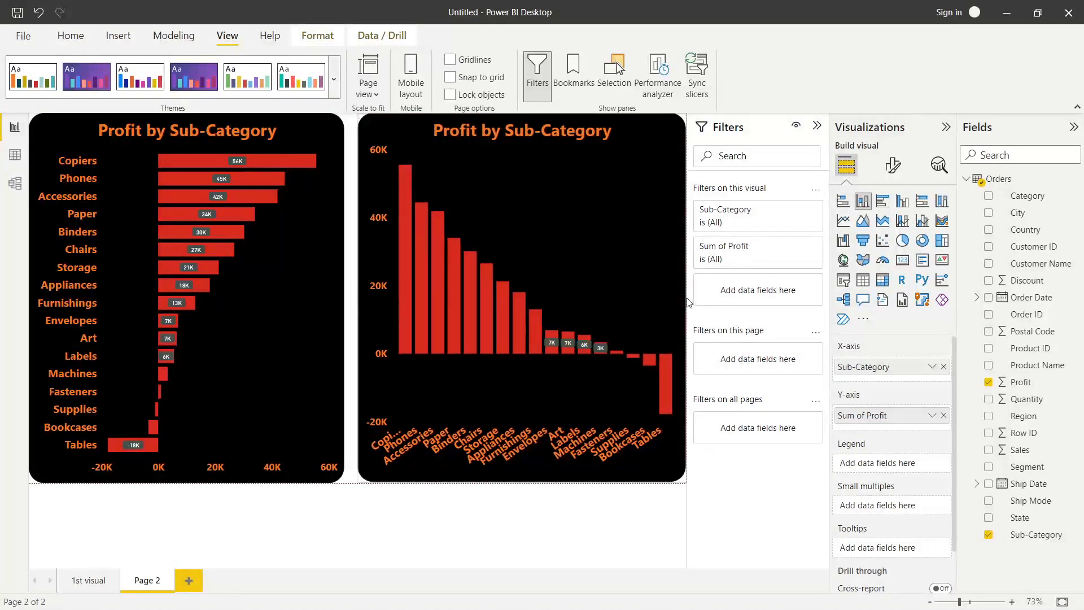
click(301, 252)
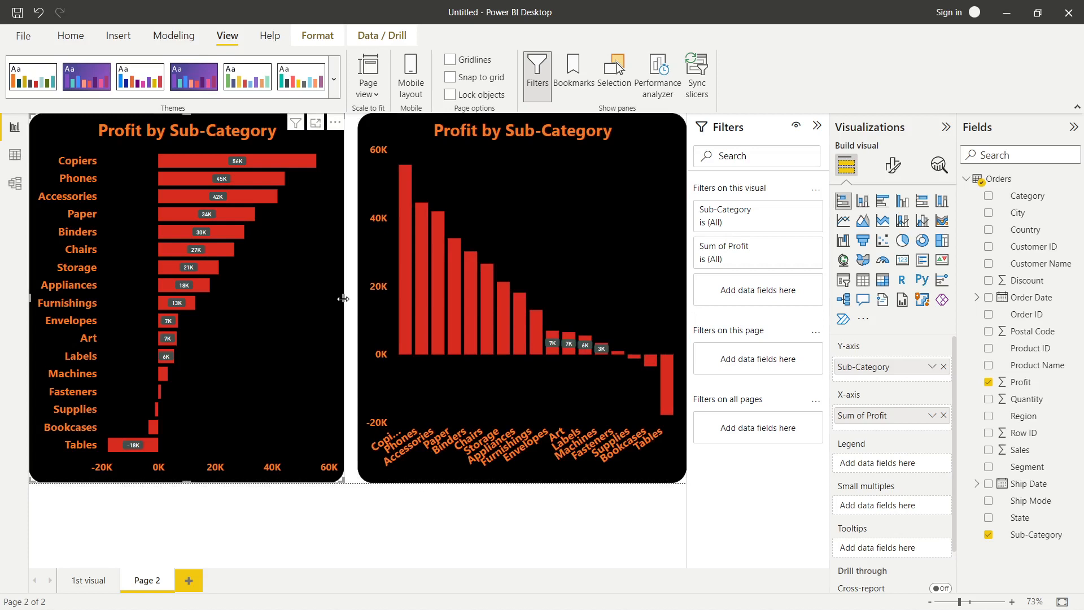
drag(344, 297, 287, 296)
click(486, 290)
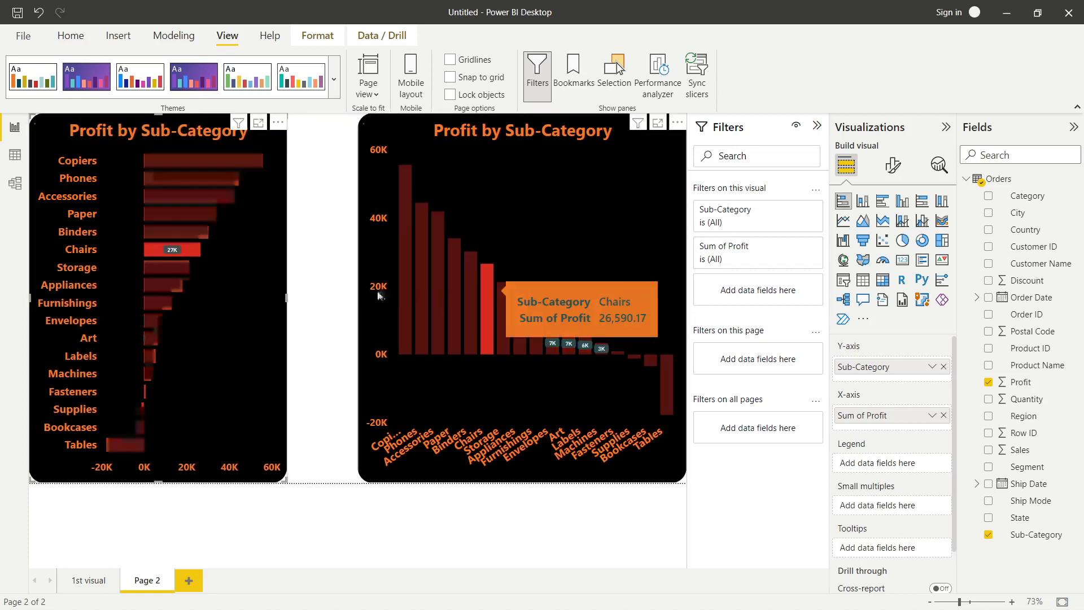
click(527, 210)
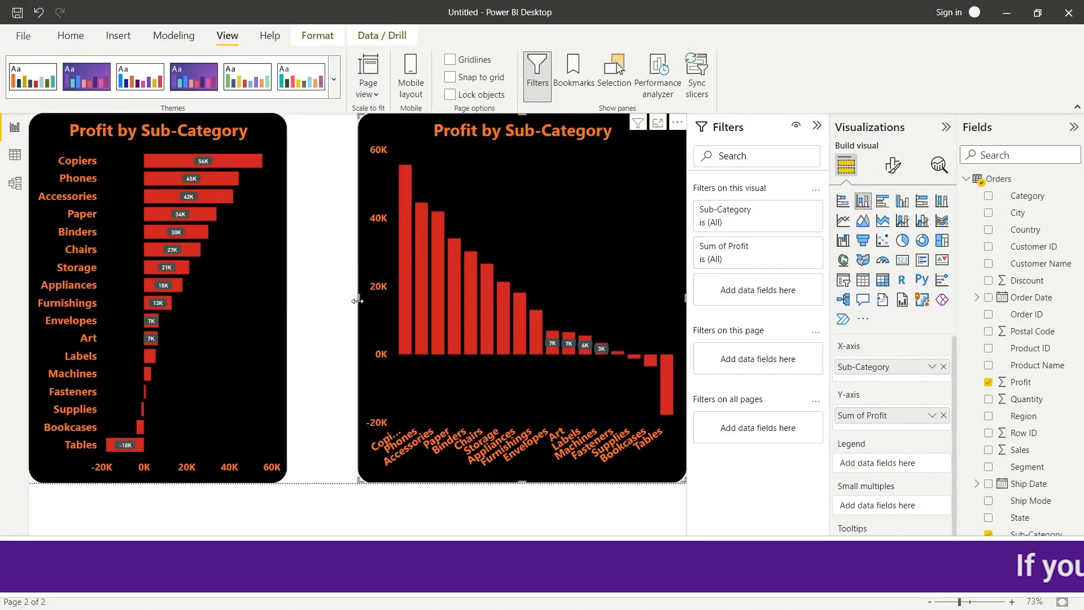
drag(358, 297, 288, 294)
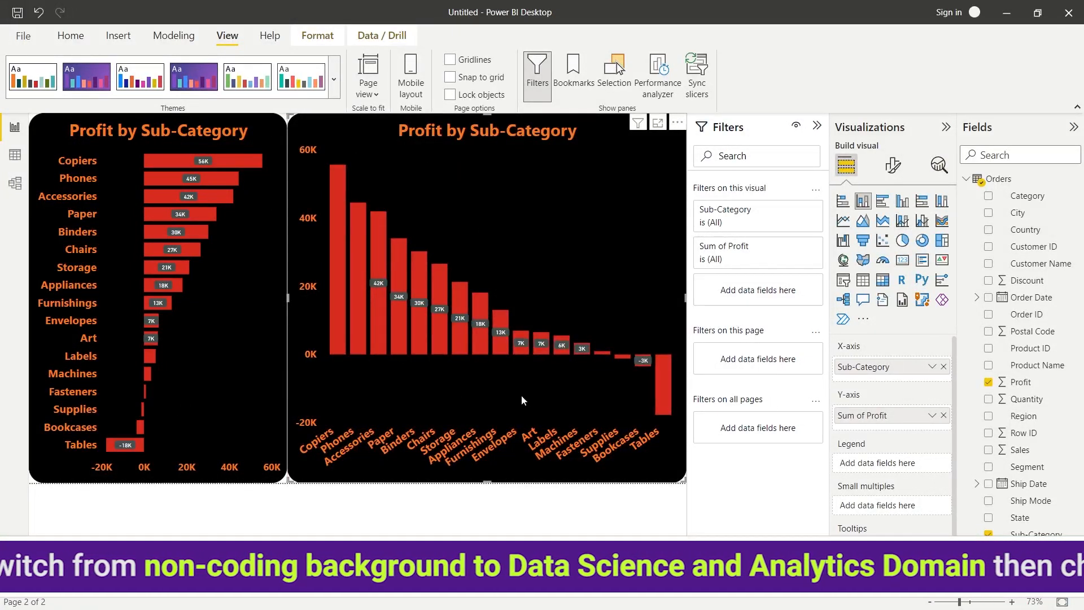
- Add a new report page and insert an empty clustered bar chart, enlarging it to nearly half the page width
click(189, 580)
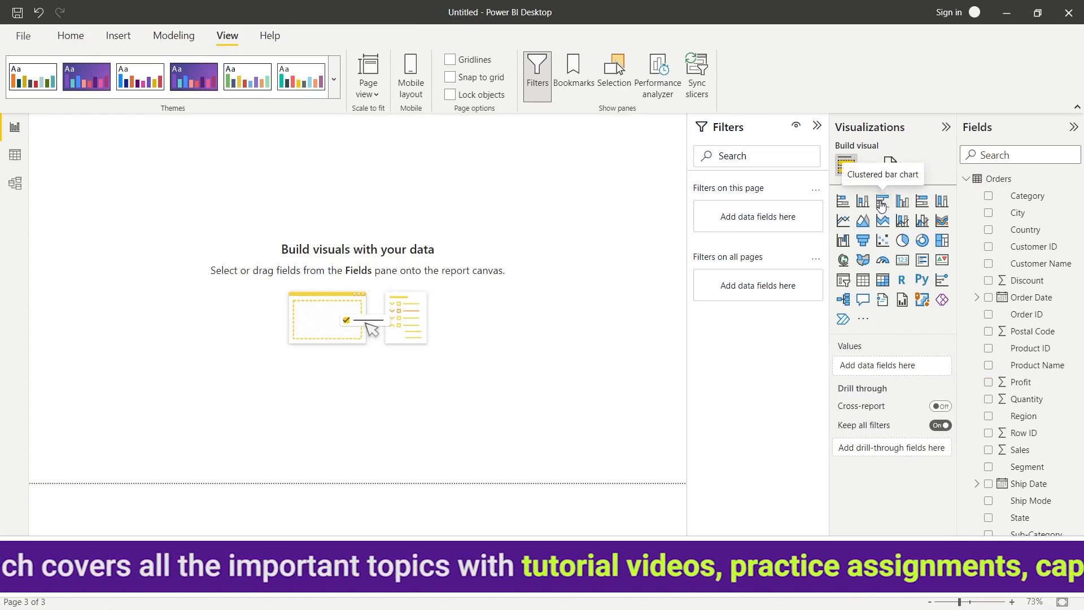
click(882, 201)
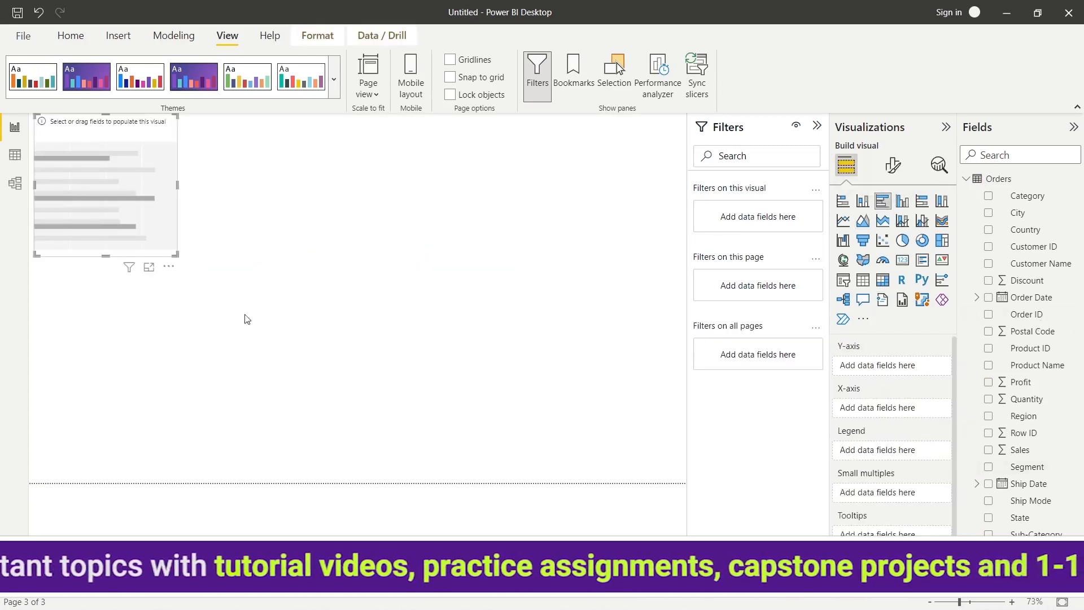
drag(176, 254, 346, 455)
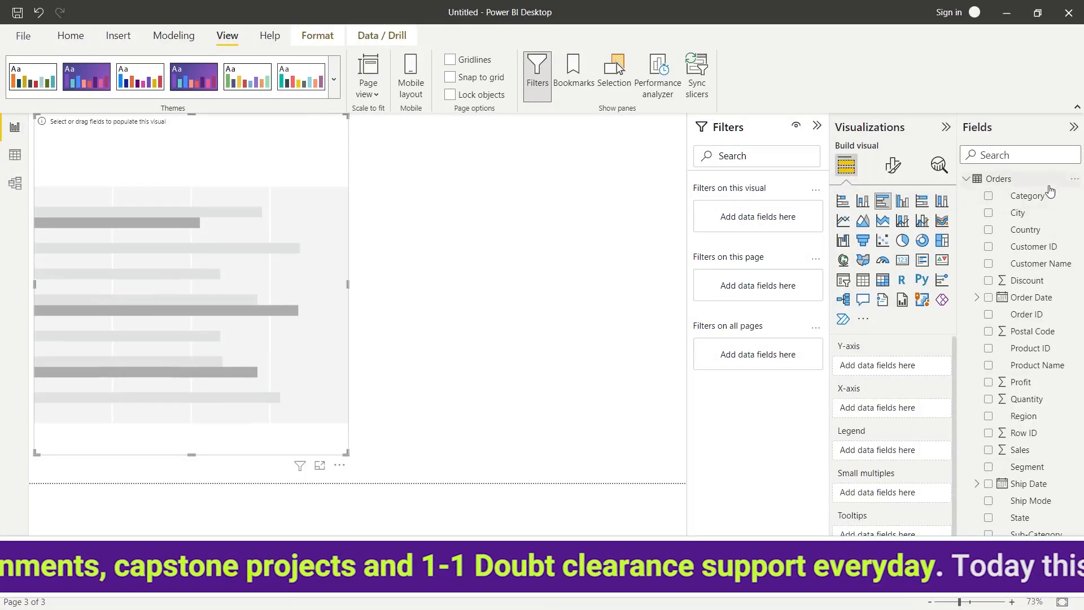
- Assign Category to the clustered bar chart's Y-axis and both Sales and Profit to its X-axis
drag(1037, 200, 908, 359)
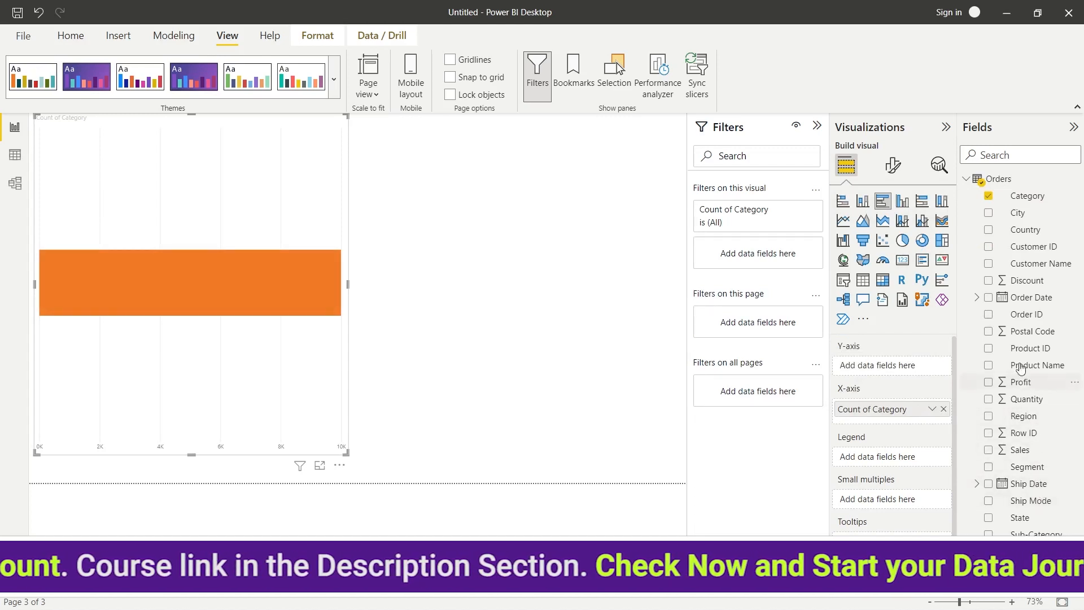
drag(1027, 450, 896, 373)
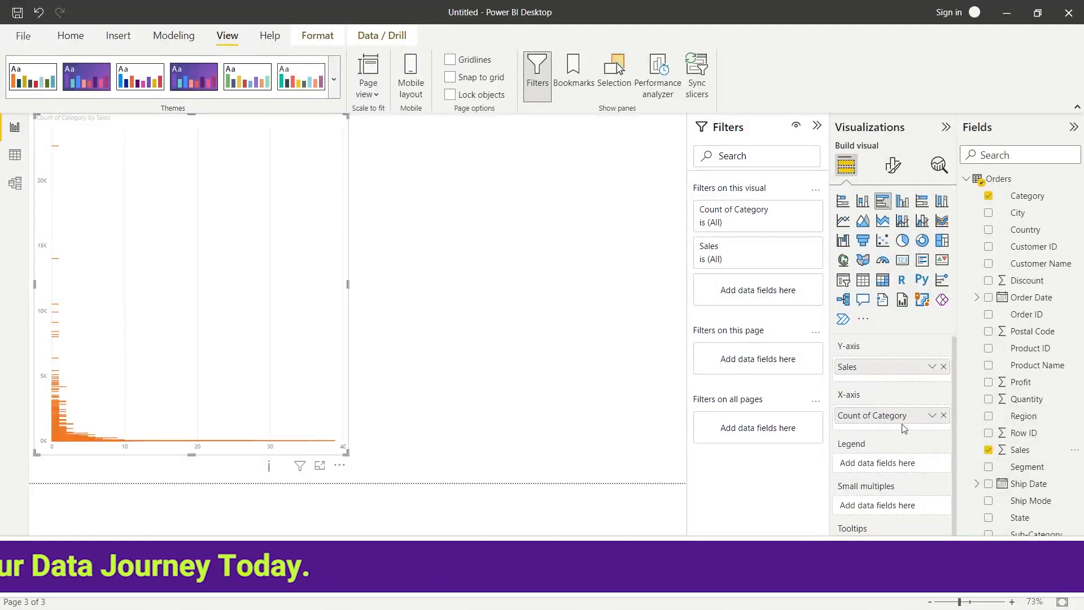
click(943, 368)
drag(905, 413, 905, 364)
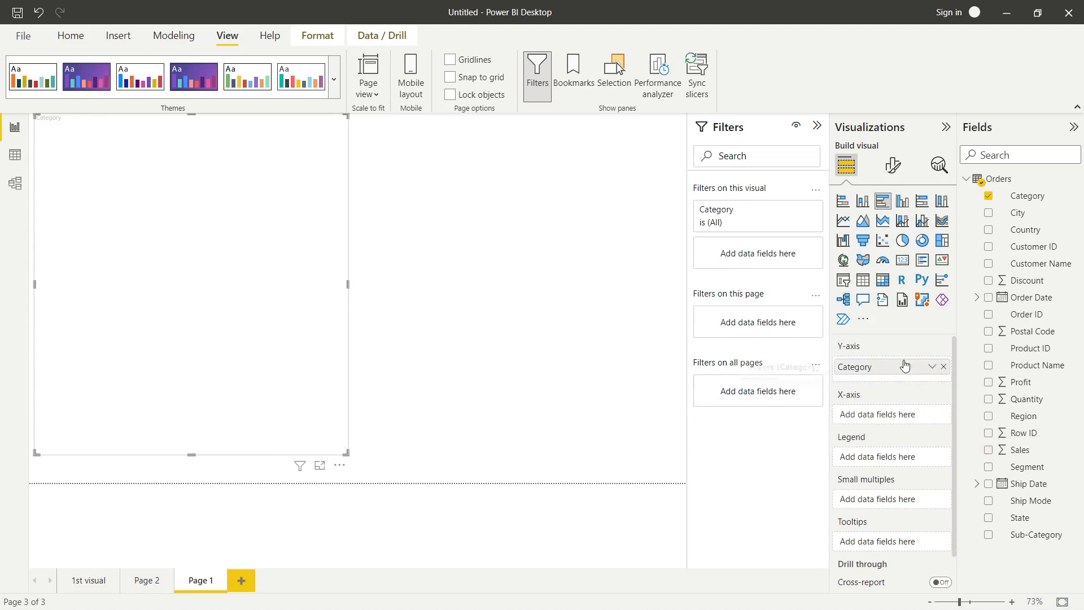
drag(1020, 450, 911, 417)
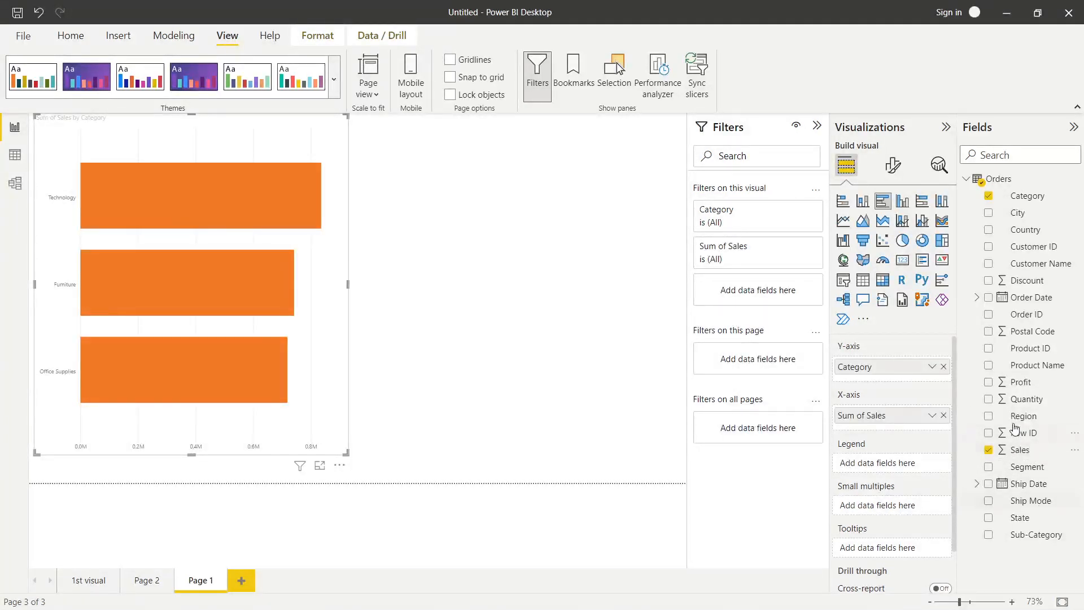
drag(1020, 382, 885, 432)
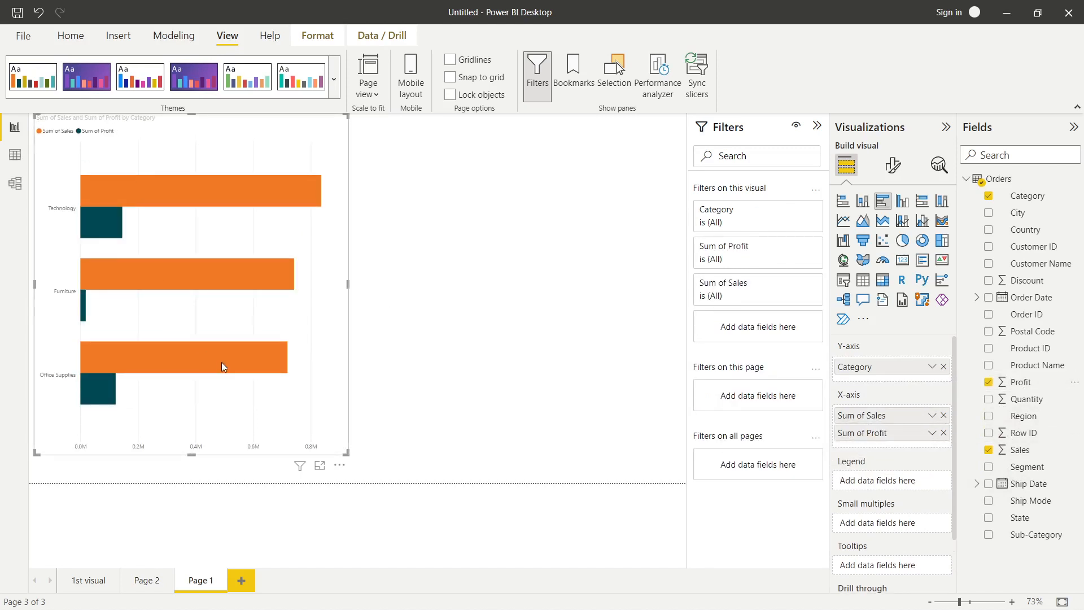
- Examine the clustered bars by highlighting the Furniture and Technology sales bars in turn and clearing each highlight
mouse_move(222, 363)
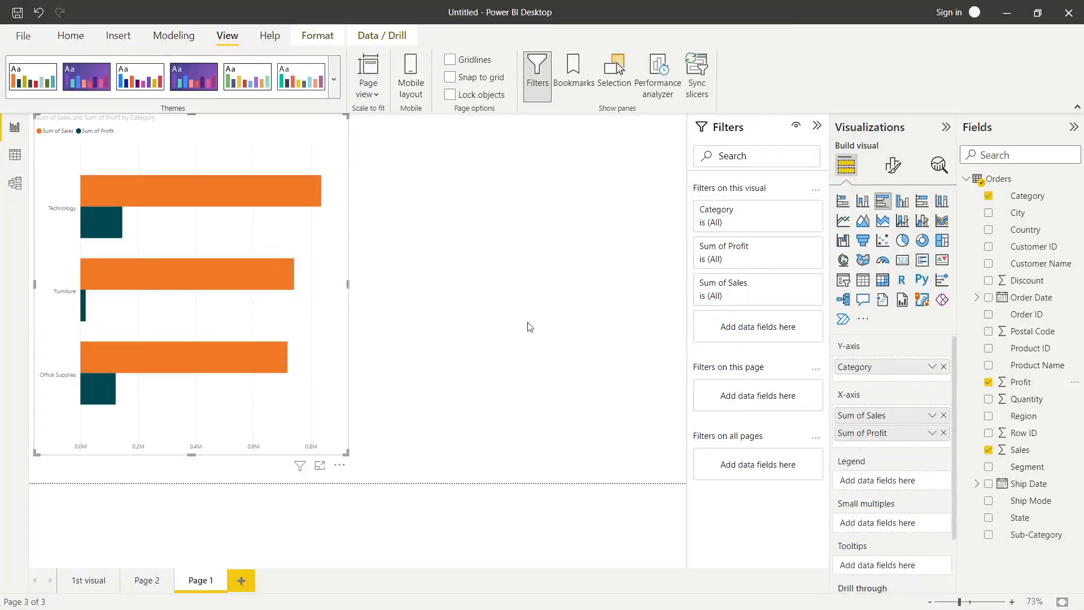
click(287, 283)
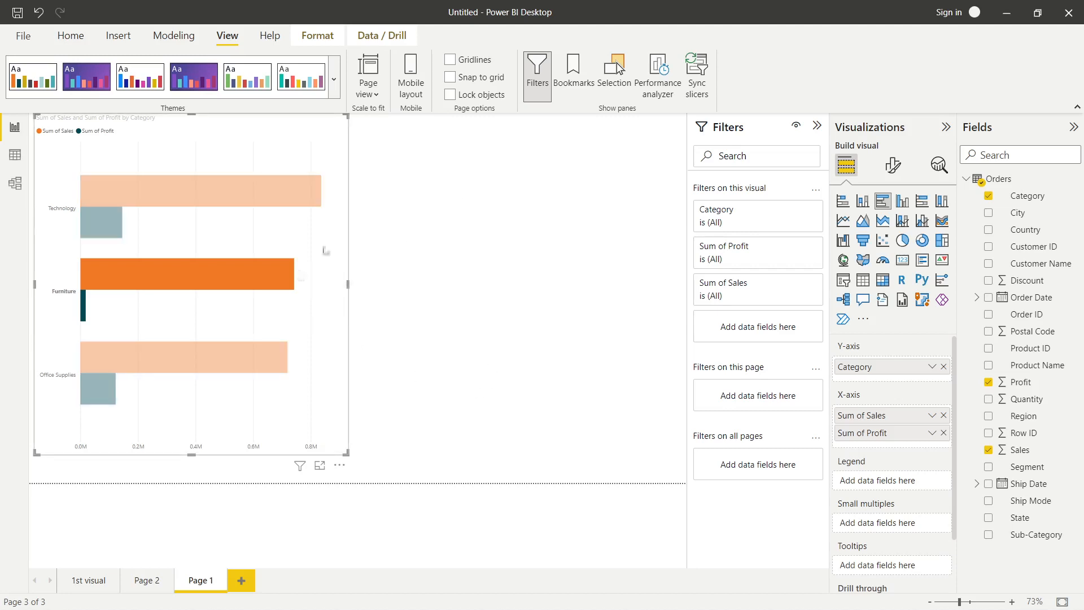
click(353, 212)
click(302, 157)
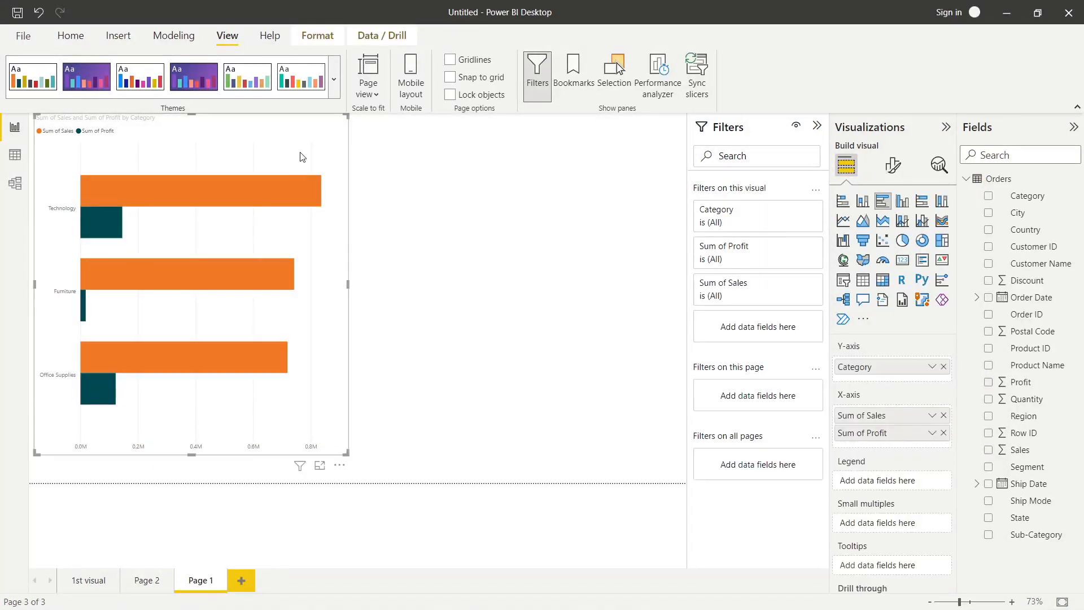
click(280, 194)
click(337, 147)
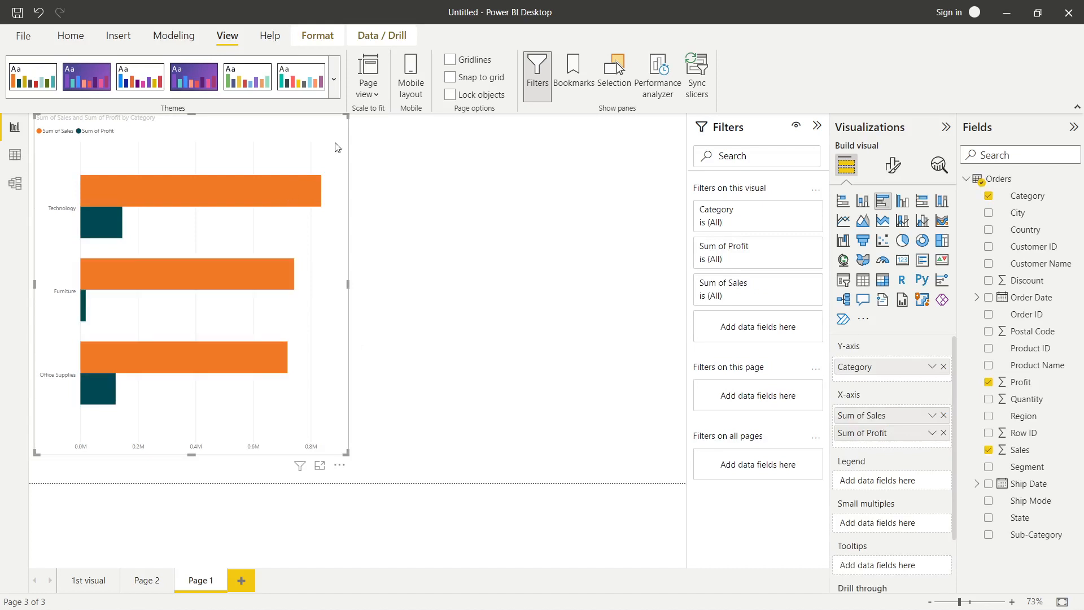
- Duplicate the clustered bar chart beside the original and change the copy to a clustered column chart
key(ctrl+c)
key(ctrl+v)
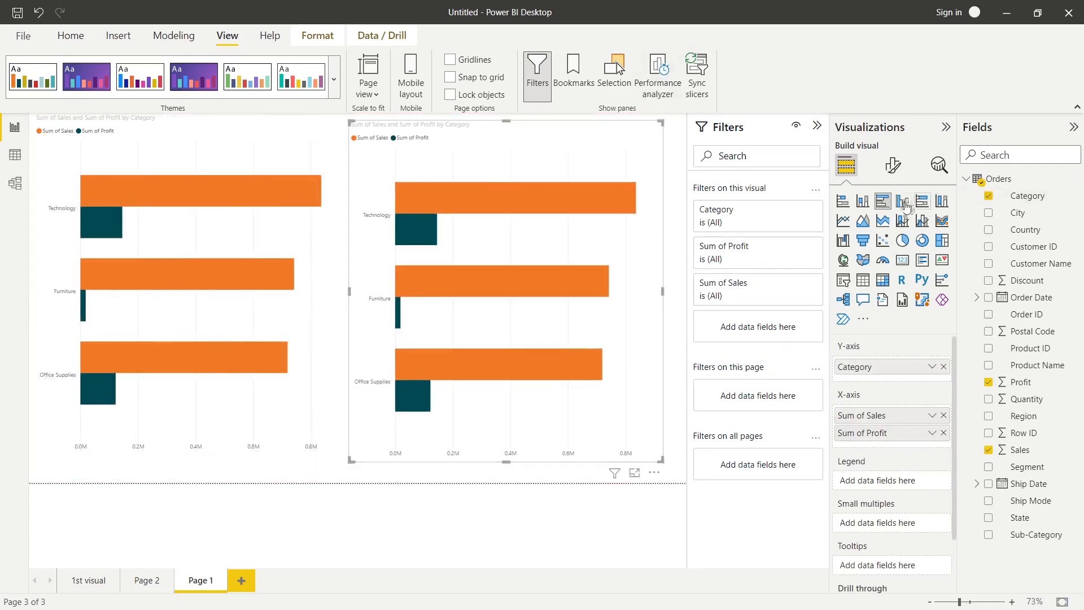
click(903, 202)
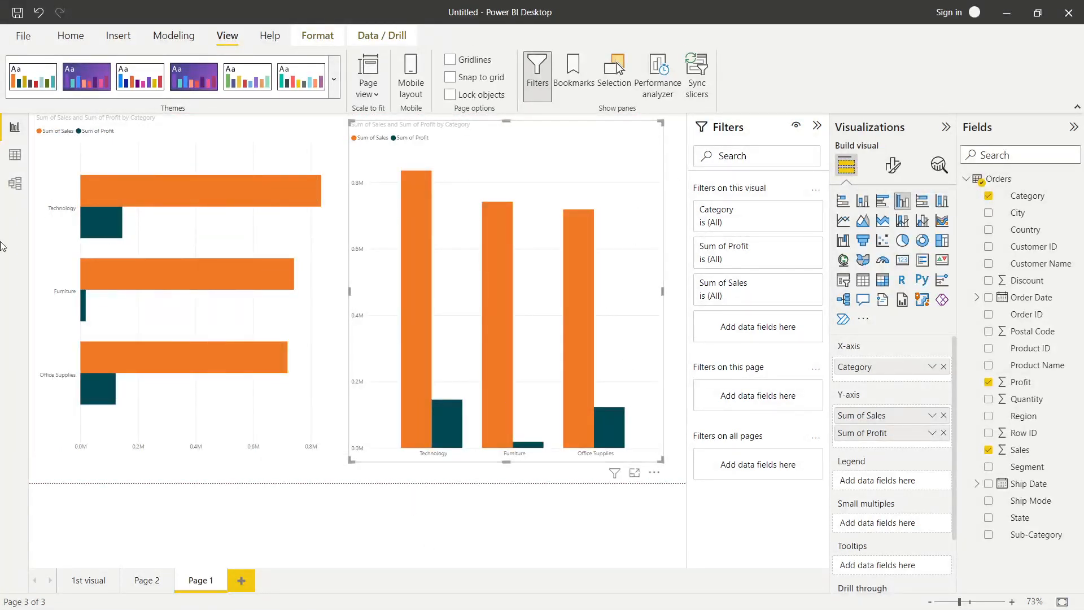
- Copy the formatting of Page 2's profit by sub-category bar chart onto Page 1's clustered bar chart with Format painter
click(150, 583)
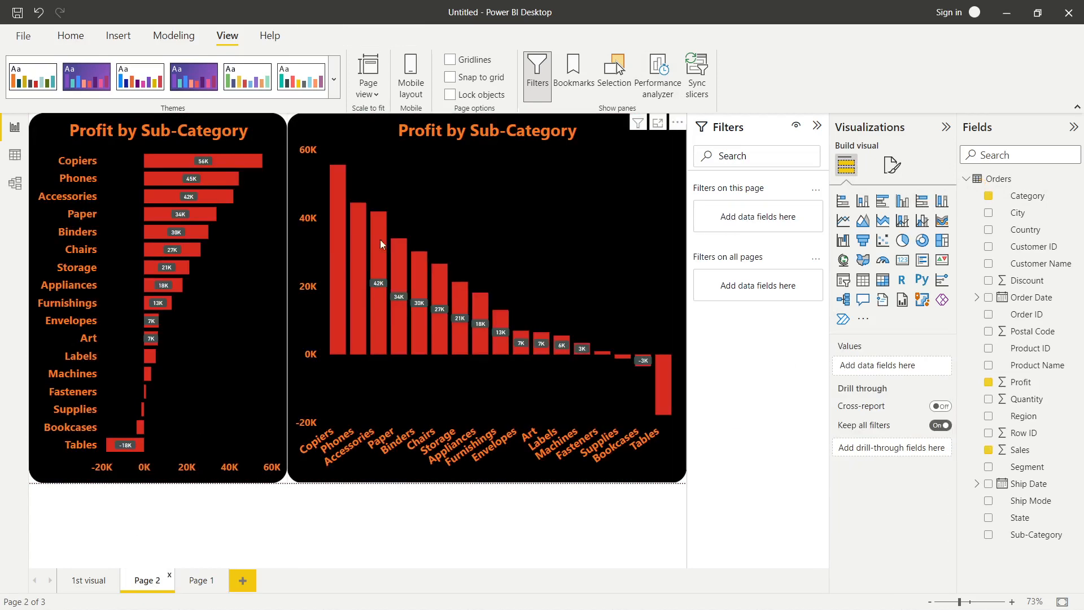
click(235, 342)
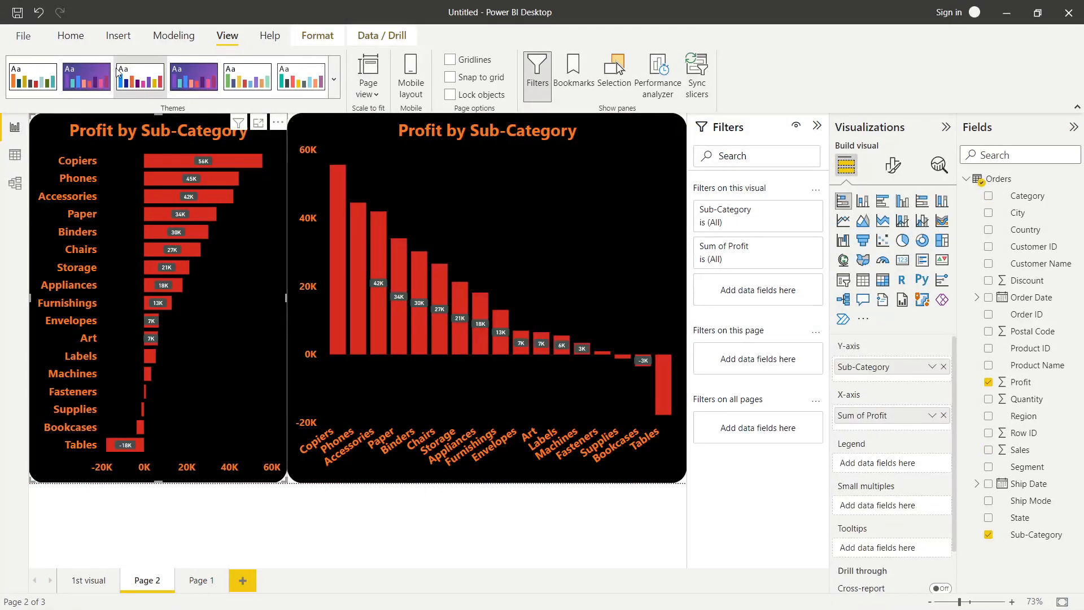
click(115, 42)
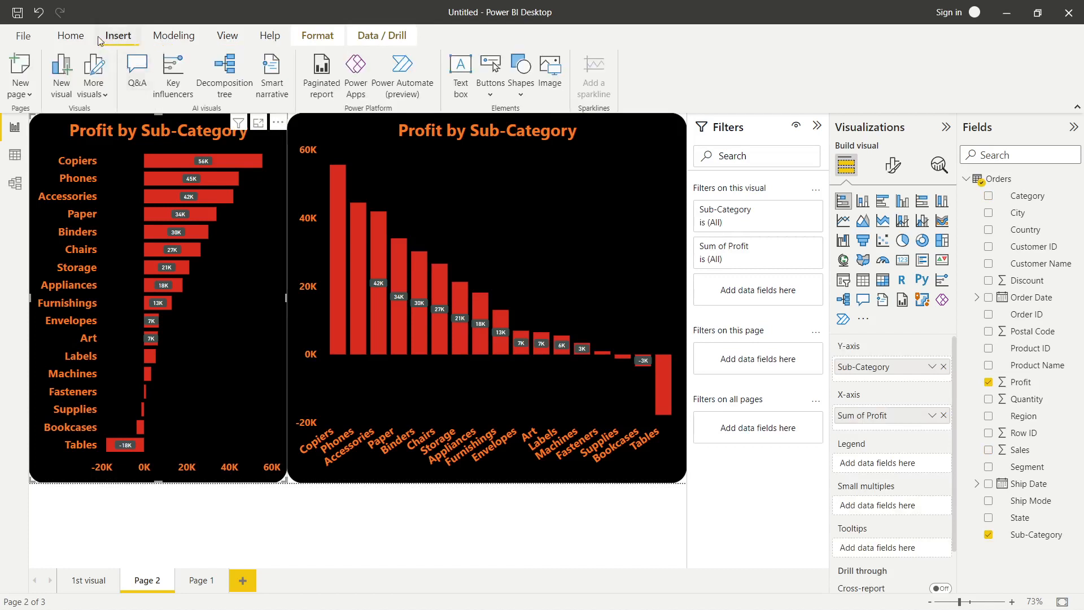
click(70, 39)
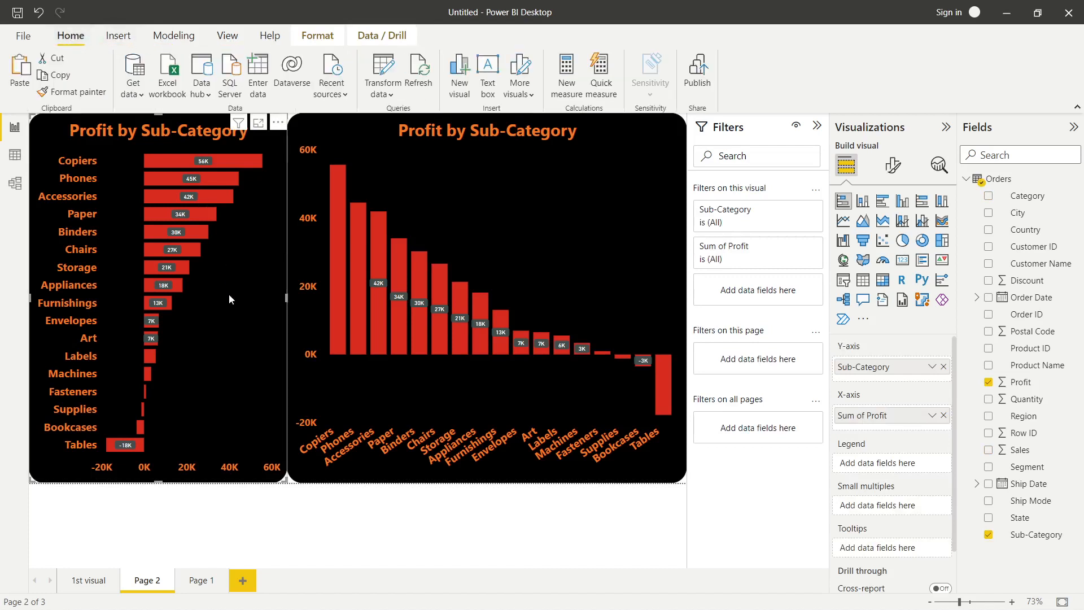
click(94, 99)
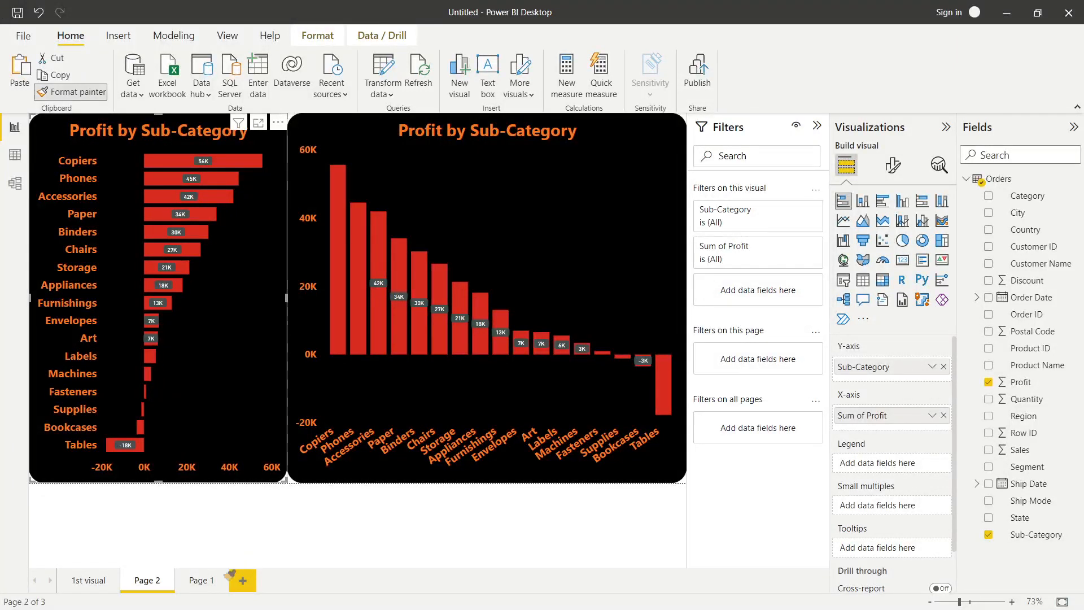
click(197, 582)
click(198, 274)
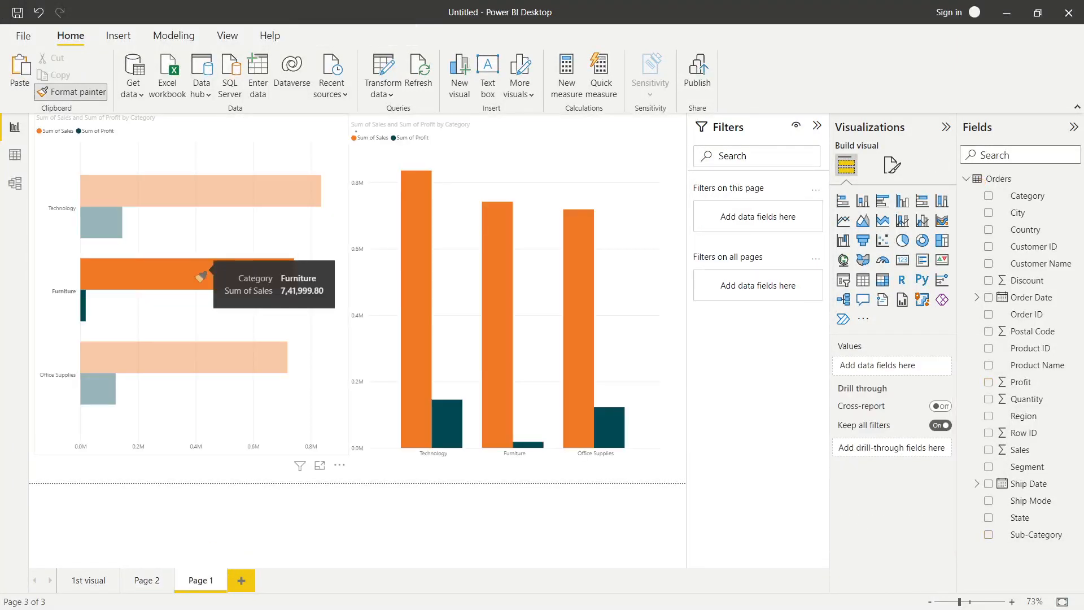
click(218, 232)
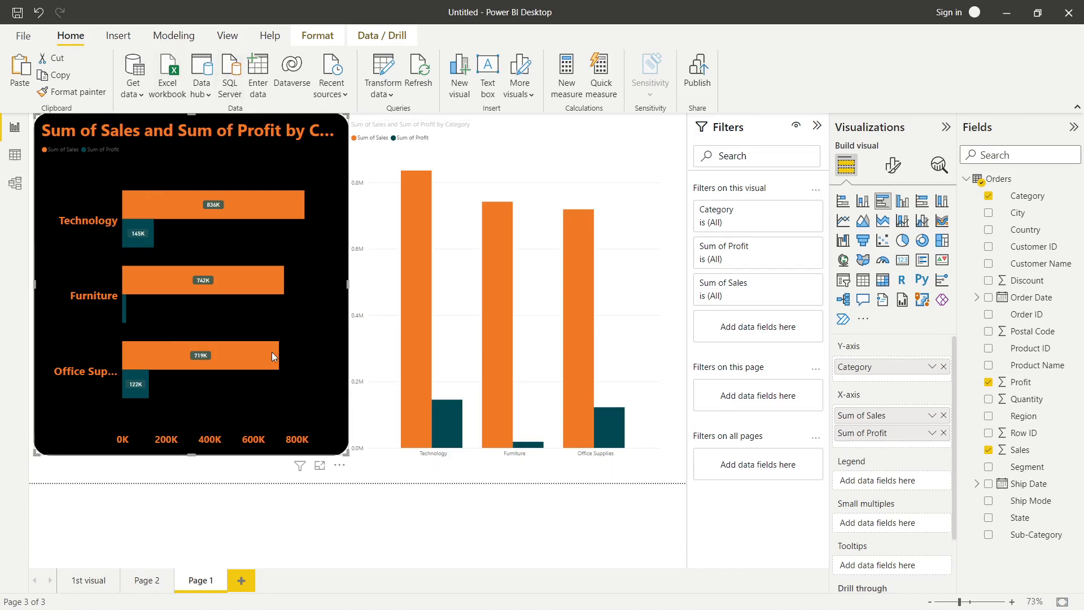
- Copy the clustered bar chart's formatting onto the clustered column chart and extend the column chart's upper edge to the page's top
mouse_move(272, 352)
click(72, 92)
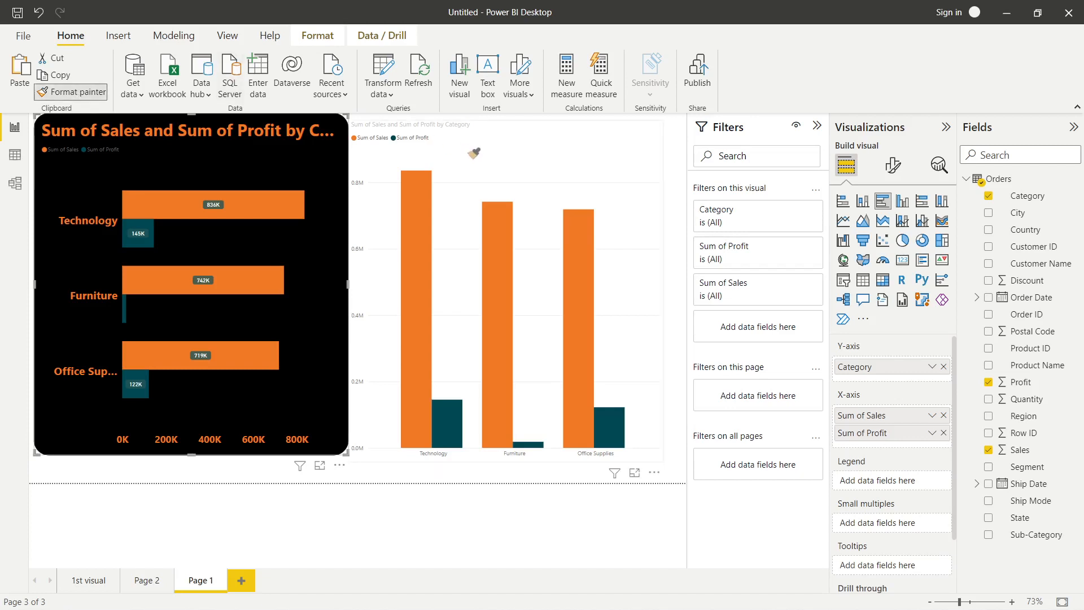
click(468, 152)
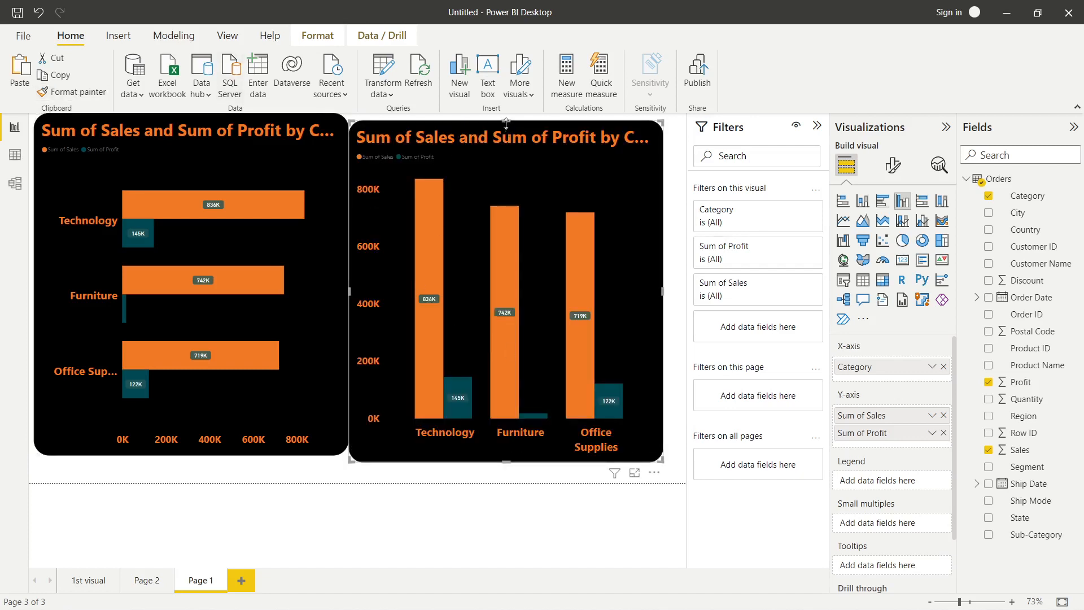
drag(506, 122, 509, 114)
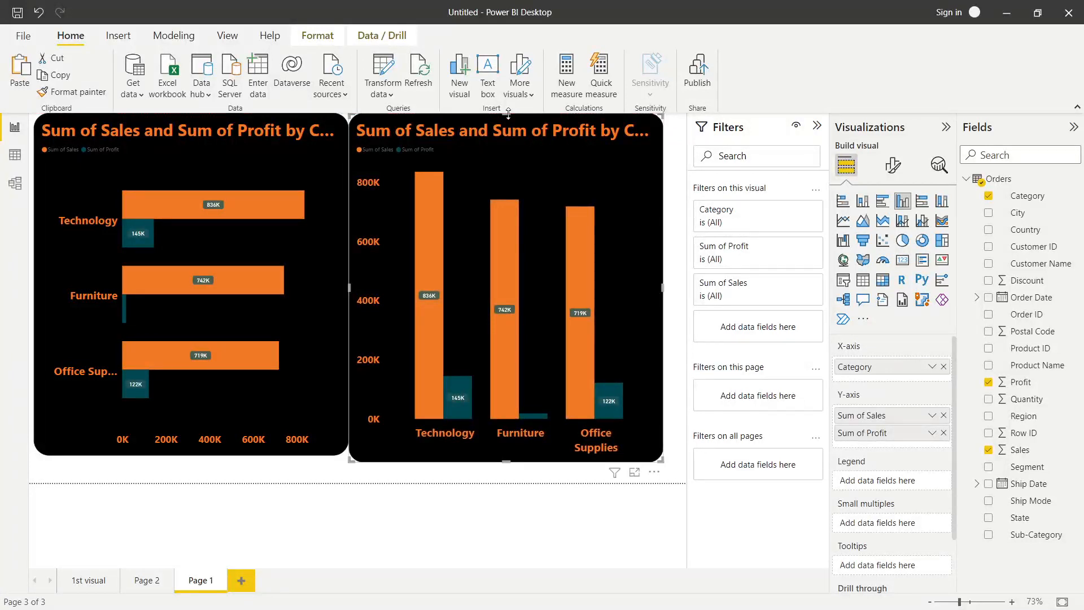